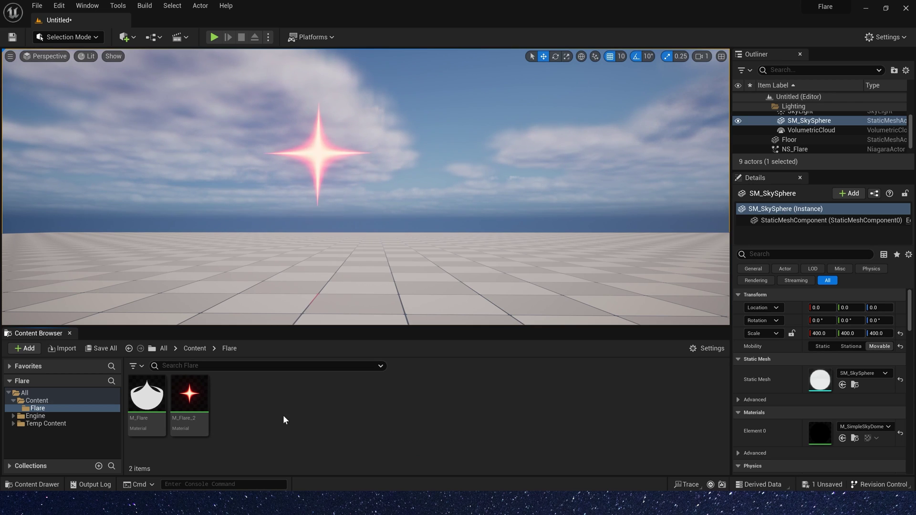
Create a Niagara System in the Flare folder from selected emitters, using the Fountain template, and name it NS_Flare
right_click(283, 416)
click(353, 200)
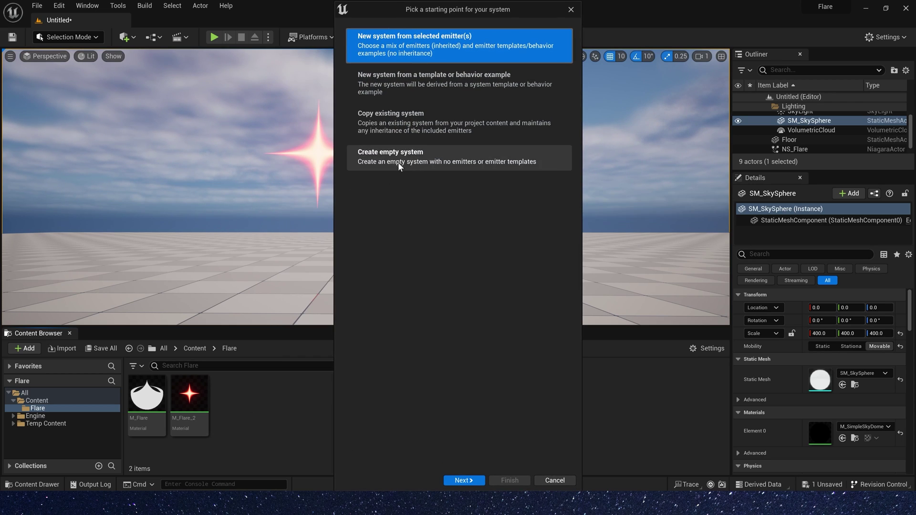
click(464, 480)
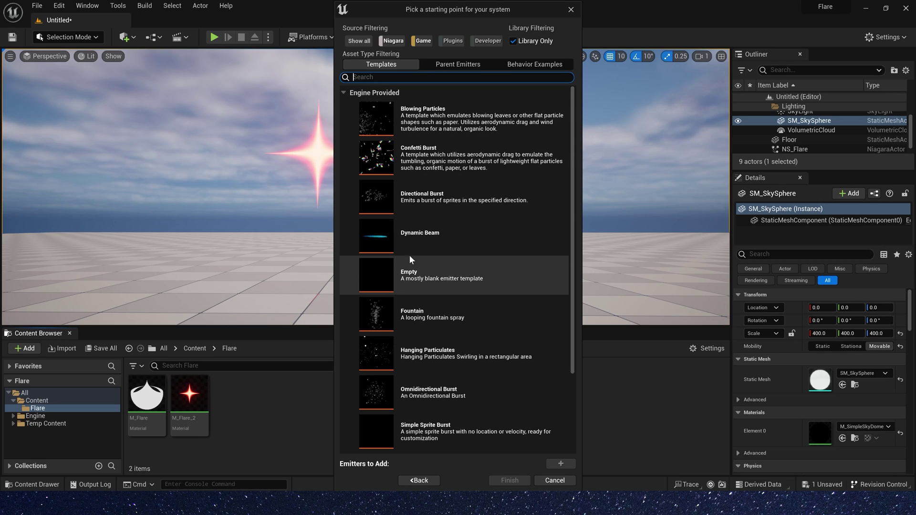
click(440, 314)
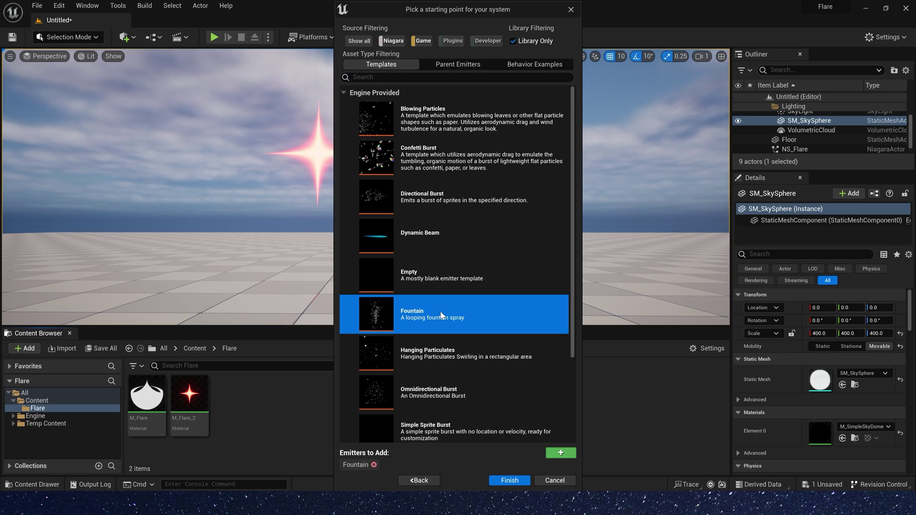
click(505, 481)
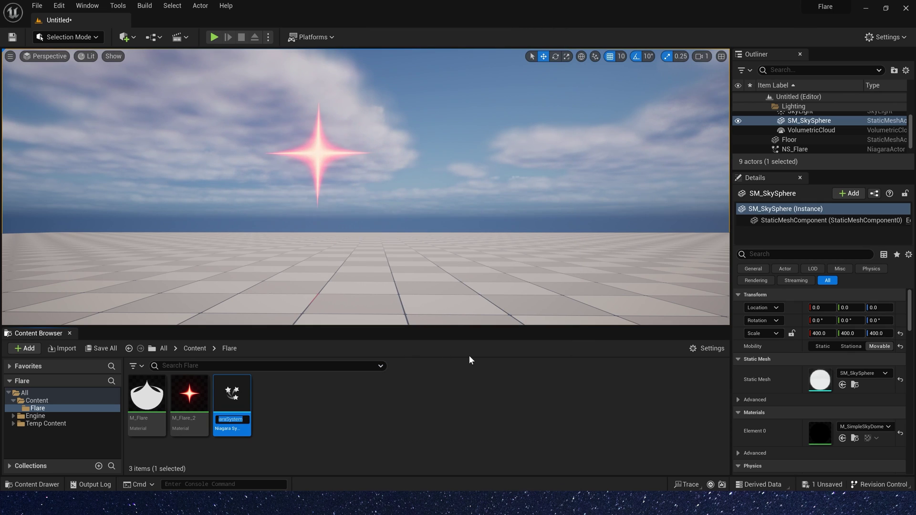
text(NS_Flare)
key(Return)
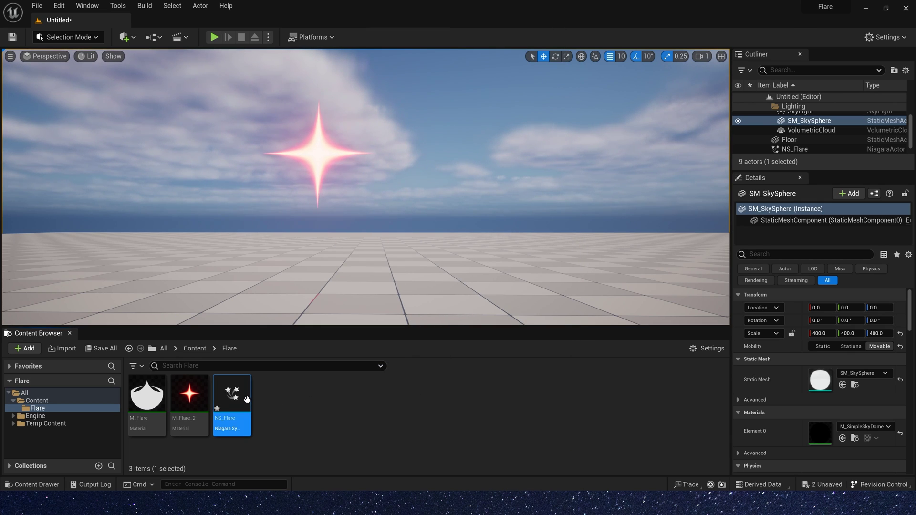
Open NS_Flare for editing and show the Fountain emitter's Emitter State and Spawn Rate settings
double_click(232, 396)
click(463, 165)
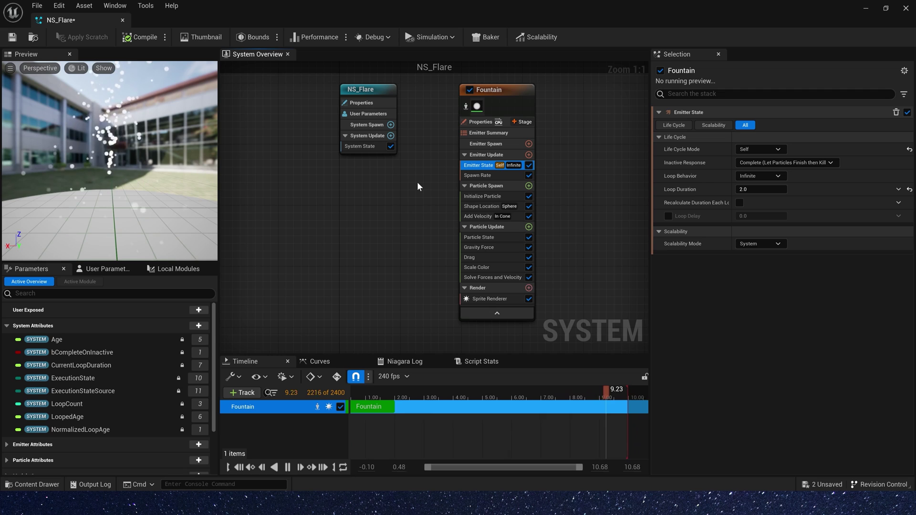
click(482, 175)
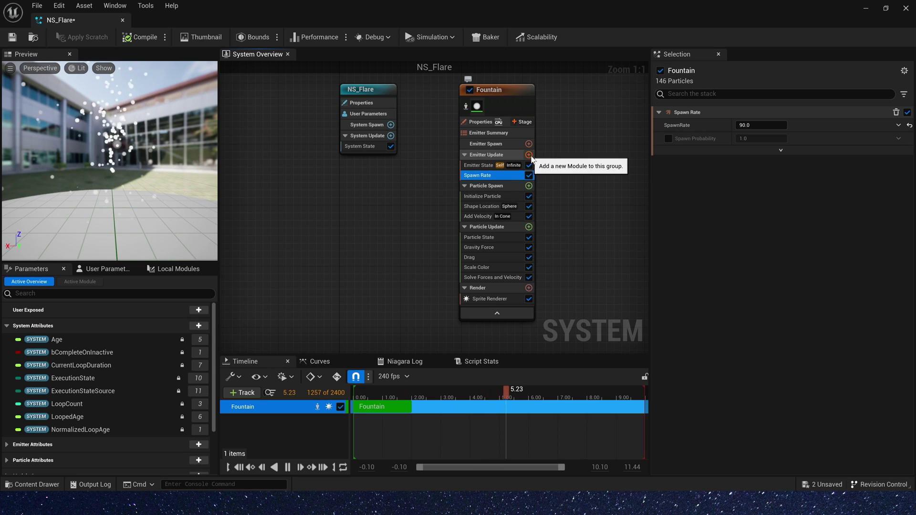
Add a Spawn Burst Instantaneous module to Fountain's Emitter Update group and disable it
click(529, 155)
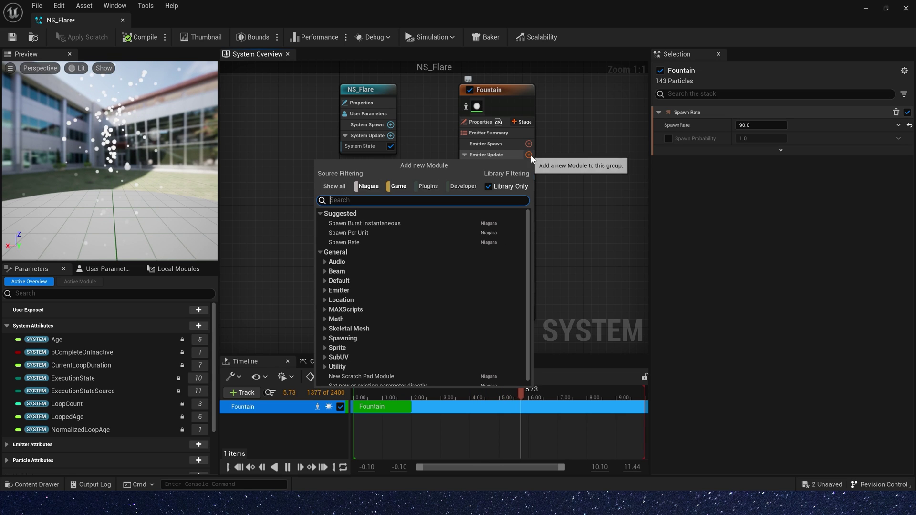
click(403, 223)
click(484, 186)
drag(485, 187, 496, 171)
click(524, 186)
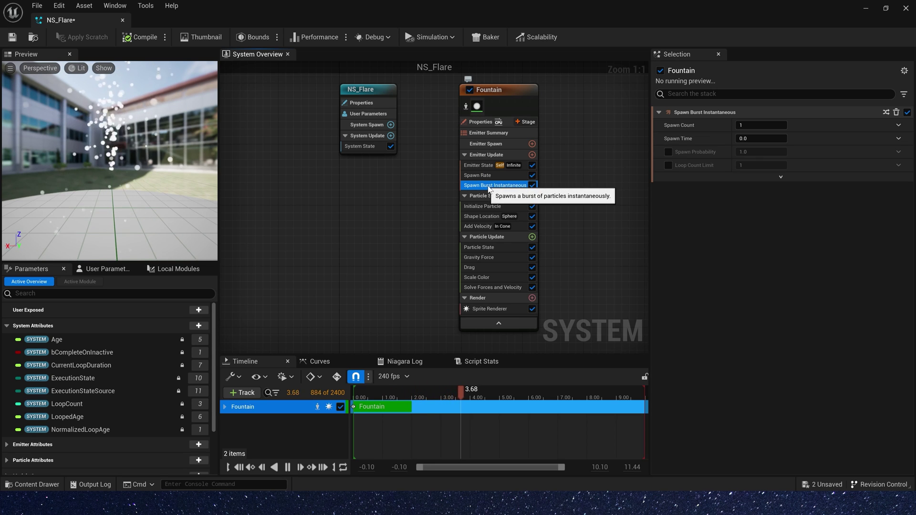
click(532, 186)
click(491, 176)
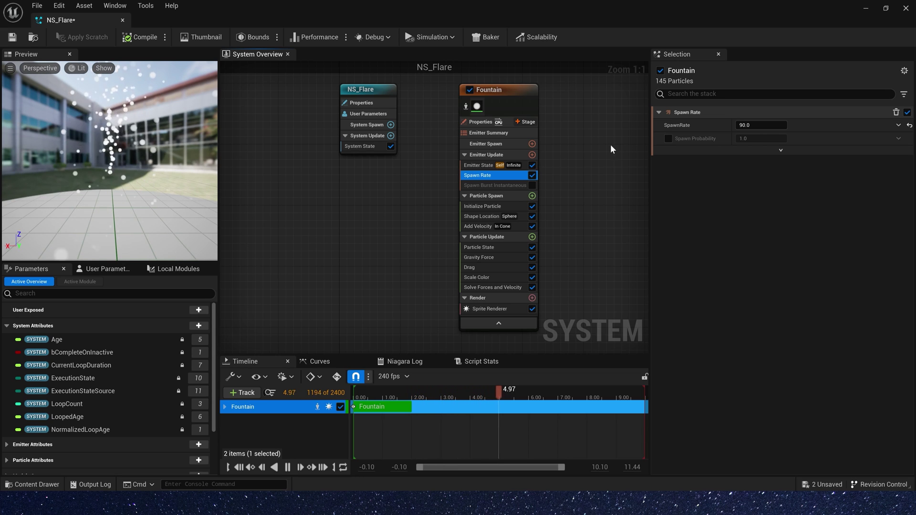
Switch Fountain's spawning from Spawn Rate to Spawn Burst Instantaneous with a Spawn Count of 90
click(532, 176)
click(532, 186)
click(506, 186)
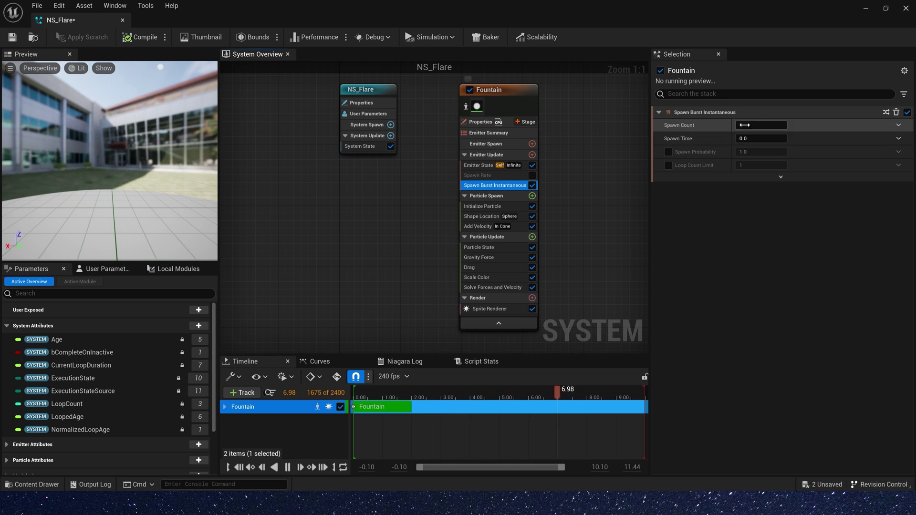
click(761, 126)
text(90)
key(Return)
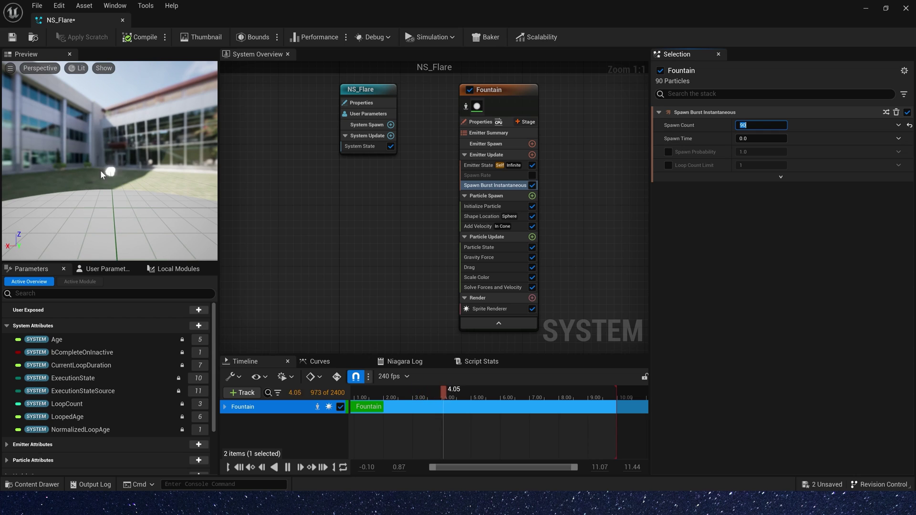
Re-enable Fountain's Spawn Rate module and delete Spawn Burst Instantaneous from the emitter
click(496, 176)
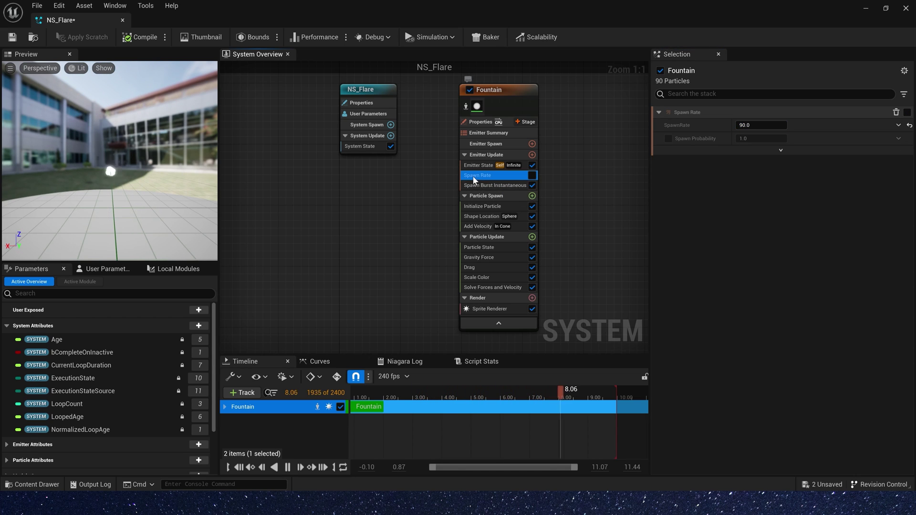
click(532, 186)
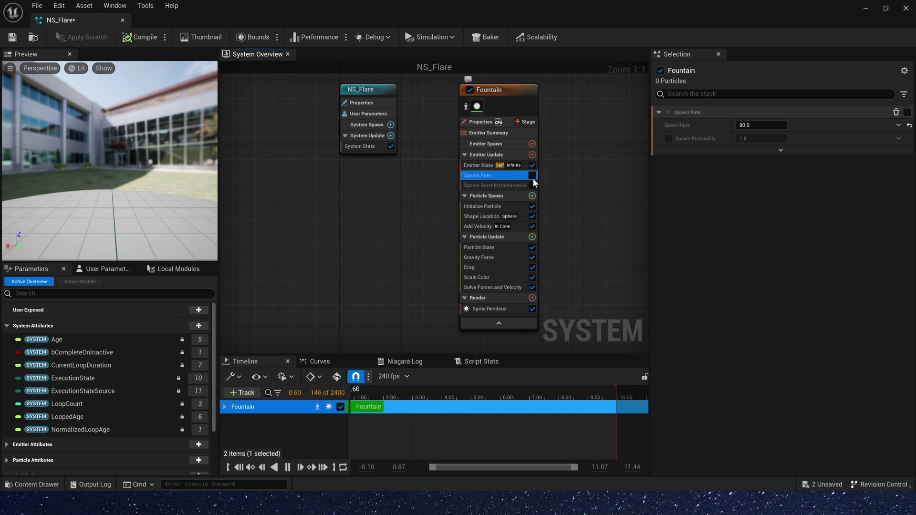
click(532, 177)
click(494, 183)
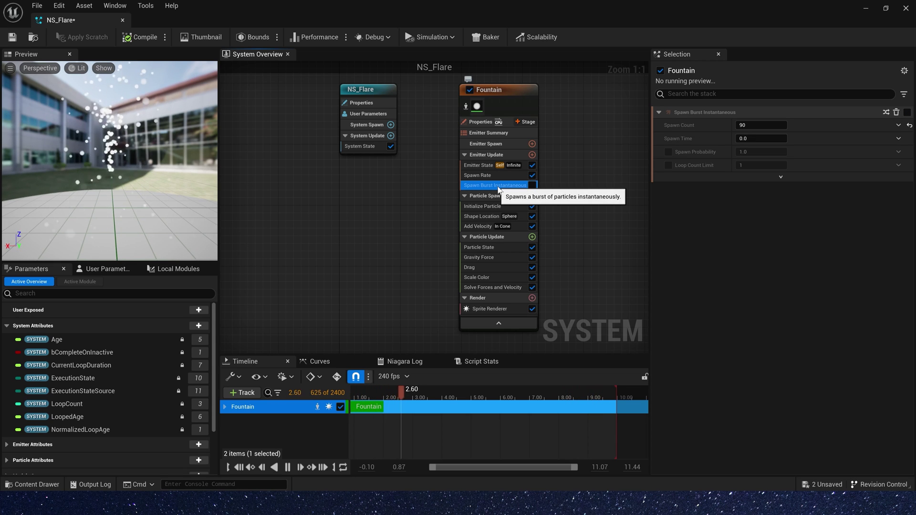
key(Delete)
Set the Life Cycle Mode in Fountain's Emitter State to System
click(480, 165)
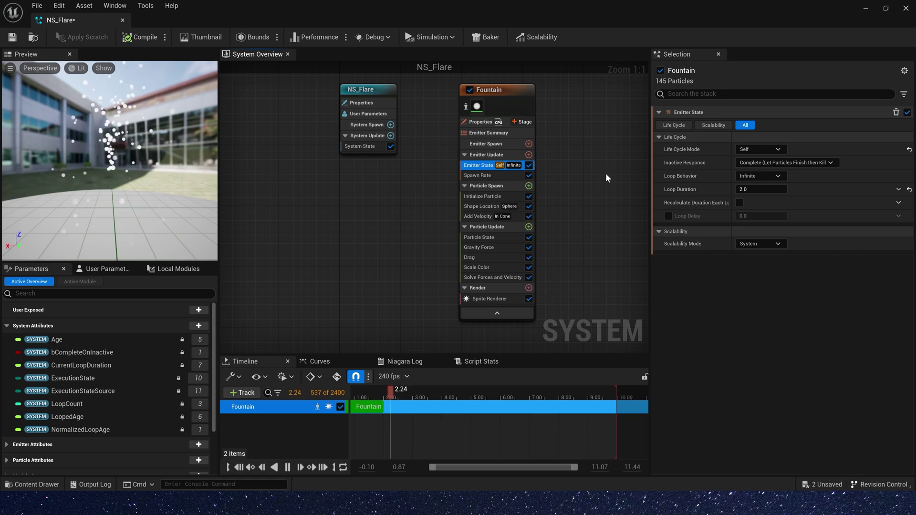
mouse_move(678, 151)
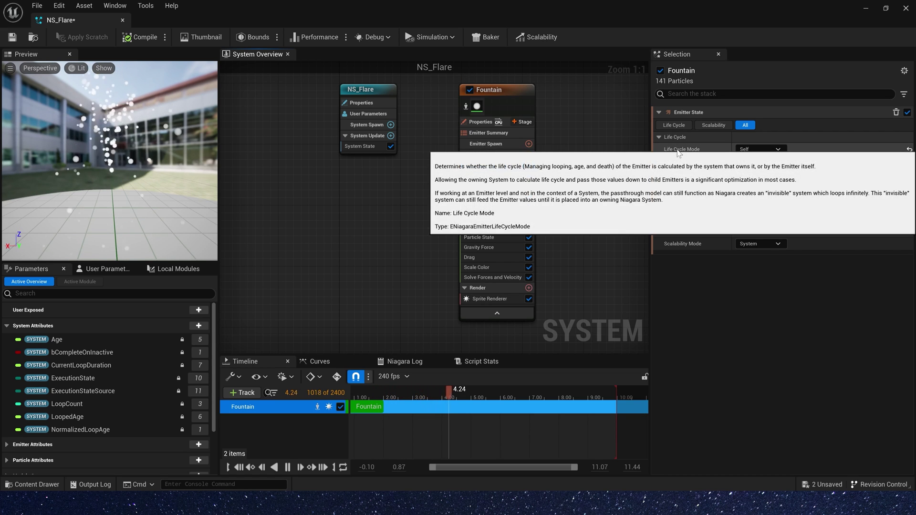
click(771, 150)
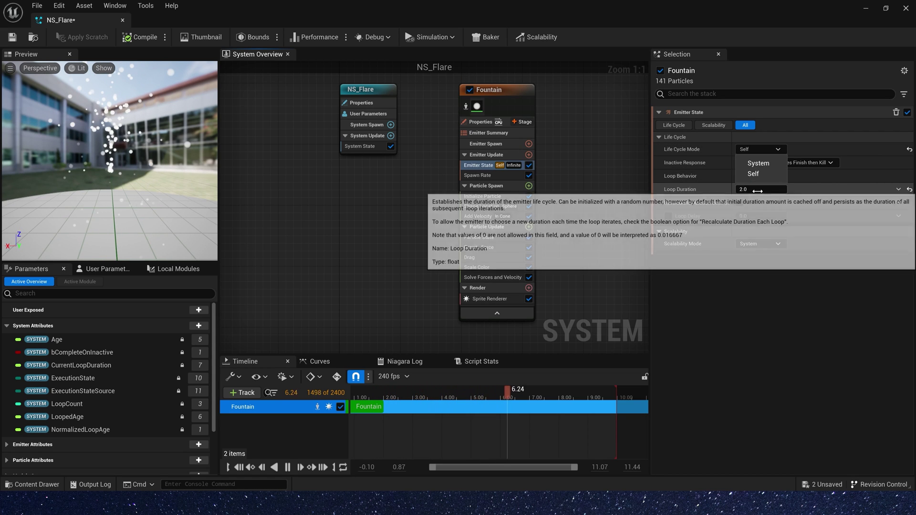
click(760, 164)
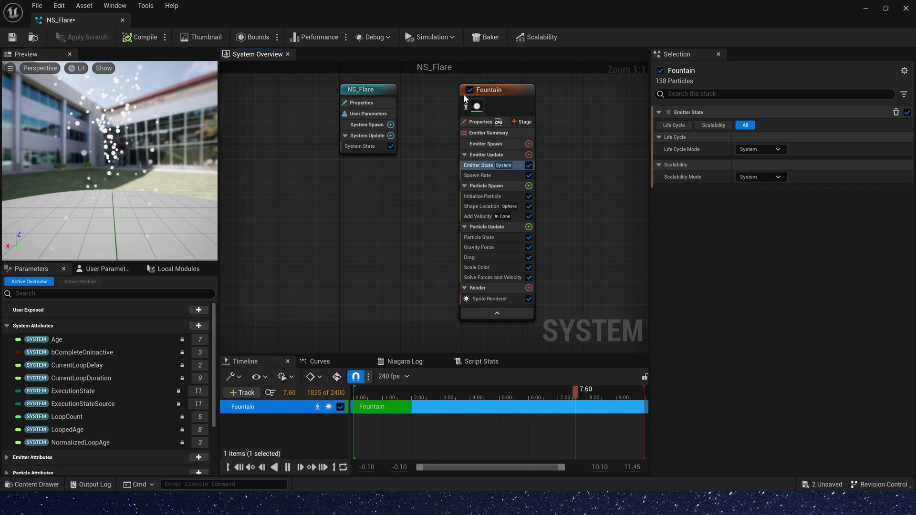
Set the Loop Behavior in NS_Flare's System State to Once
click(360, 146)
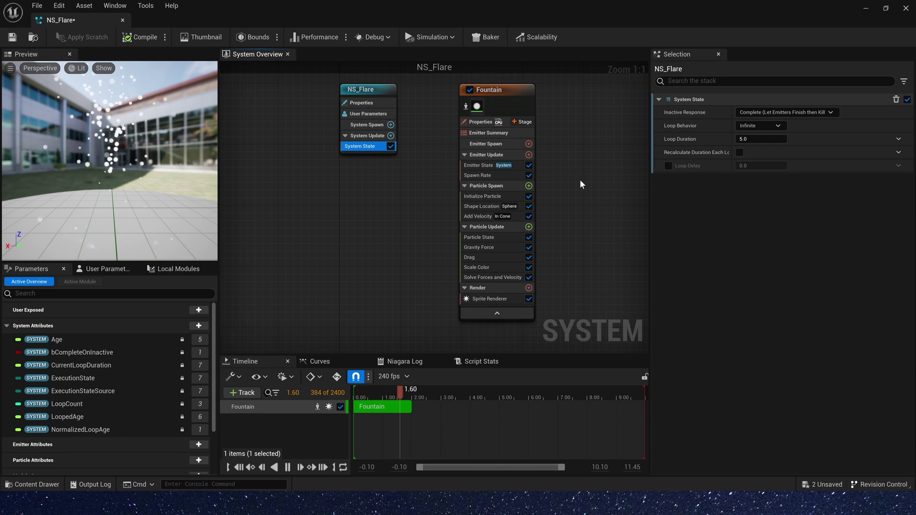
mouse_move(686, 134)
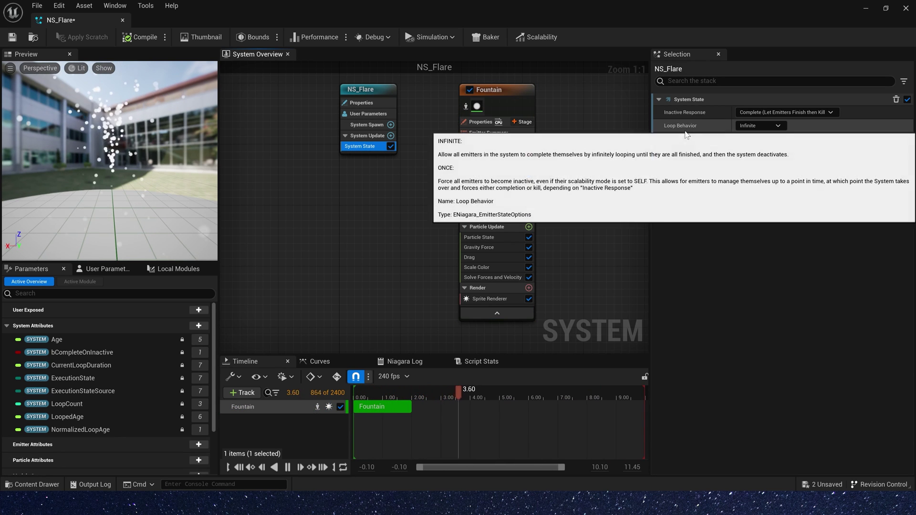
click(777, 126)
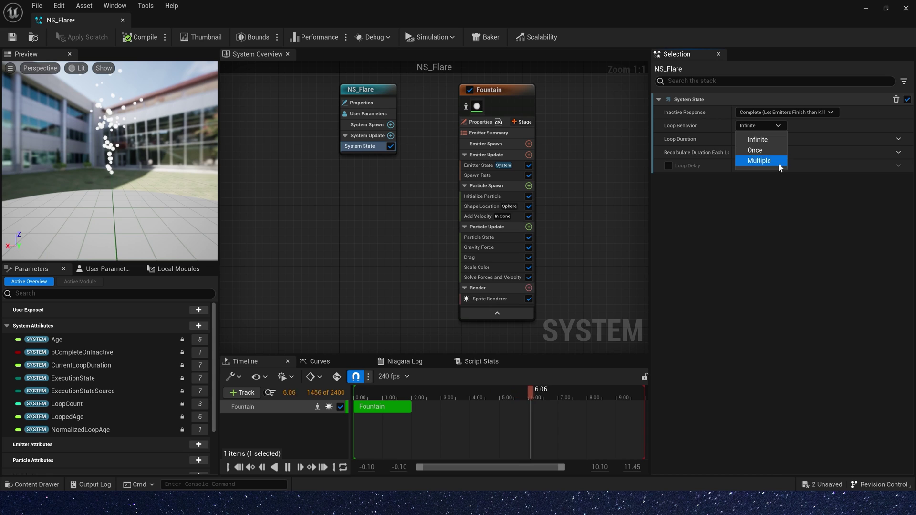
click(768, 143)
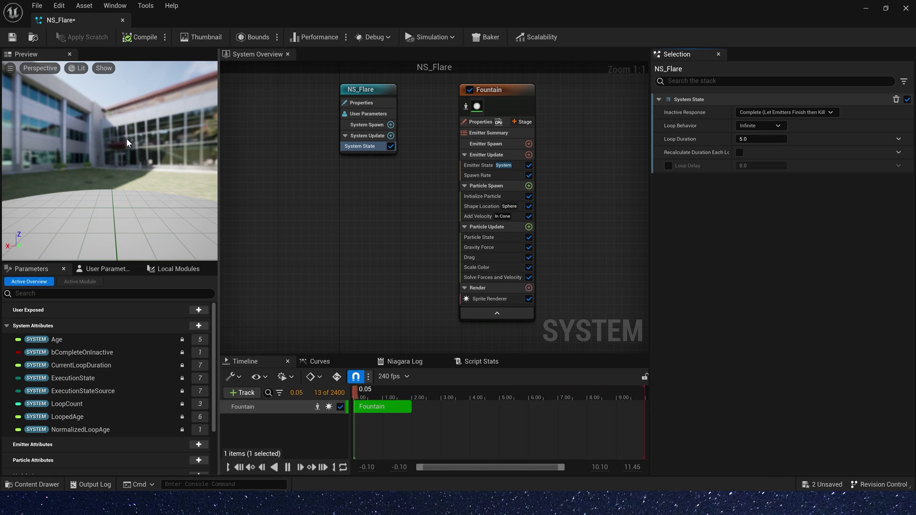
click(761, 125)
click(761, 150)
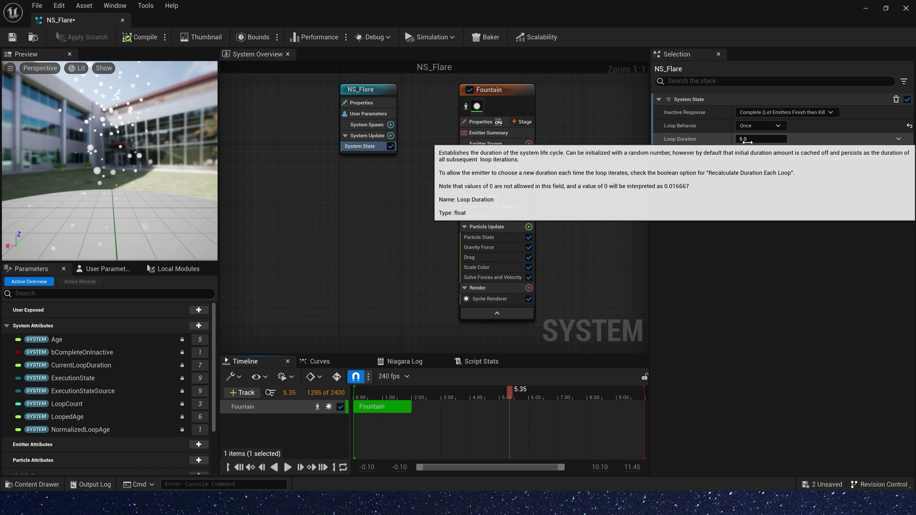
Set System State's Loop Duration to 1.0, preview the simulation, and set Loop Behavior to Multiple
click(746, 140)
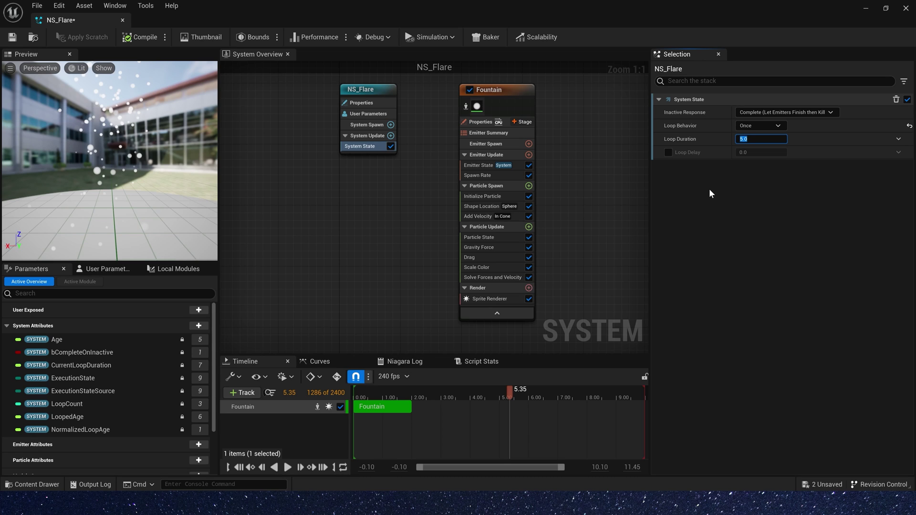
text(1)
key(Return)
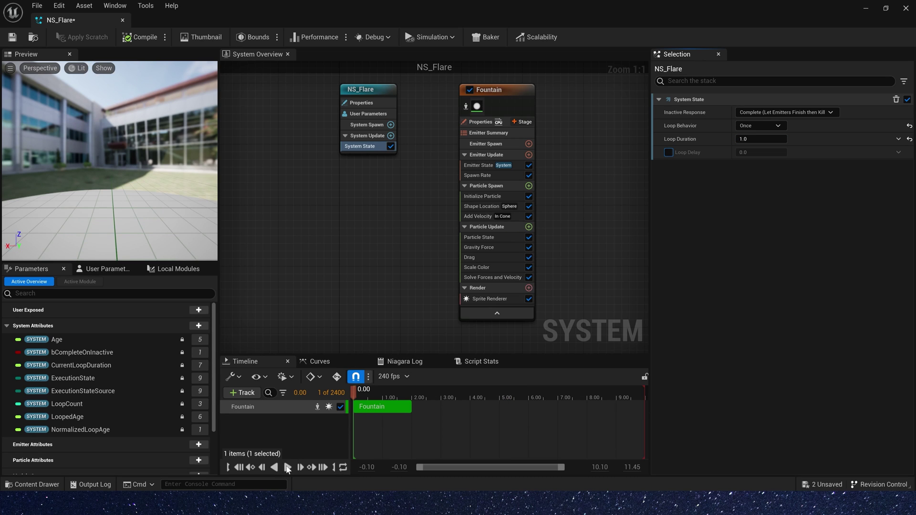
click(287, 468)
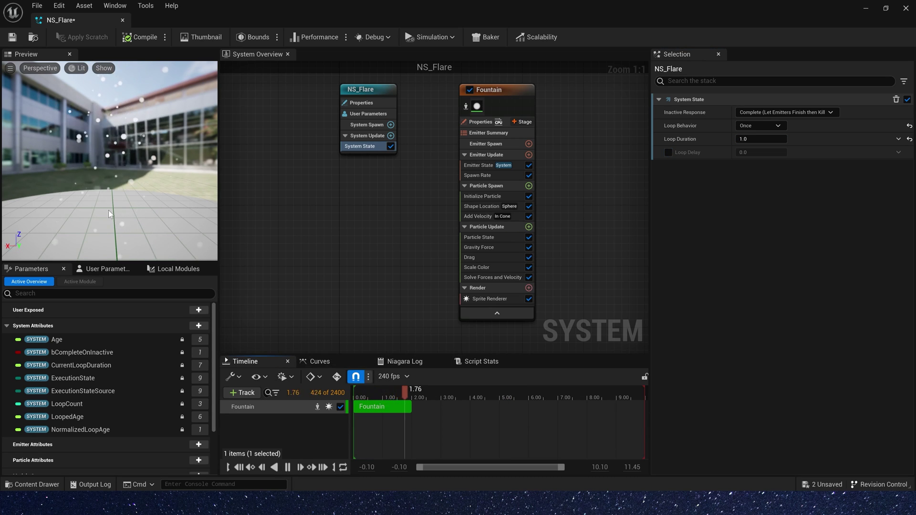
click(286, 468)
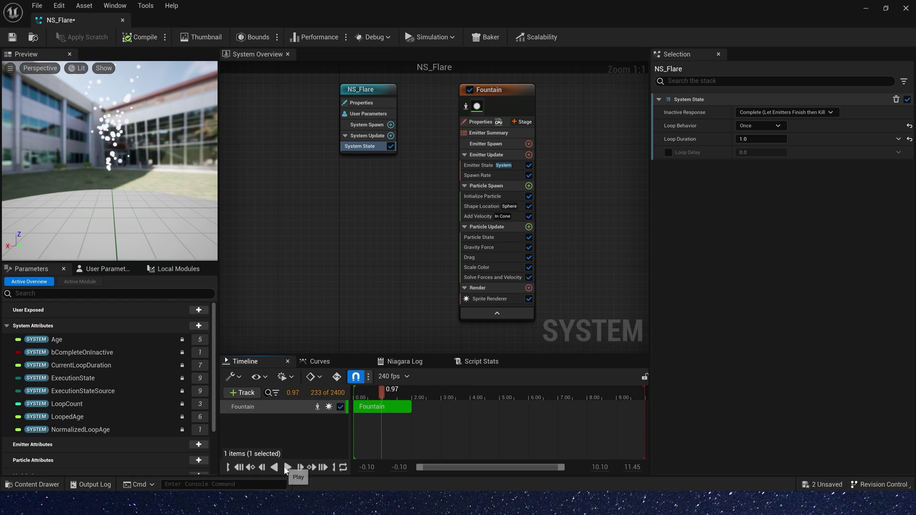
click(760, 126)
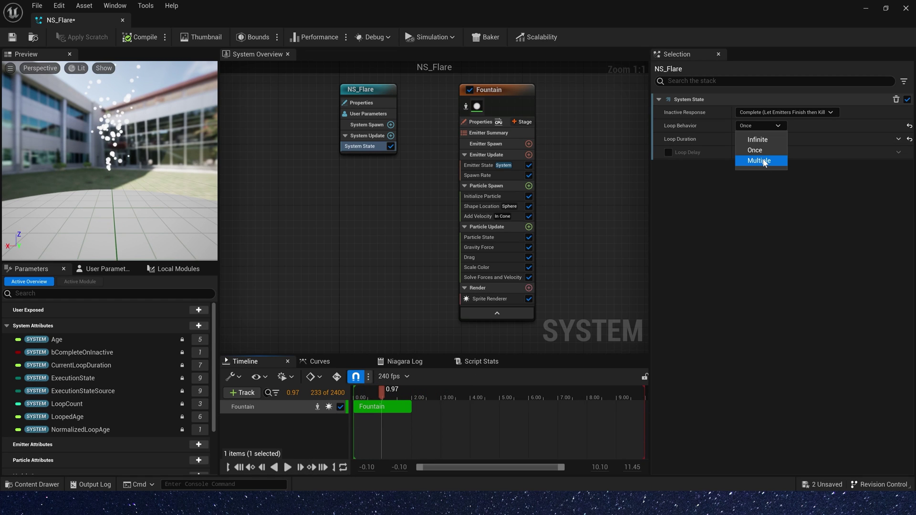
click(763, 162)
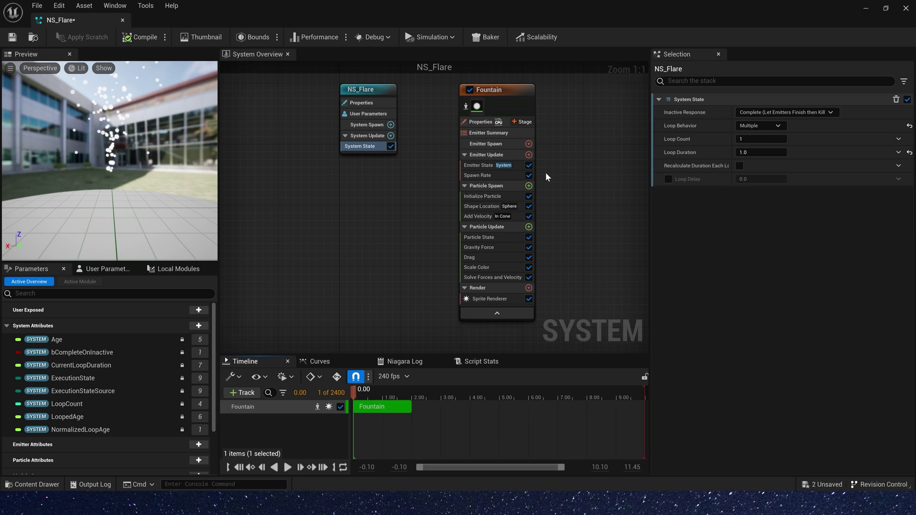
Add Spawn Burst Instantaneous to Fountain's Emitter Update with a Spawn Count of 90 in place of the disabled Spawn Rate, and play the simulation
click(529, 155)
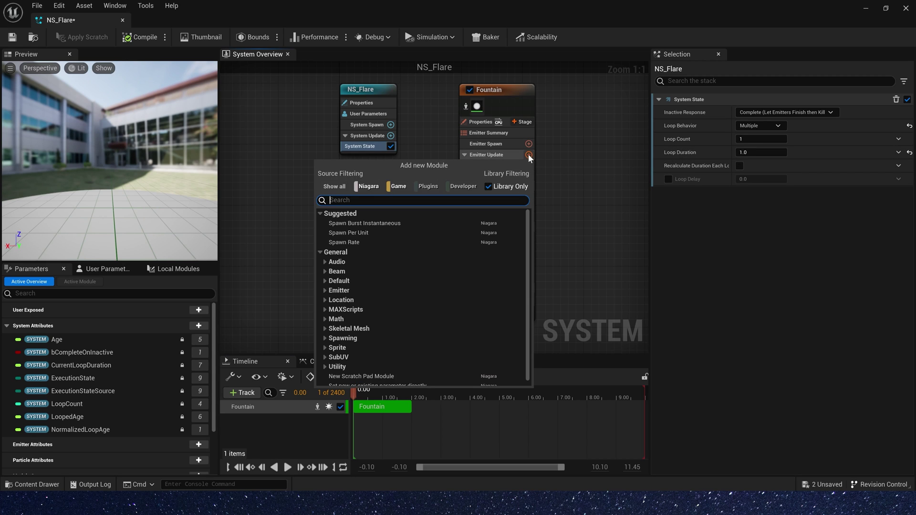
click(386, 226)
click(762, 125)
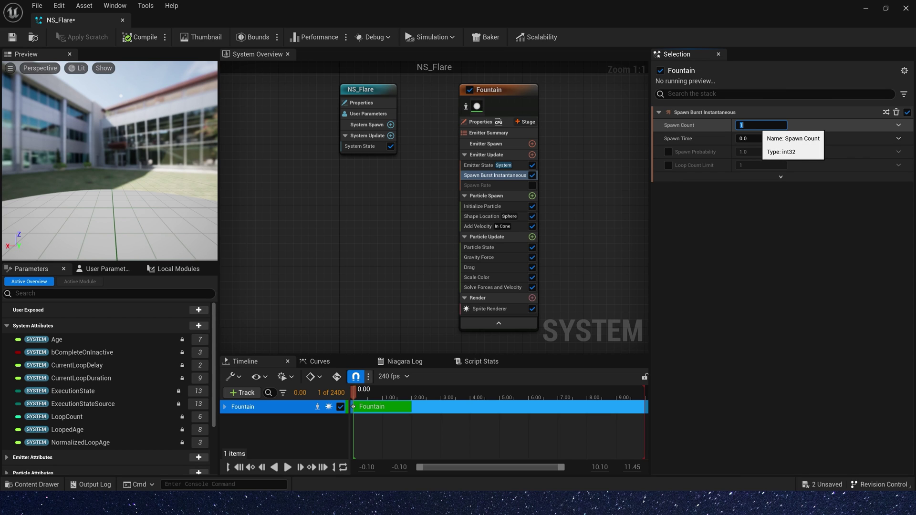
click(287, 467)
Set the Loop Count in NS_Flare's System State to 5 and the Loop Duration to 0.1
click(360, 146)
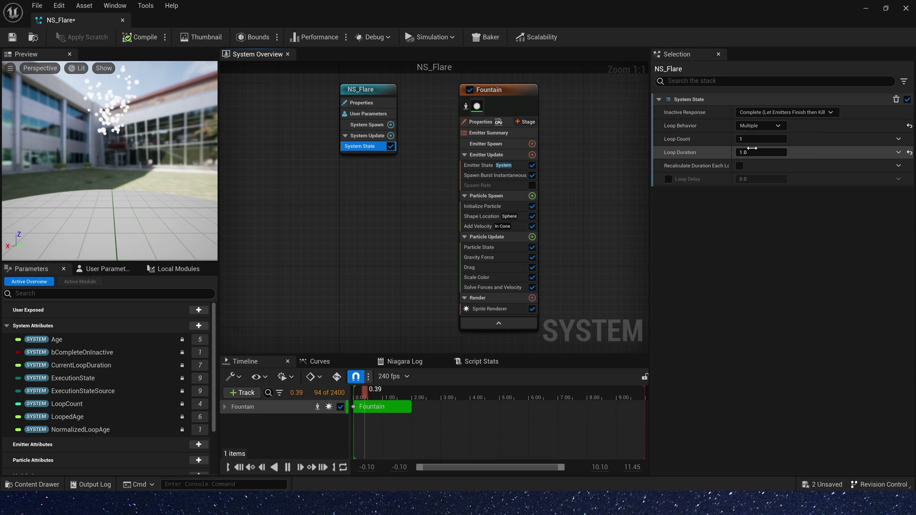
click(761, 139)
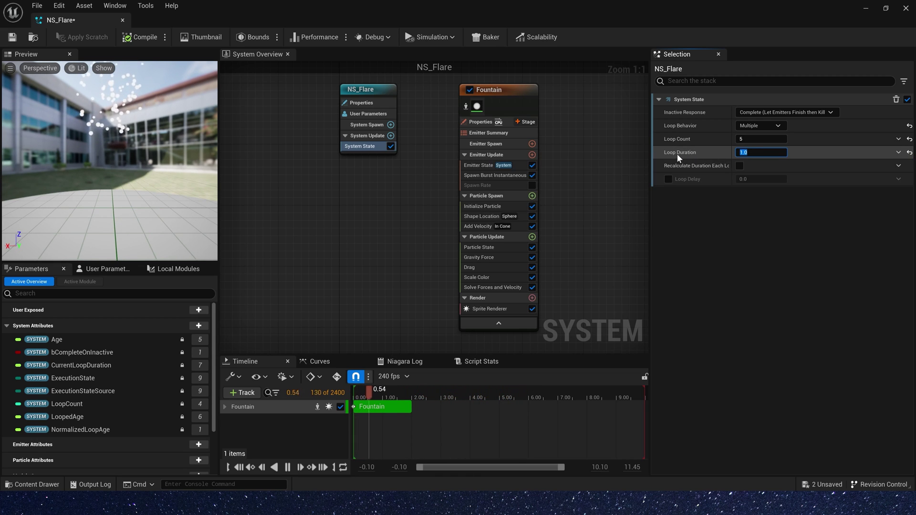
mouse_move(694, 156)
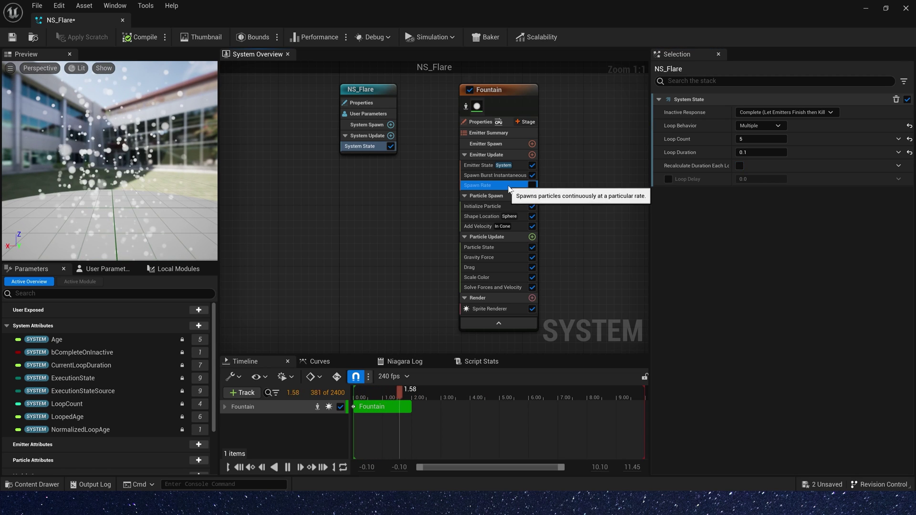
Enable Spawn Rate in the Fountain emitter in place of Spawn Burst Instantaneous, and display NS_Flare's System State settings
click(480, 186)
click(532, 175)
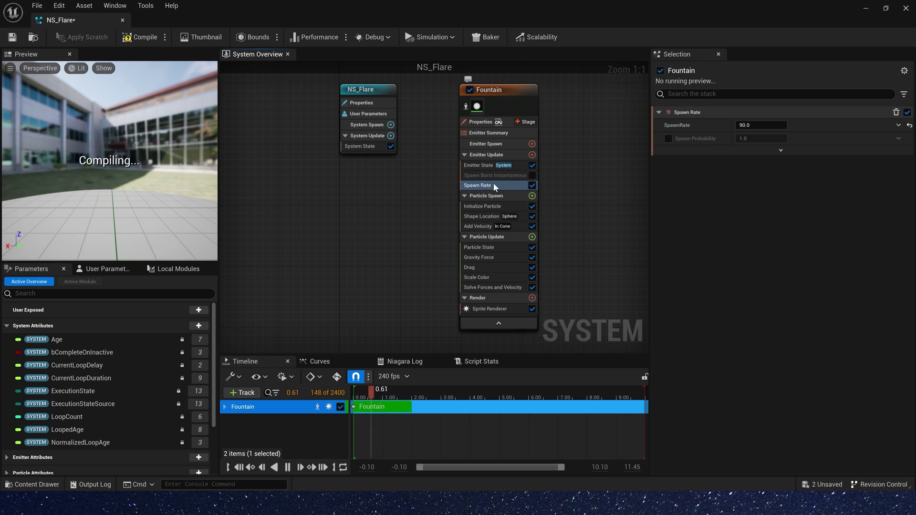
click(359, 146)
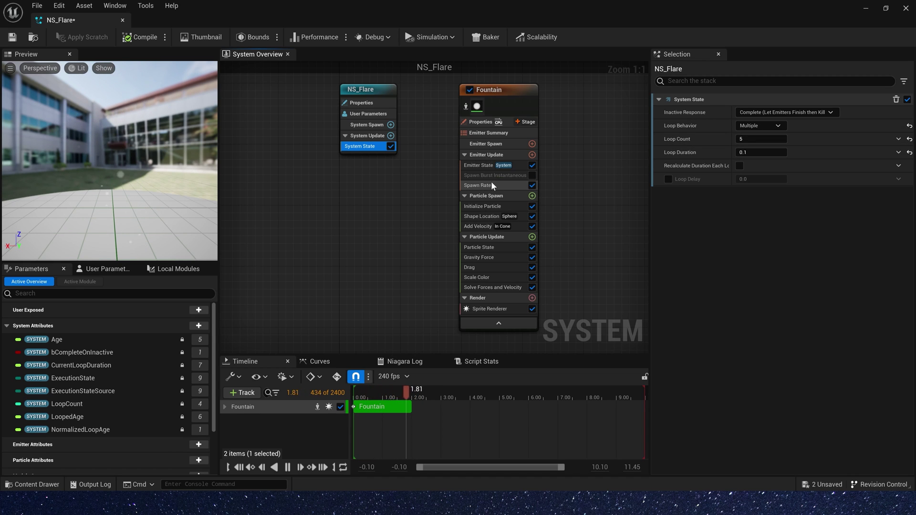
Set the Life Cycle Mode in Fountain's Emitter State to Self and review the Loop Behavior options
click(480, 165)
click(761, 149)
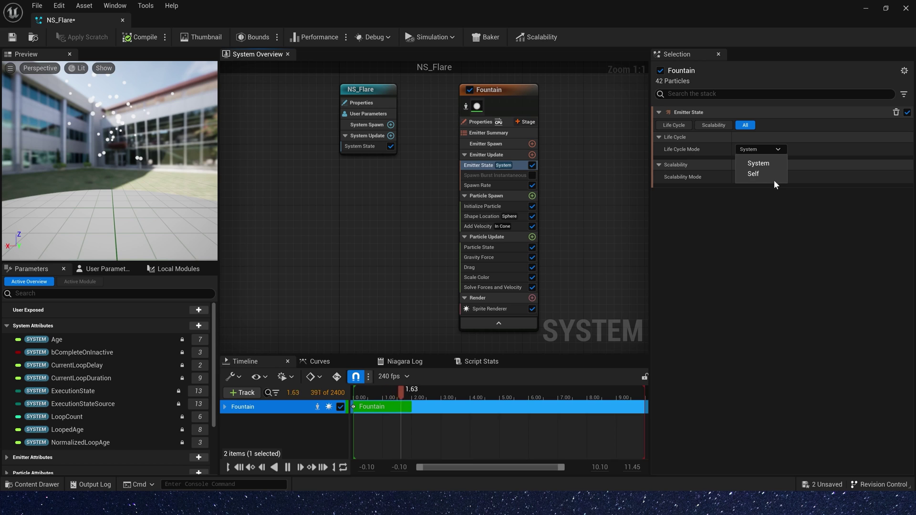
click(755, 174)
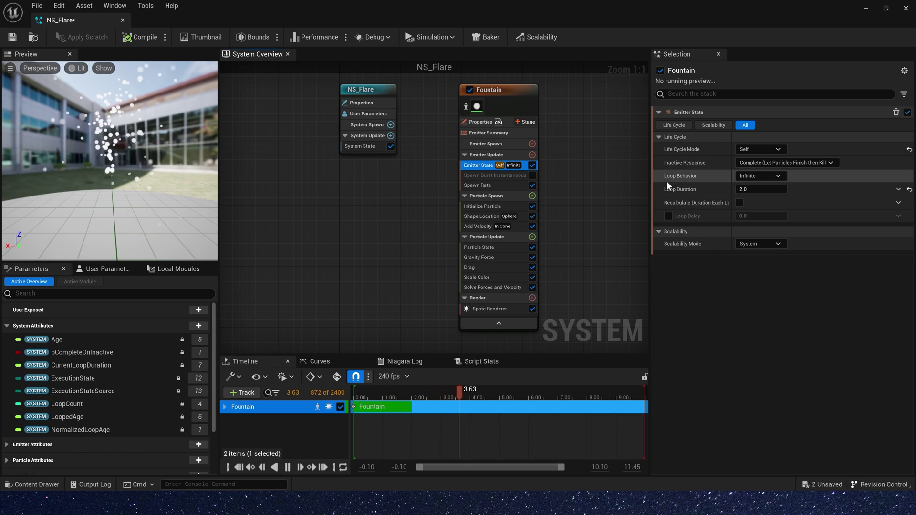
click(761, 176)
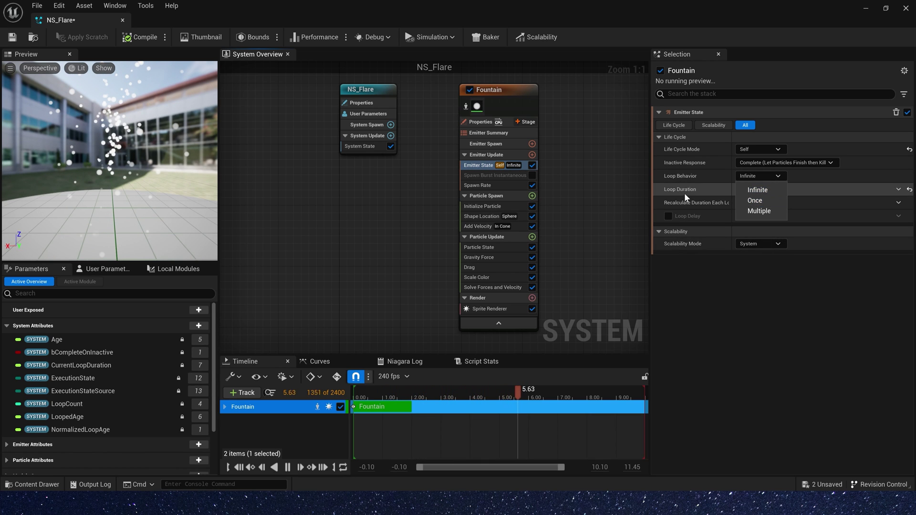
click(707, 285)
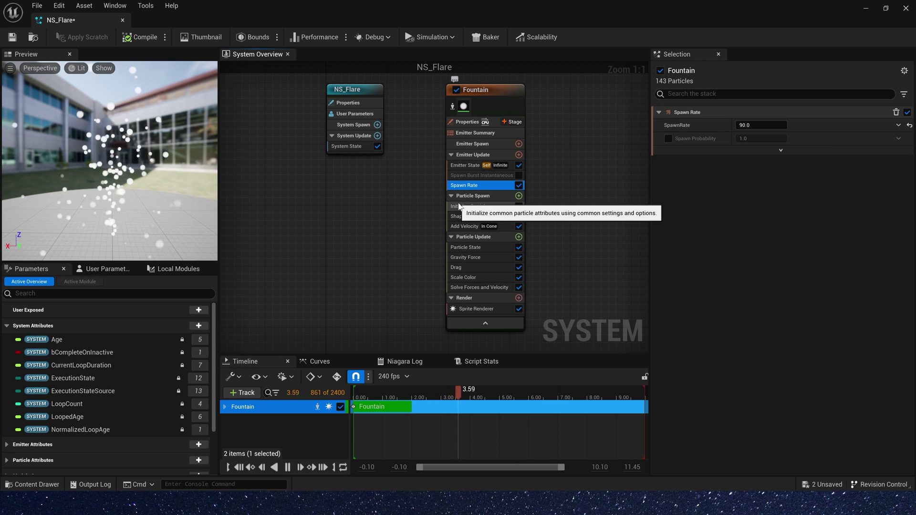
Set the Lifetime Mode in Fountain's Initialize Particle module to Direct Set
click(460, 206)
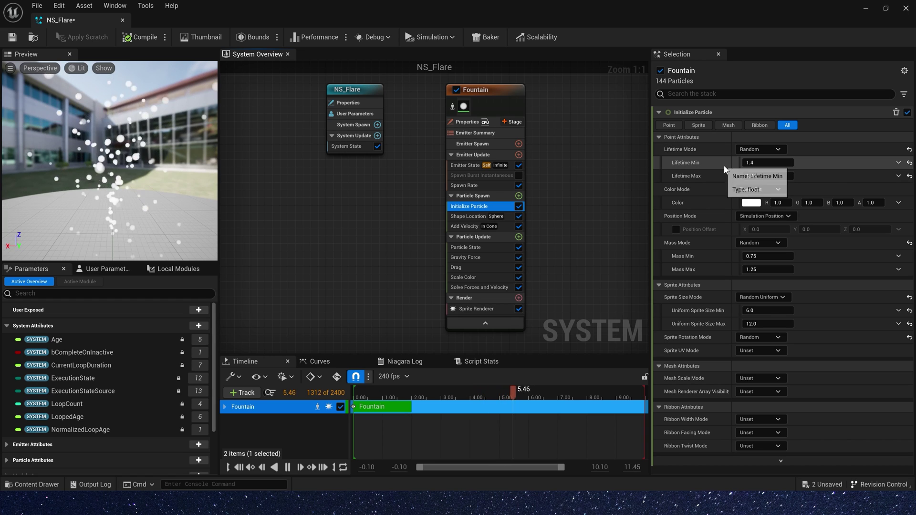
click(766, 150)
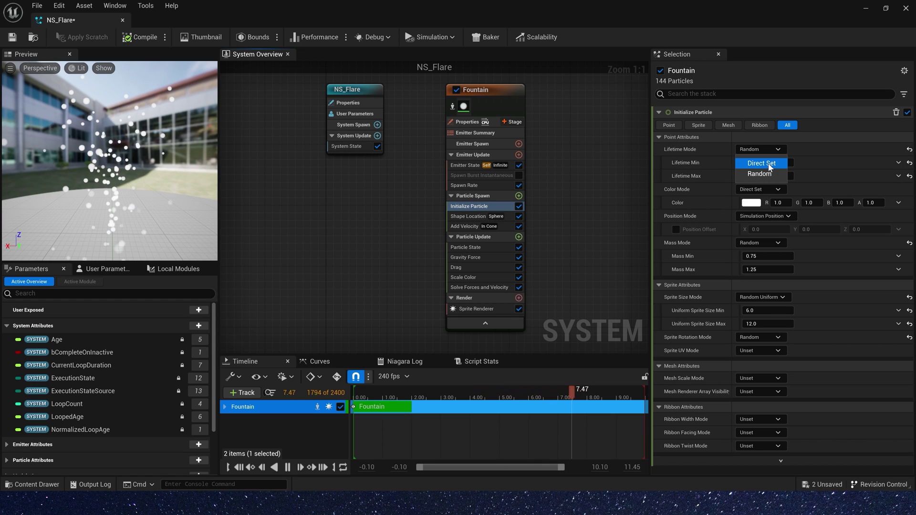
click(761, 163)
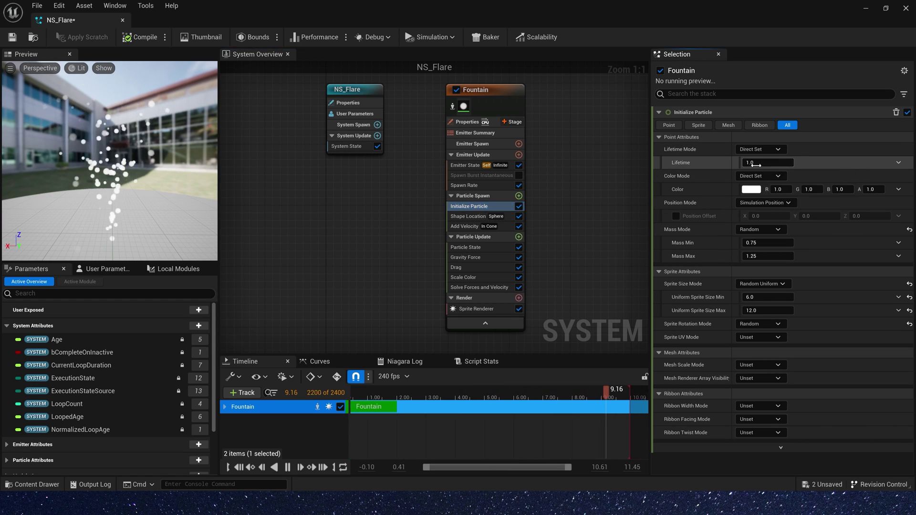
click(773, 163)
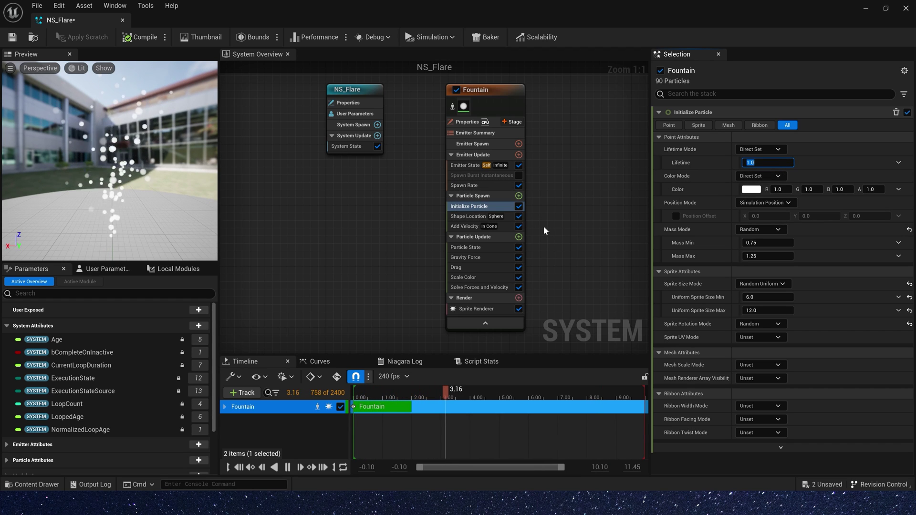
Disable the Add Velocity, Gravity Force, Drag and Scale Color modules in the Fountain emitter
click(519, 227)
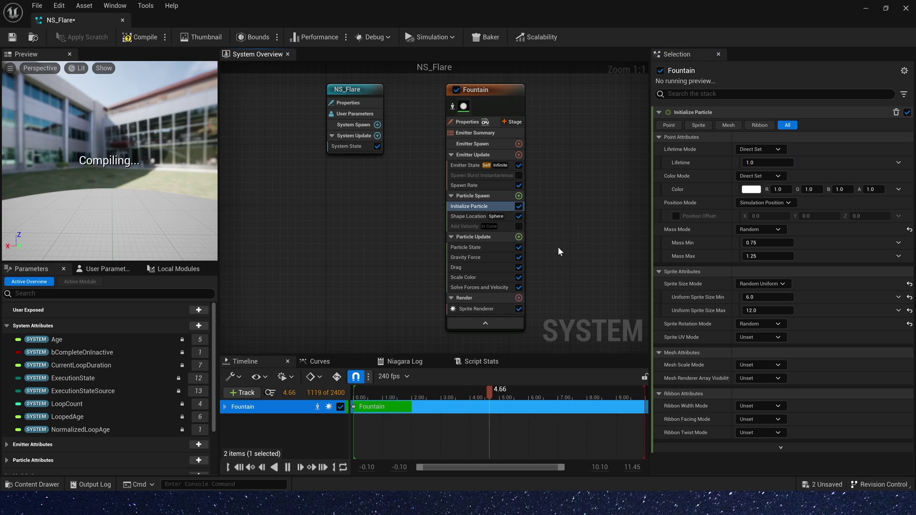
click(519, 258)
click(518, 267)
click(519, 277)
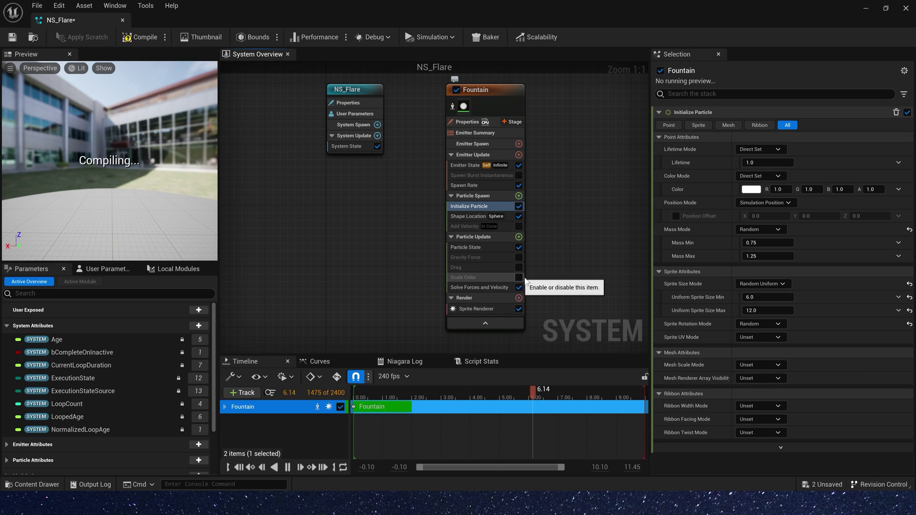
Enable Spawn Burst Instantaneous in place of Spawn Rate and examine the burst up close in the preview
click(519, 175)
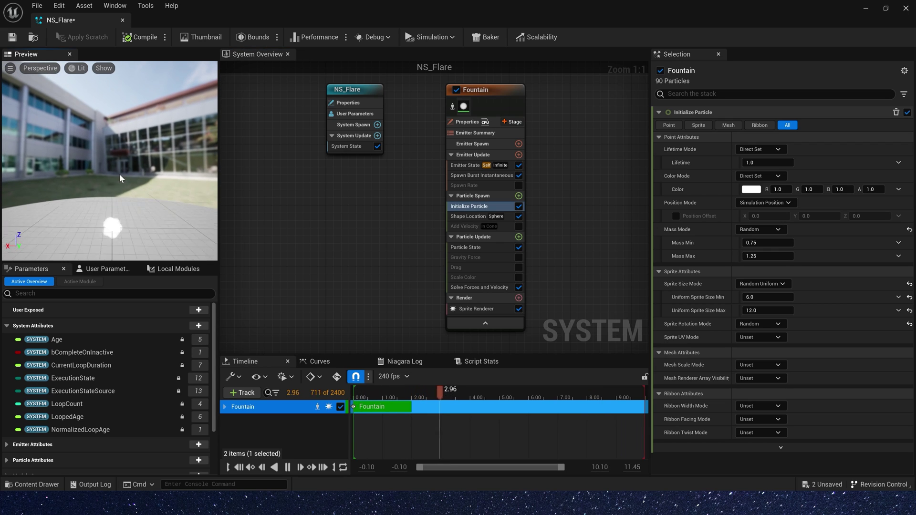
middle_drag(120, 174, 100, 141)
key(f)
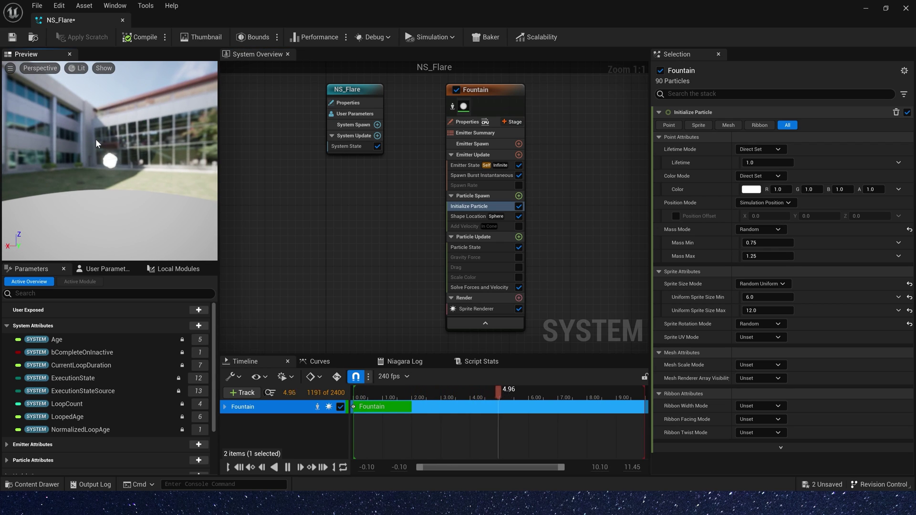
scroll(96, 140, up, 5)
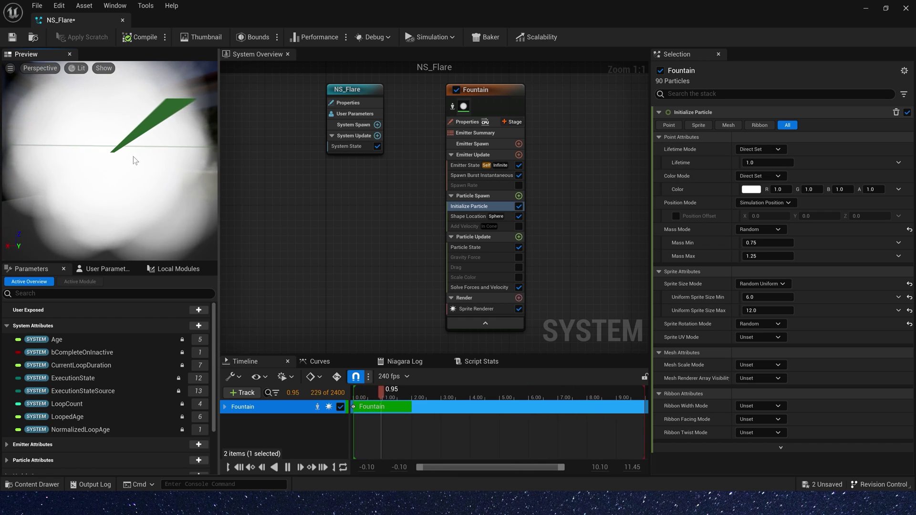
Set the Lifetime Mode in Initialize Particle back to Random
click(761, 149)
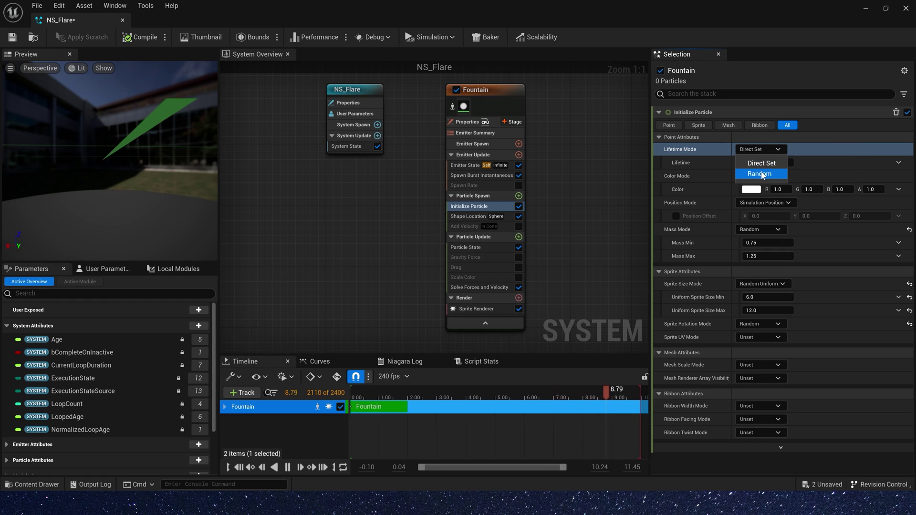
click(762, 174)
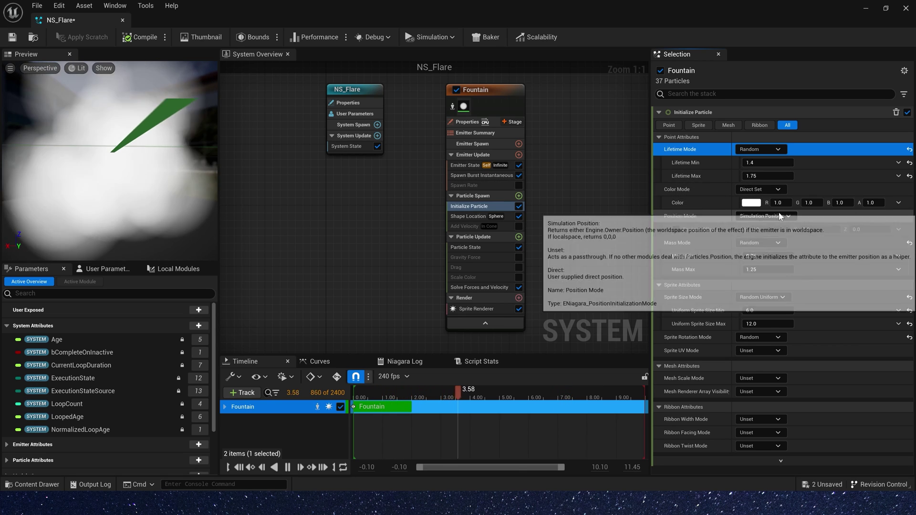
Try a red value of 100 for the Initialize Particle Color, and reset the color to its default
click(713, 193)
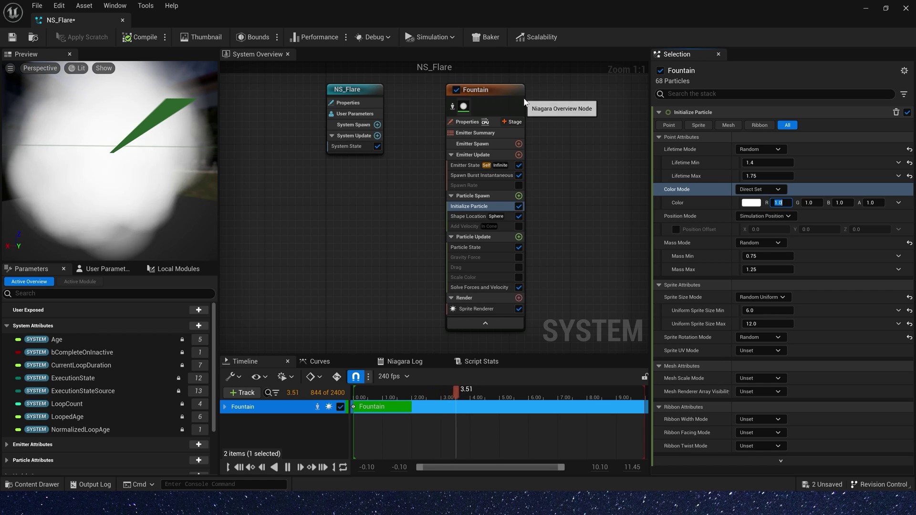
text(100)
key(Tab)
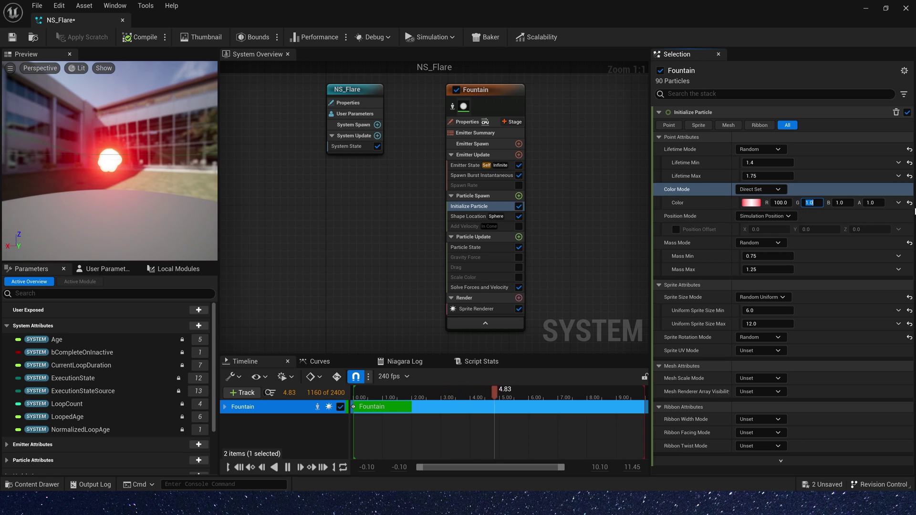
click(910, 202)
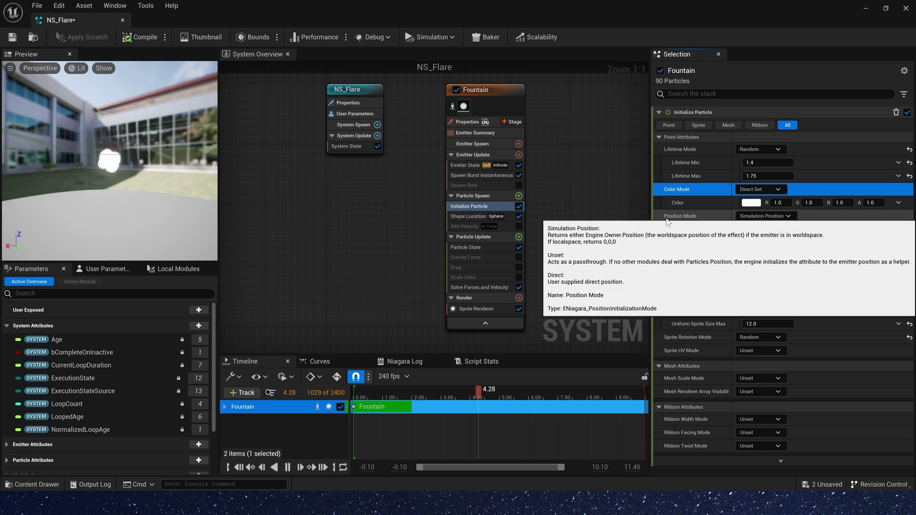
Try a Position Offset of 100 in Z with Simulation Position mode, check it in the preview, and disable the offset
click(770, 216)
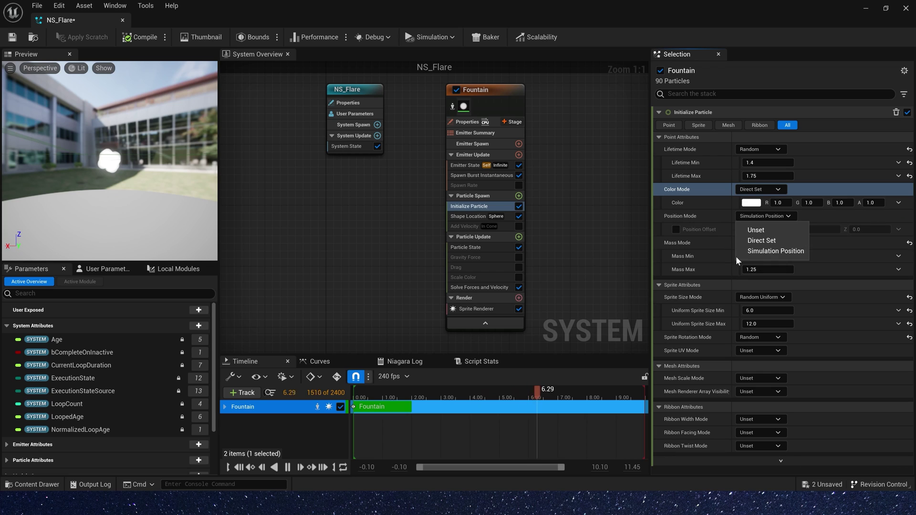
click(775, 251)
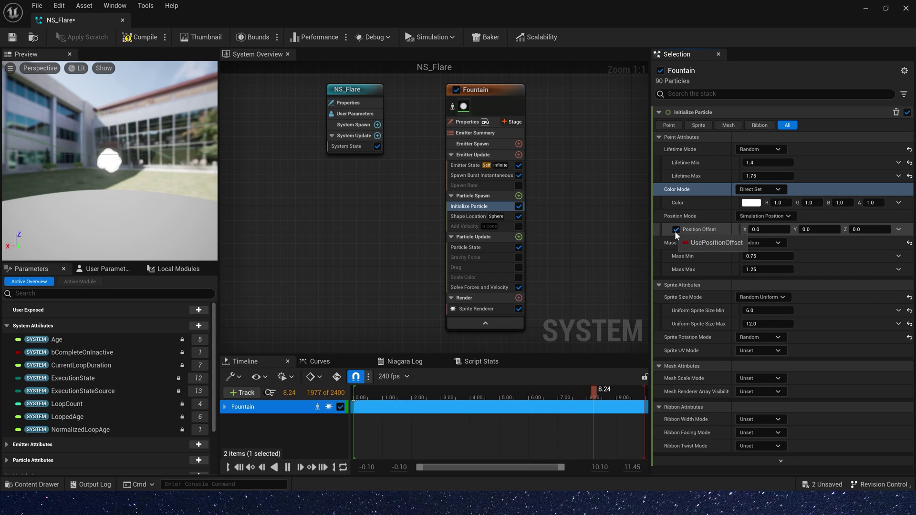
click(676, 230)
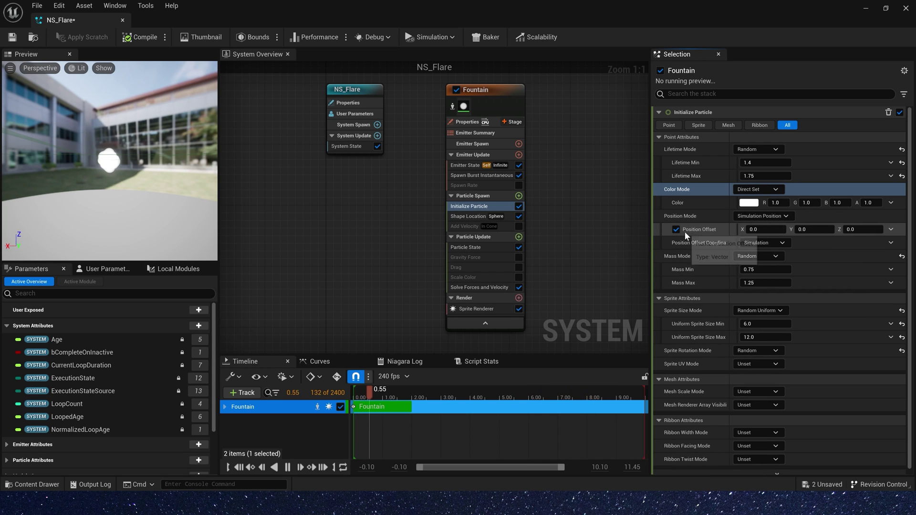
click(864, 230)
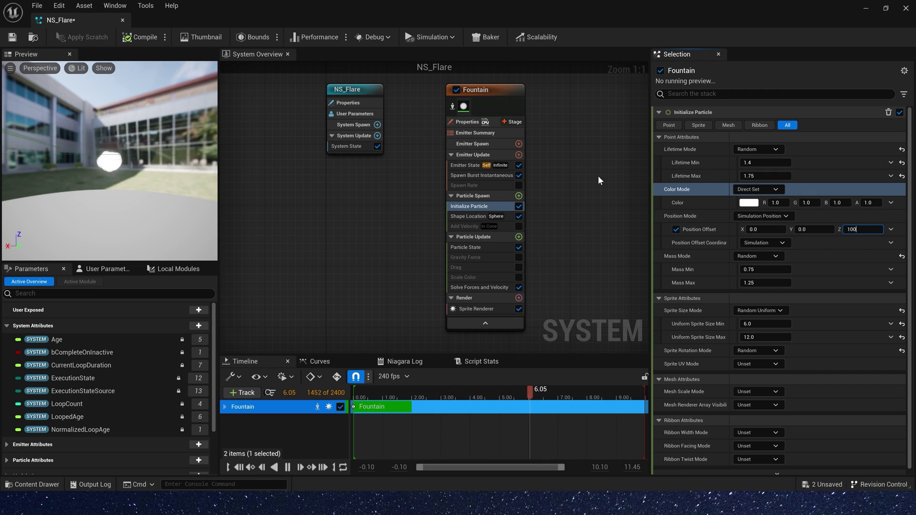
text(100)
key(Return)
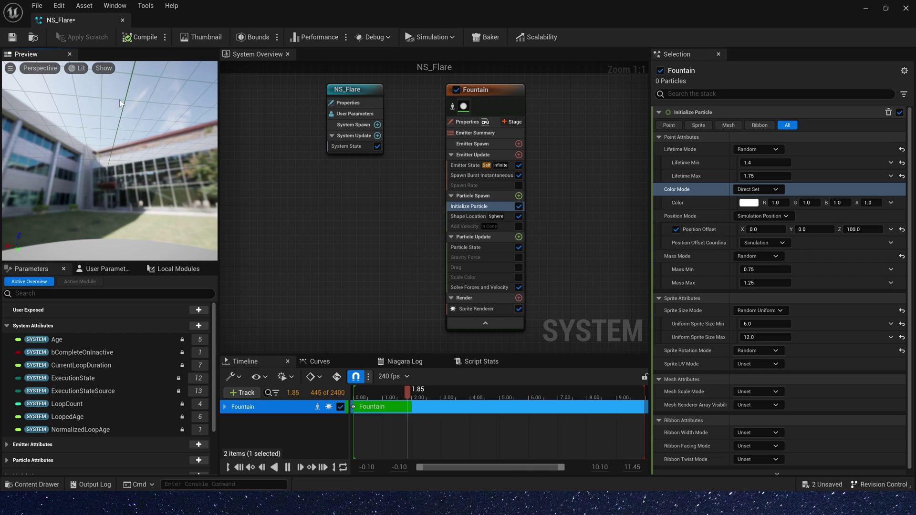
drag(152, 117, 99, 129)
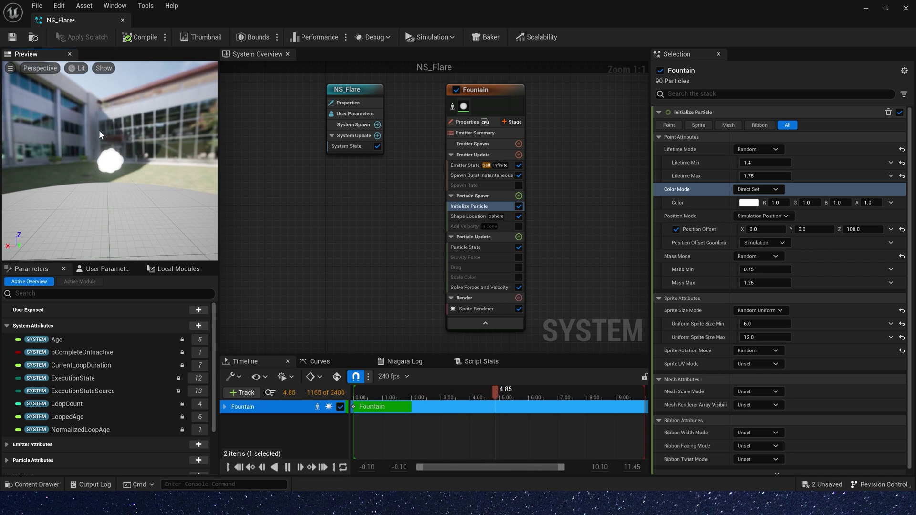
click(676, 230)
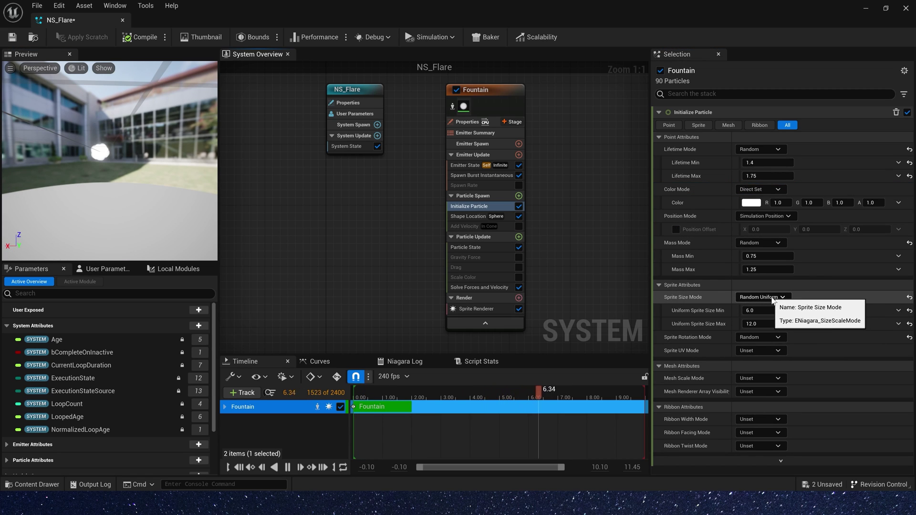
Keep the Sprite Size Mode at Random Uniform, and set Uniform Sprite Size Min to 1.0 and Max to 2.0
click(773, 297)
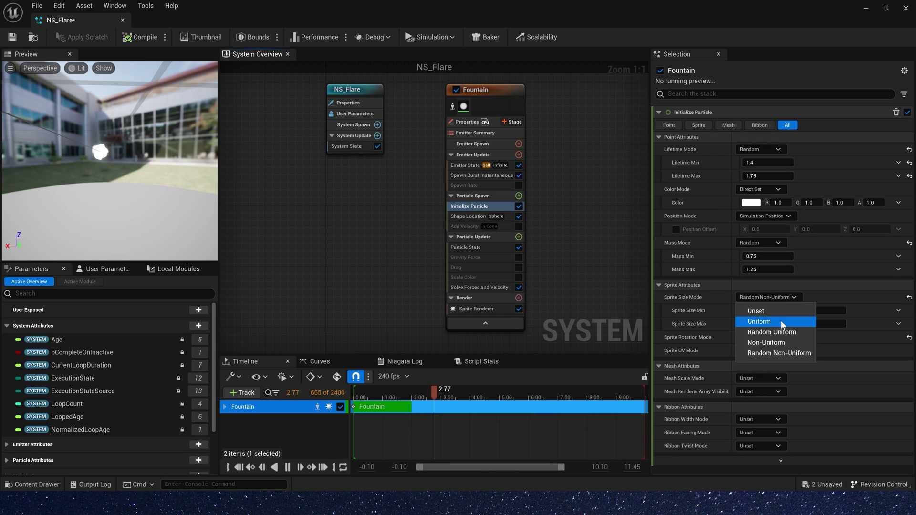
click(780, 333)
mouse_move(123, 164)
mouse_down()
mouse_move(106, 173)
mouse_move(123, 164)
mouse_up()
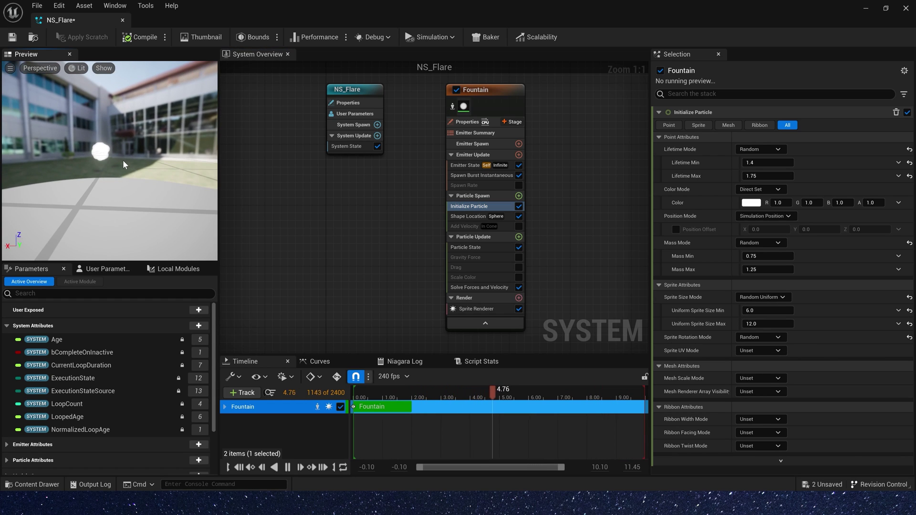
click(764, 311)
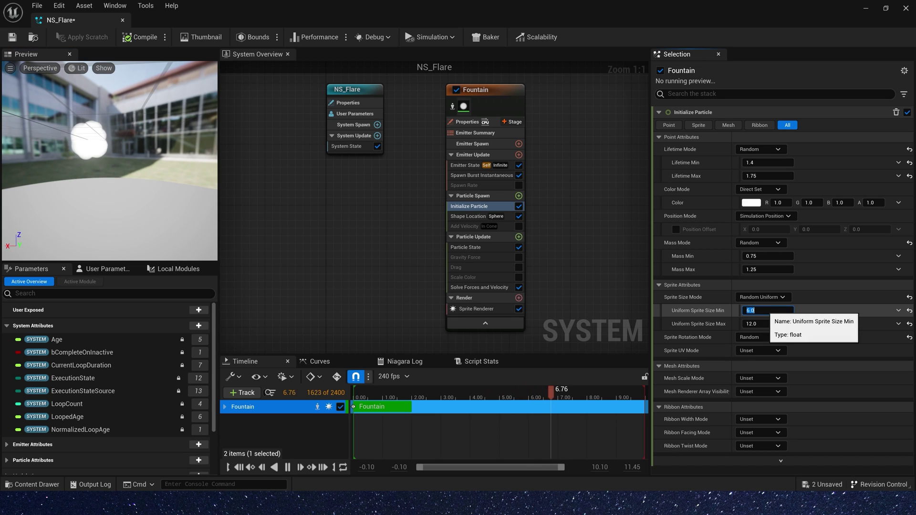
text(1)
click(764, 322)
text(2)
click(765, 323)
text(2)
key(Tab)
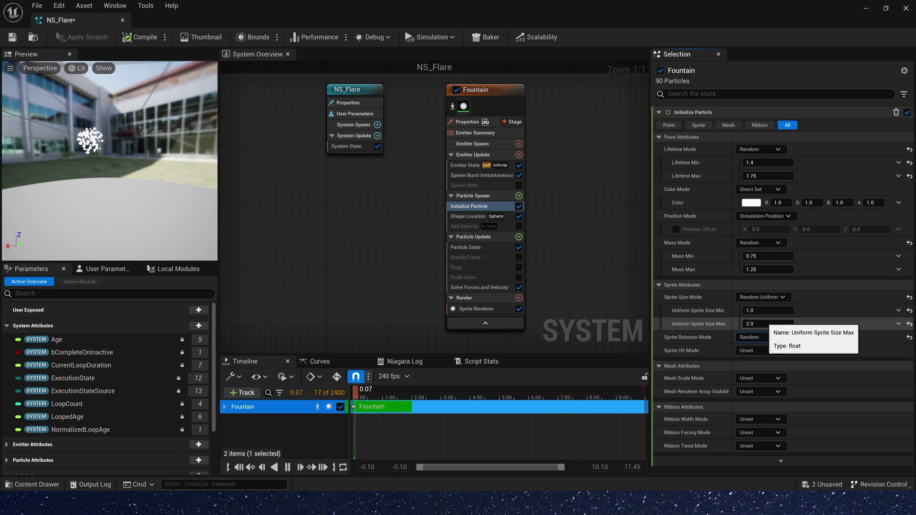
drag(86, 152, 52, 137)
Review the Sprite Rotation Mode options and examine the smaller sprites up close in the preview
click(776, 311)
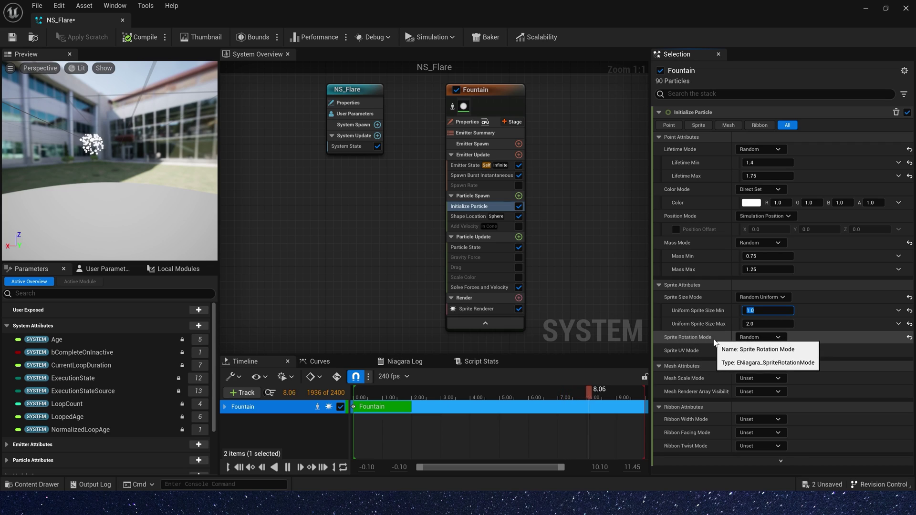
click(768, 337)
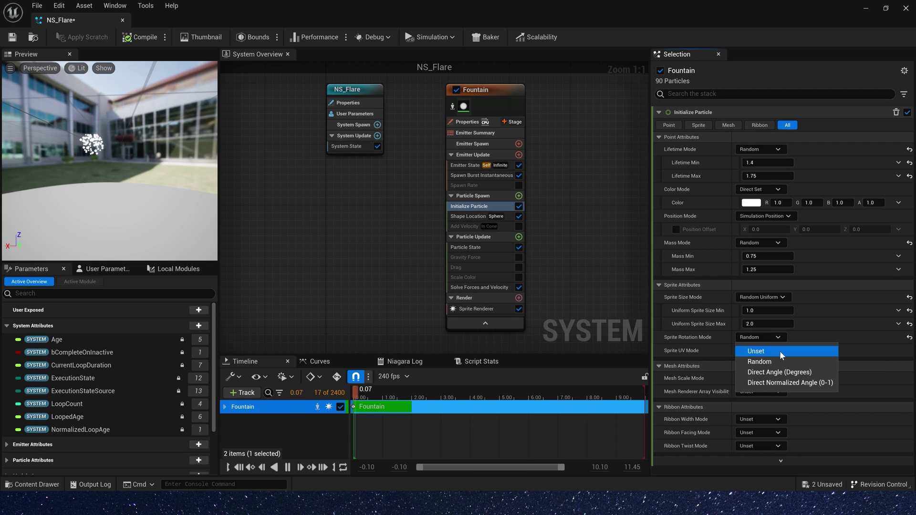
click(776, 339)
scroll(116, 158, up, 5)
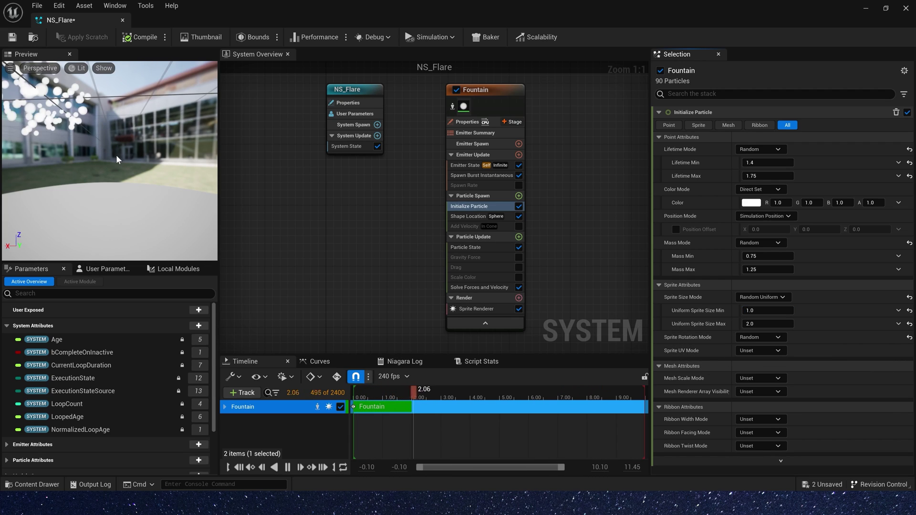
middle_drag(116, 158, 117, 129)
Try DefaultRibbonMaterial as the Sprite Renderer's material and check the particles in the preview
click(476, 308)
click(792, 138)
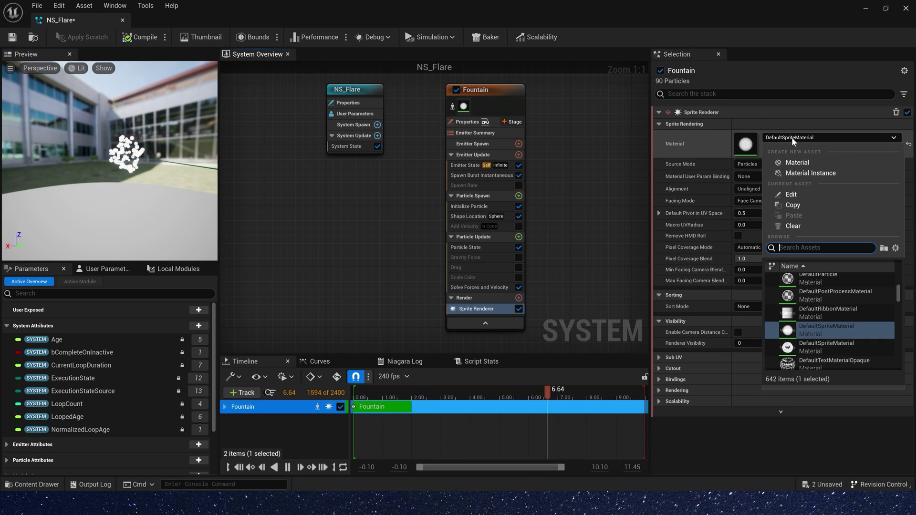
click(828, 311)
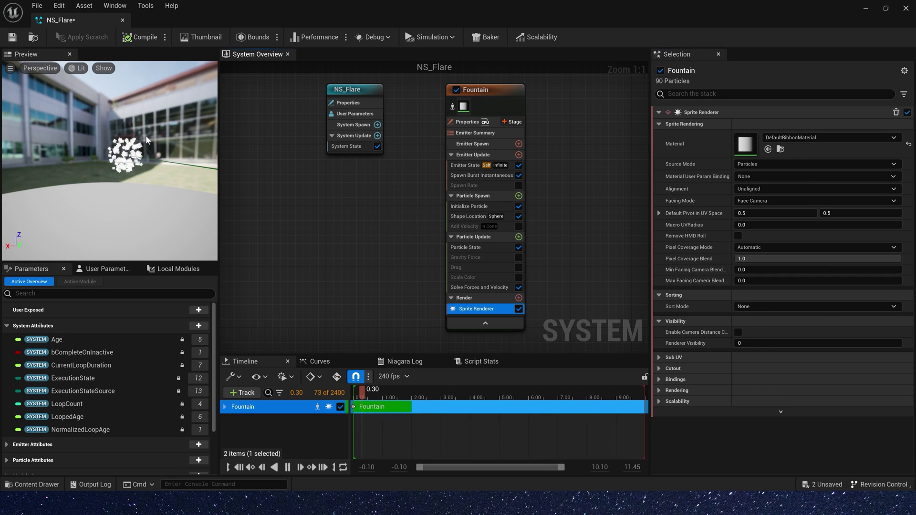
click(137, 153)
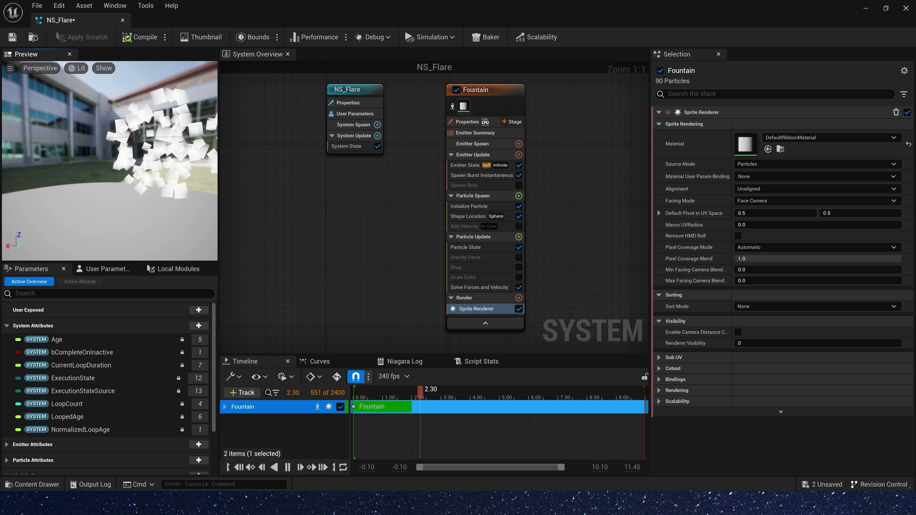
Try the Unset option for Initialize Particle's Sprite Rotation Mode, and return the mode to Random
click(483, 208)
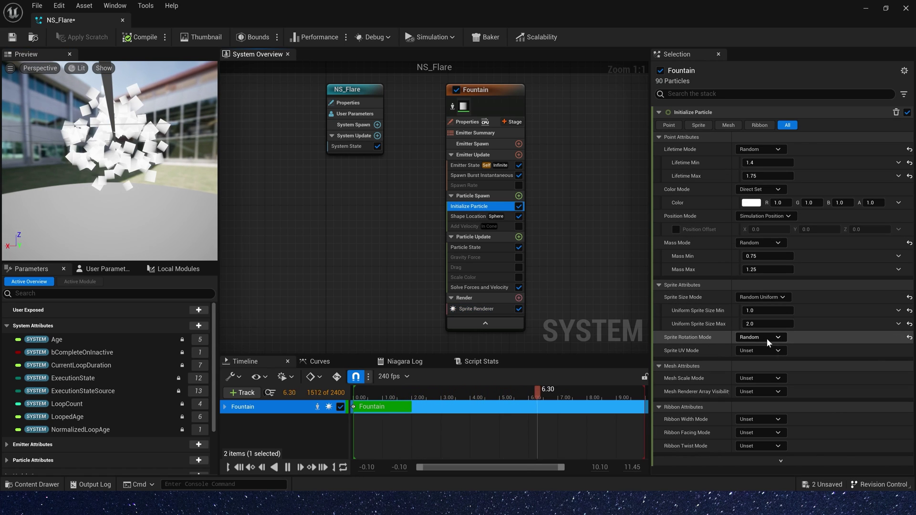
click(760, 337)
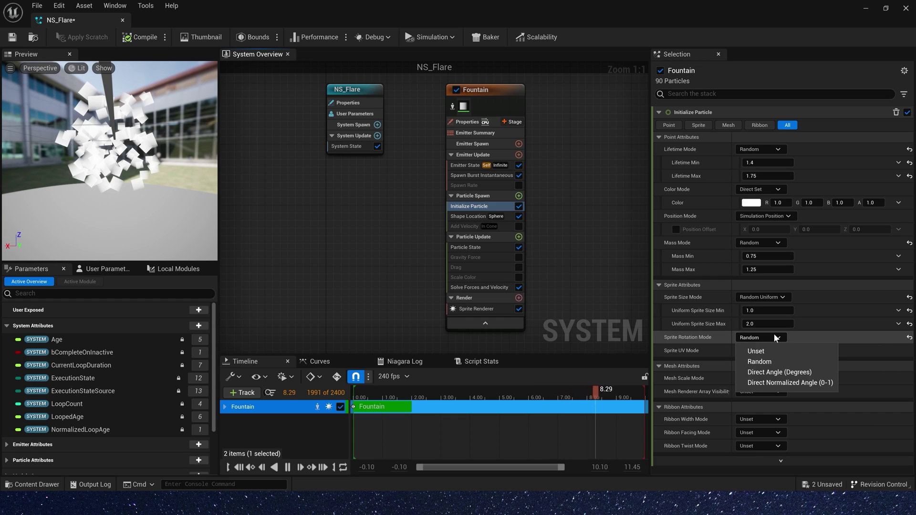
click(752, 349)
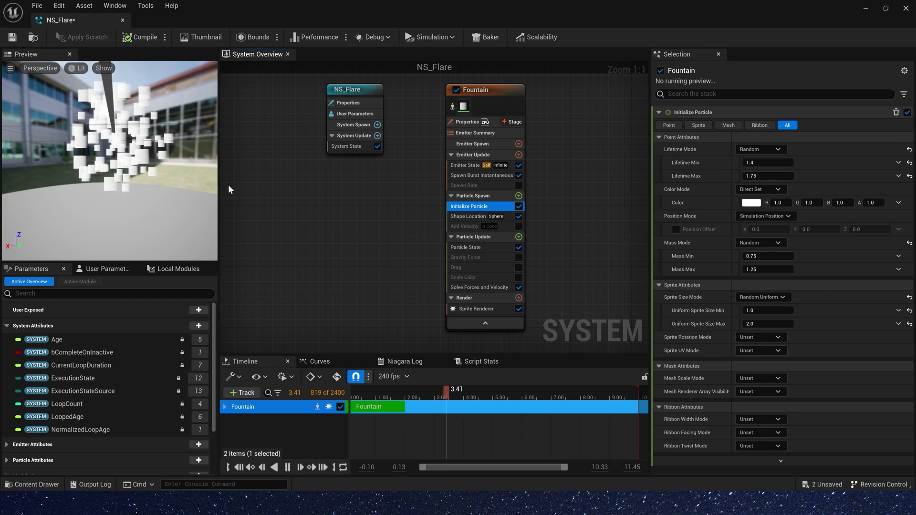
click(760, 337)
click(759, 360)
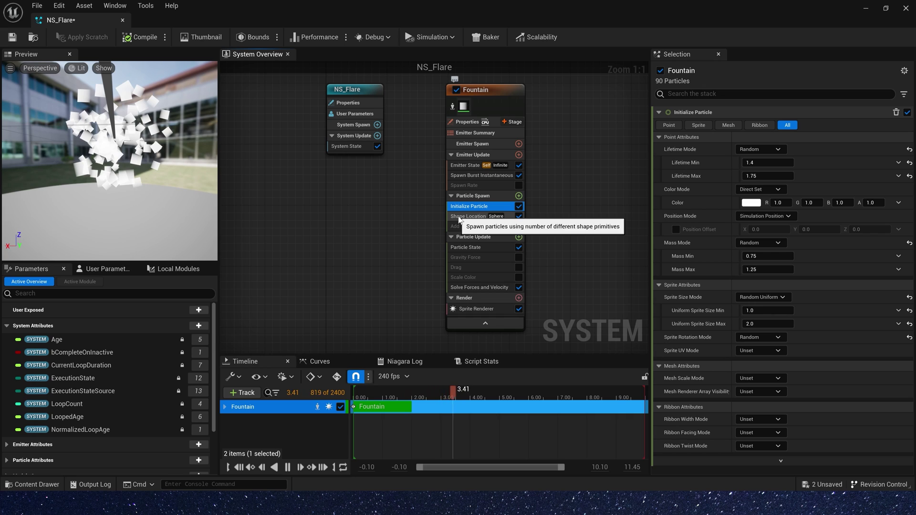
Reset Uniform Sprite Size Min and Max in Initialize Particle to their defaults of 5.0 and 10.0
click(909, 311)
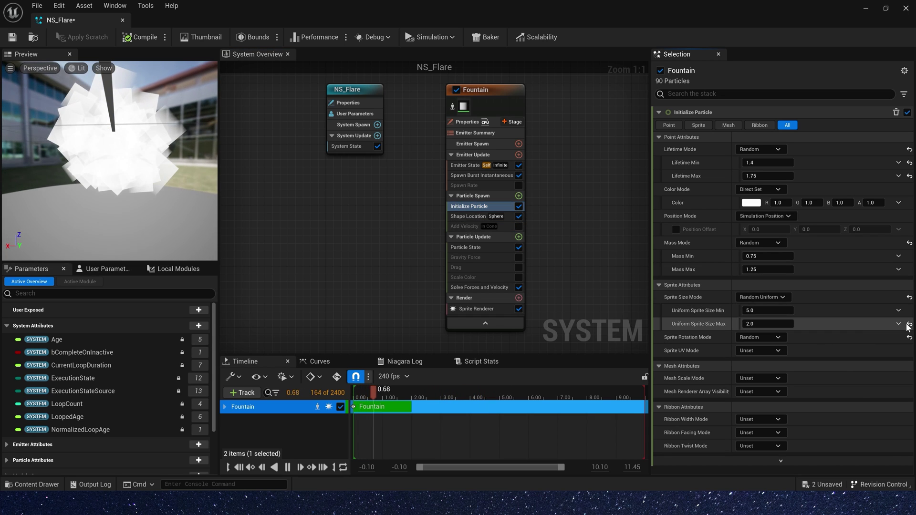
click(909, 324)
click(472, 217)
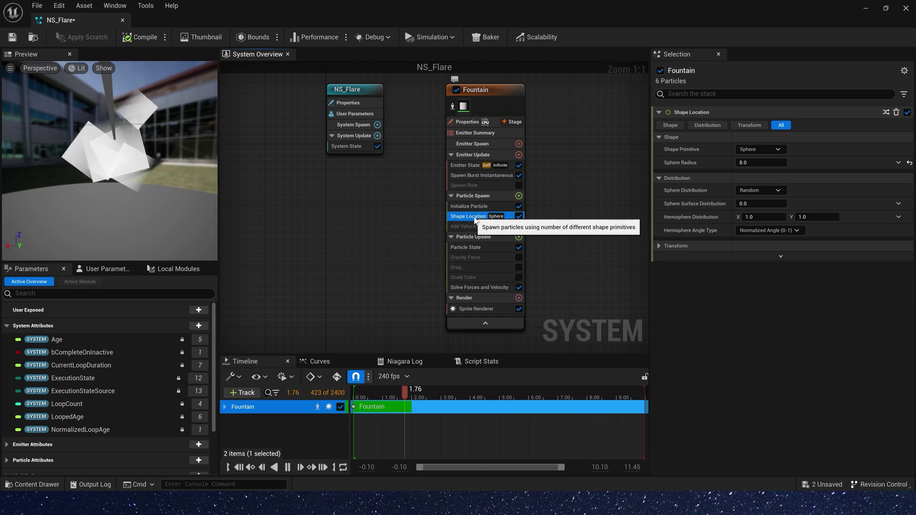
Clear the Sprite Renderer's material and assign DefaultSpriteMaterial in its place
click(477, 309)
click(909, 144)
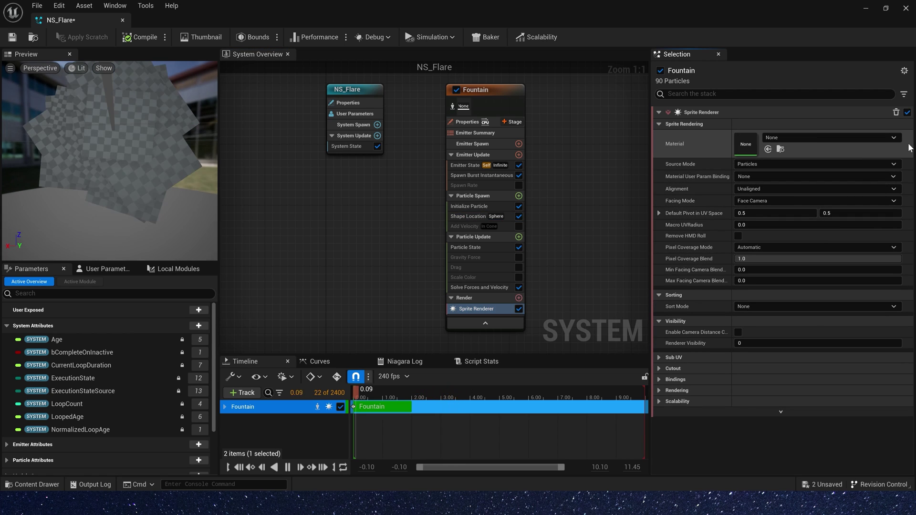
click(814, 138)
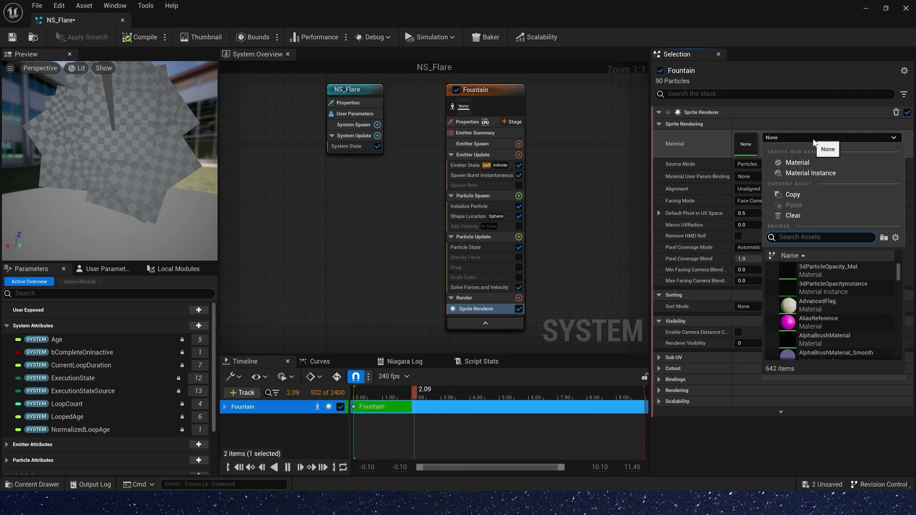
text(sprite)
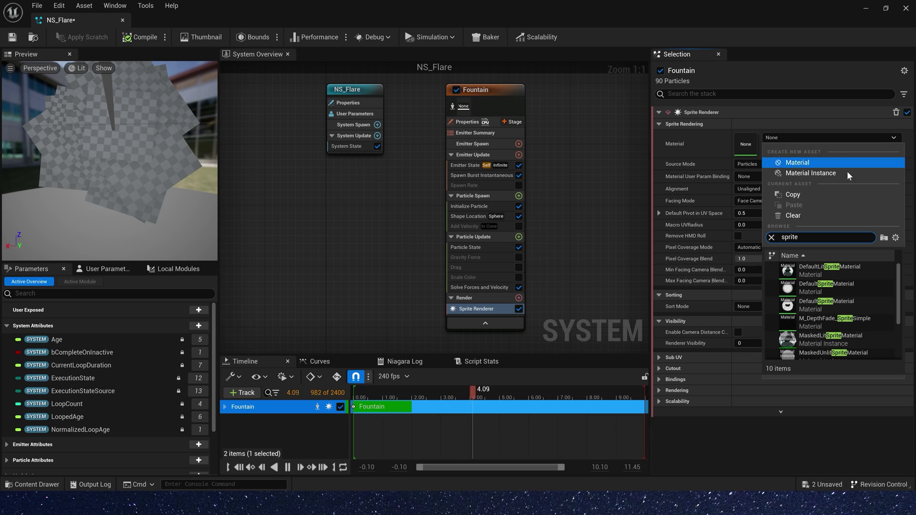
click(831, 303)
click(472, 207)
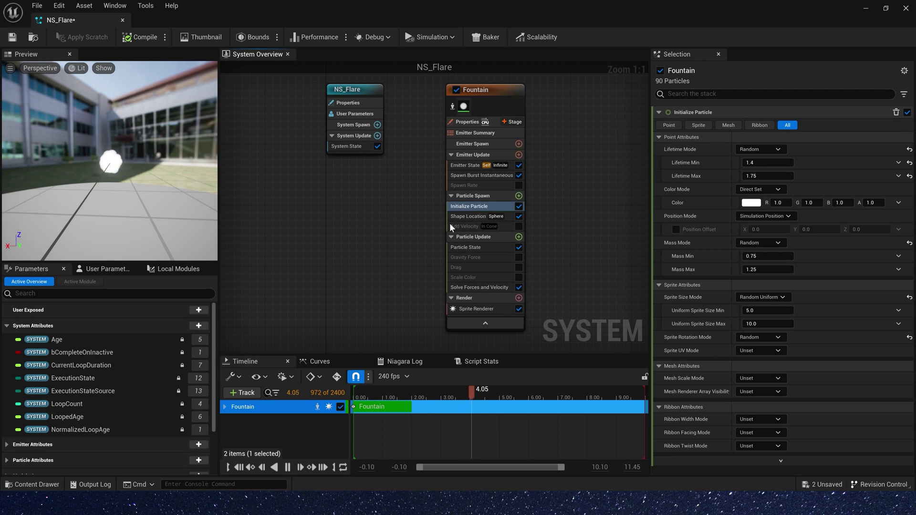
Keep the Shape Location primitive as Sphere and set its Sphere Radius to 50
click(462, 218)
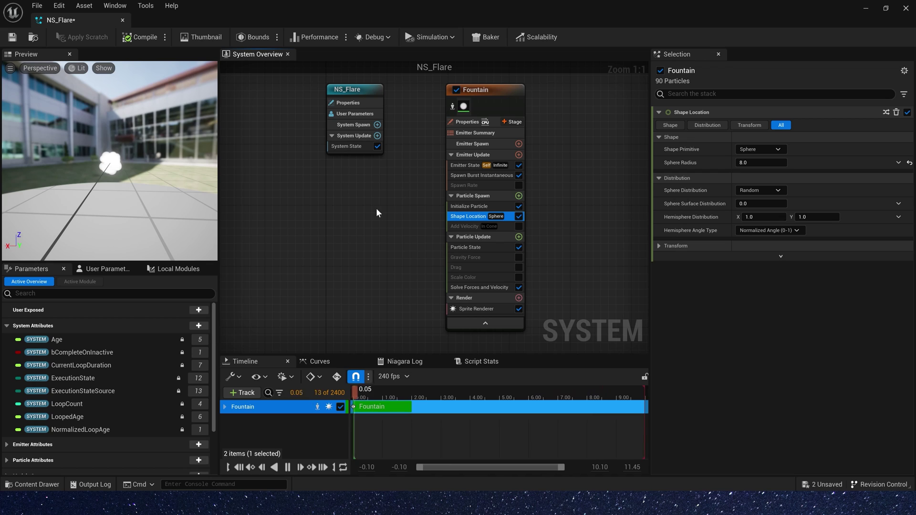
click(760, 150)
click(757, 153)
click(759, 163)
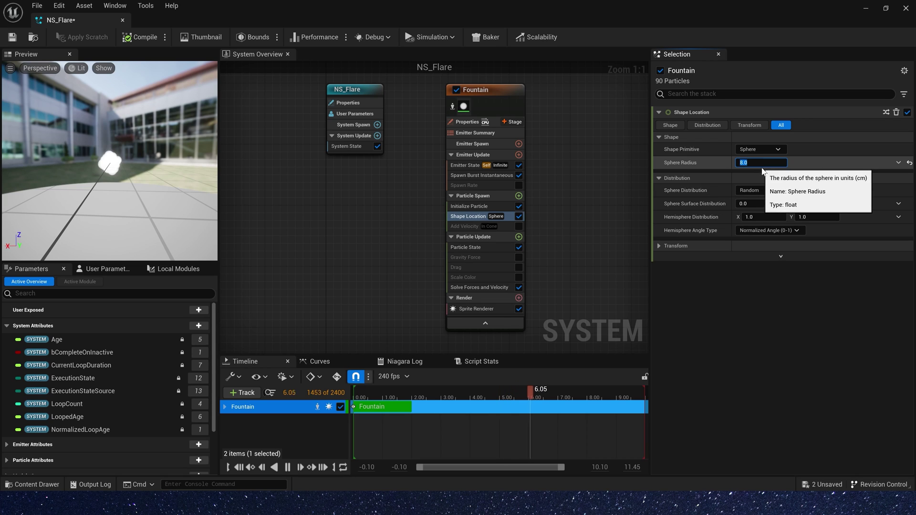
drag(143, 177, 179, 180)
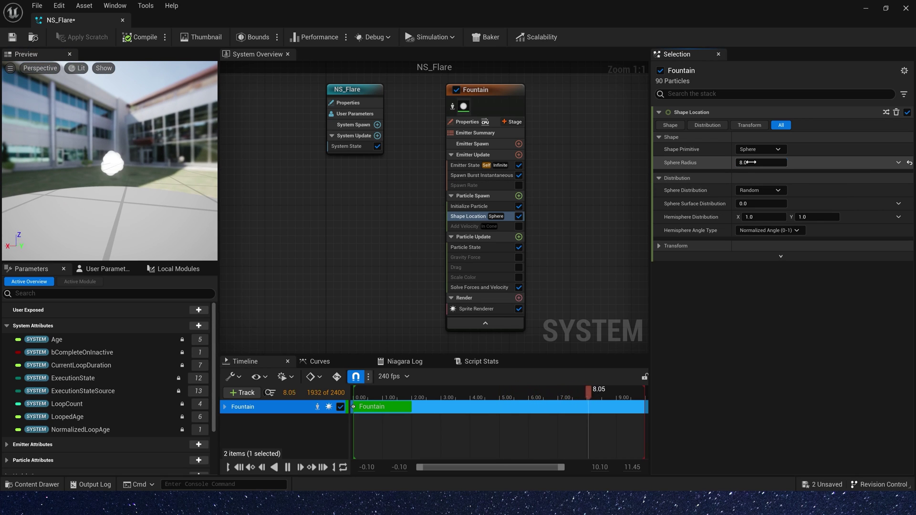
click(752, 163)
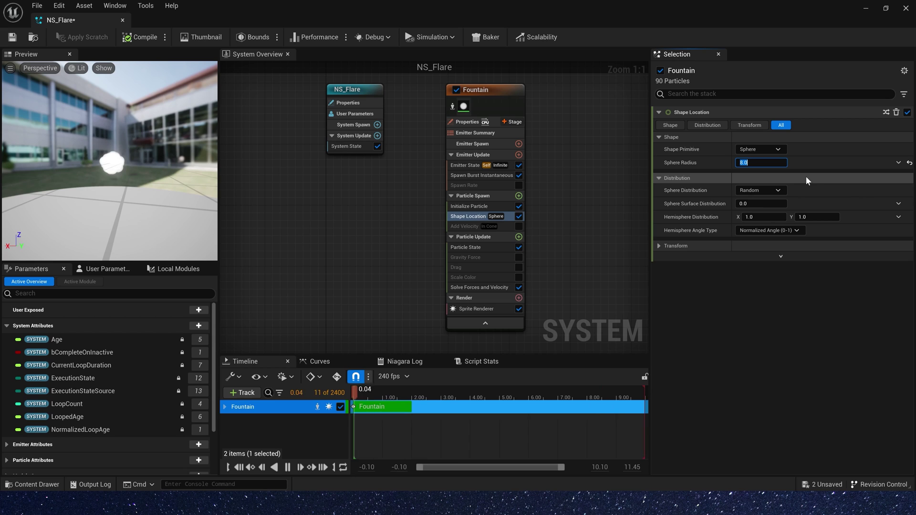
text(50)
key(Return)
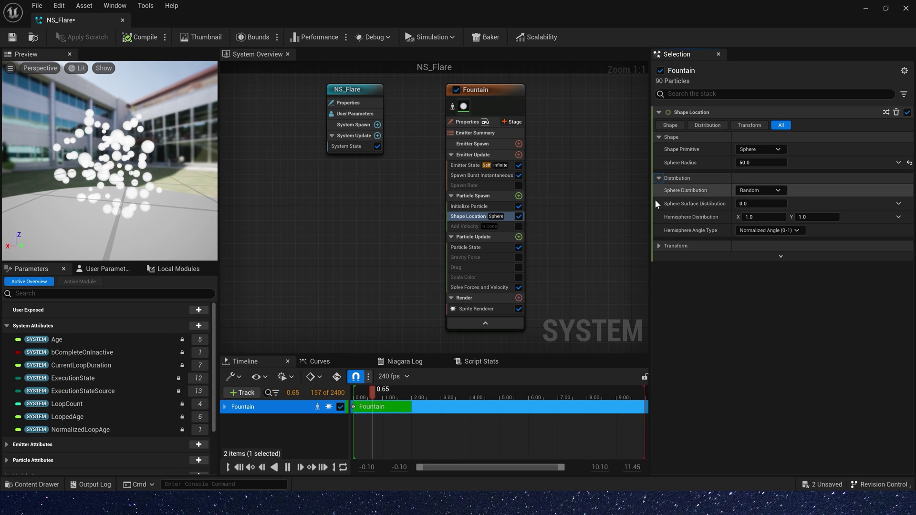
Set the Spawn Burst Instantaneous Spawn Count to 1000 and inspect the denser particle sphere in the preview
click(482, 175)
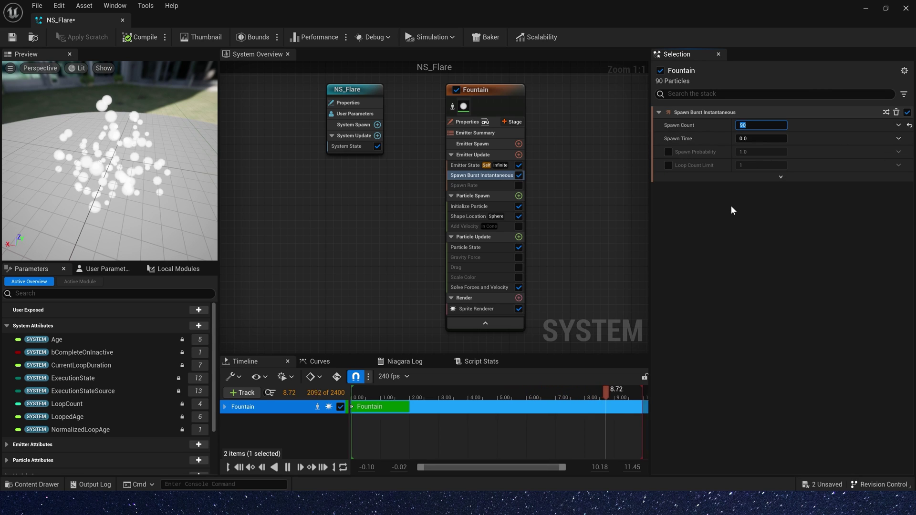
text(1000)
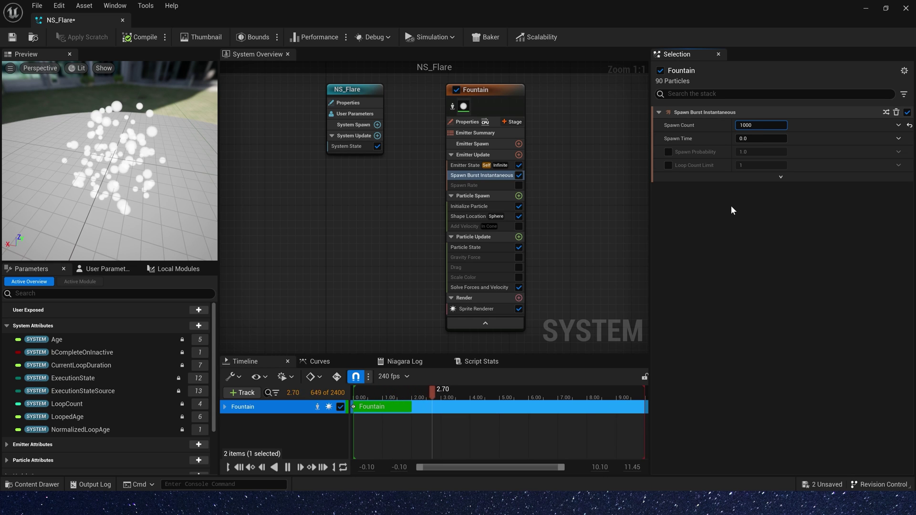
key(Tab)
drag(139, 163, 205, 143)
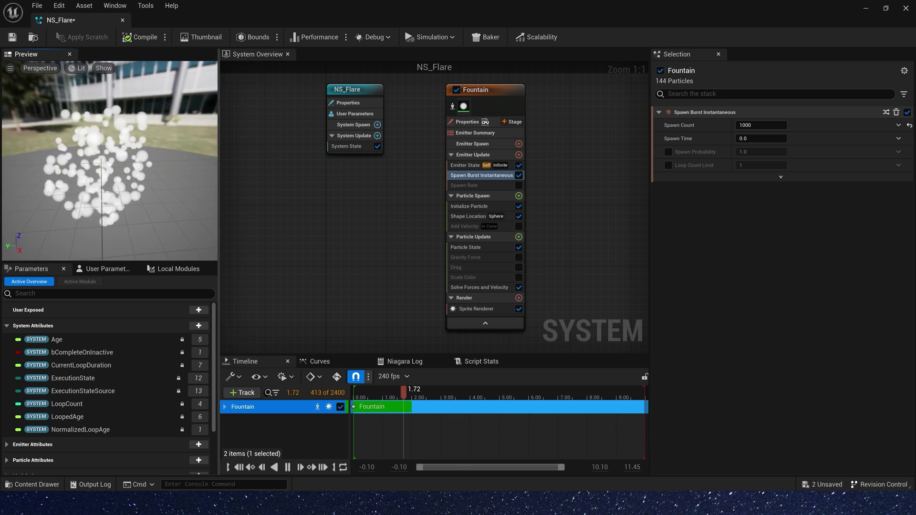
drag(110, 162, 213, 166)
scroll(110, 163, down, 5)
Try the Cylinder, Box / Plane and Ring / Disc primitives for Shape Location, and return the Shape Primitive to Sphere
click(468, 216)
click(760, 149)
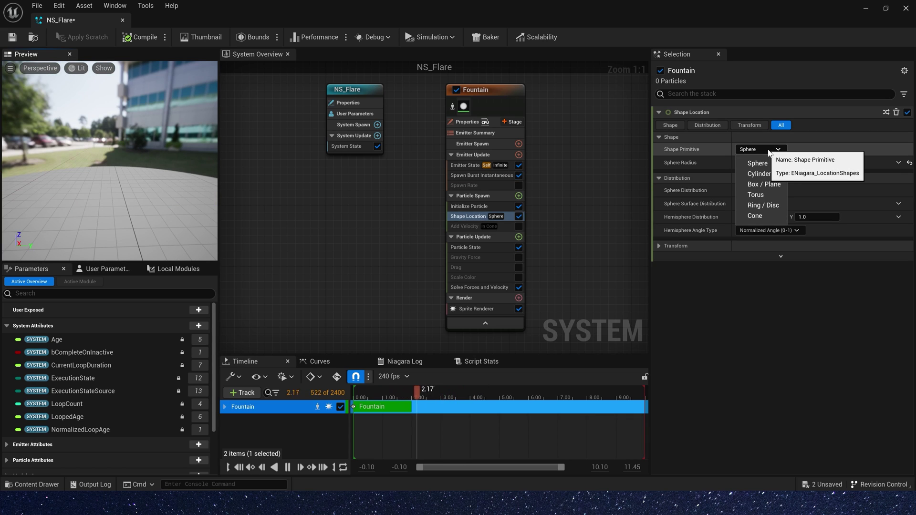
click(762, 177)
click(759, 149)
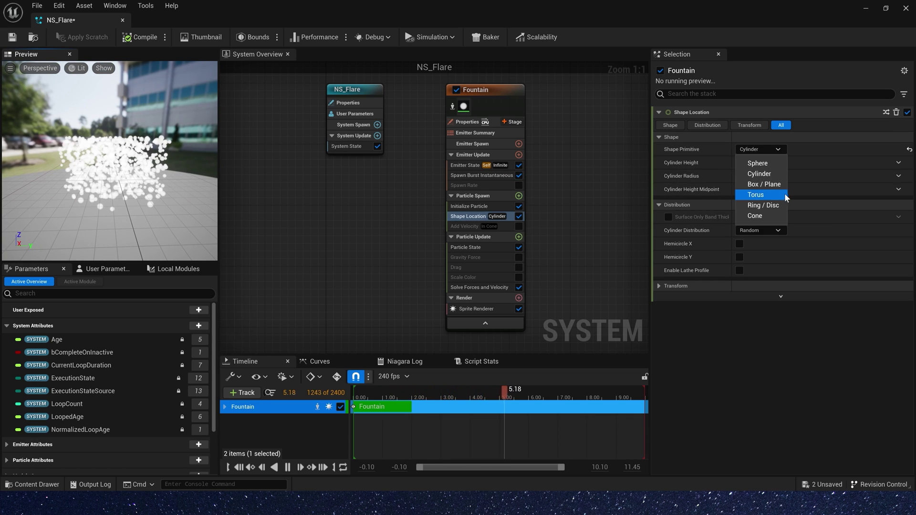
click(768, 187)
click(759, 149)
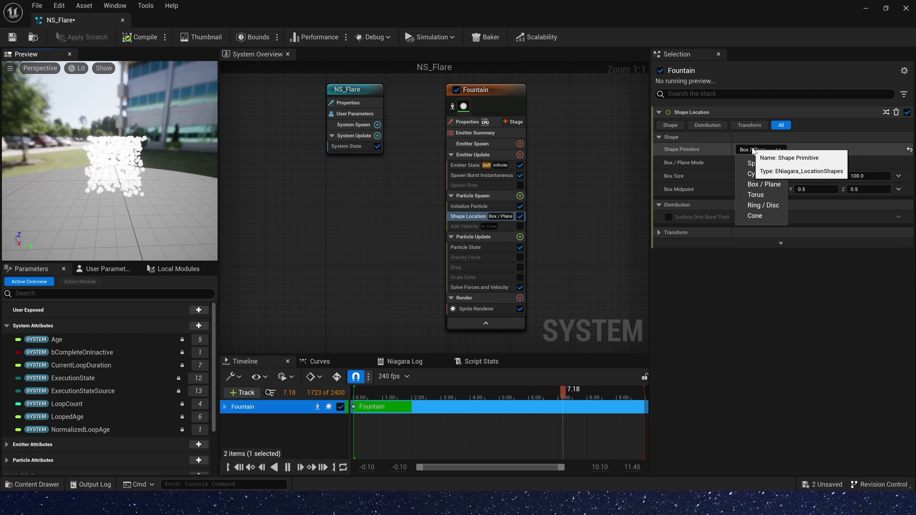
click(763, 206)
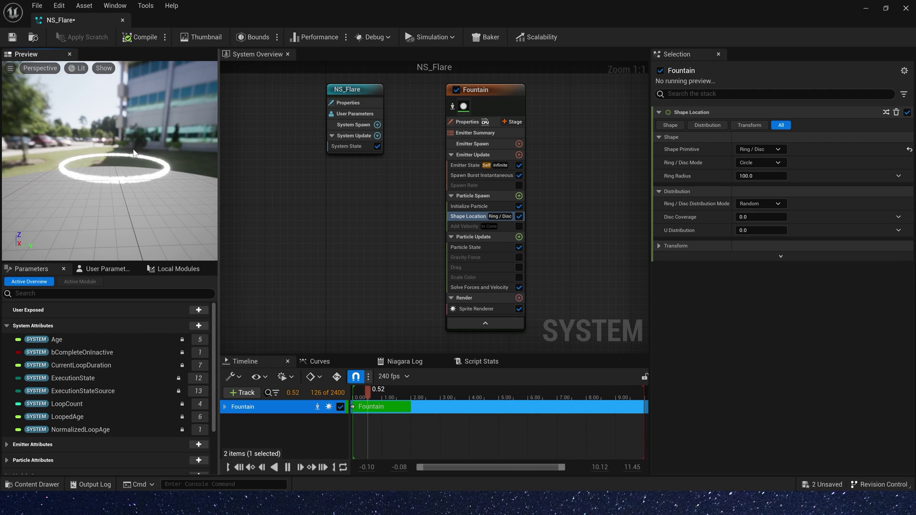
click(759, 149)
click(762, 168)
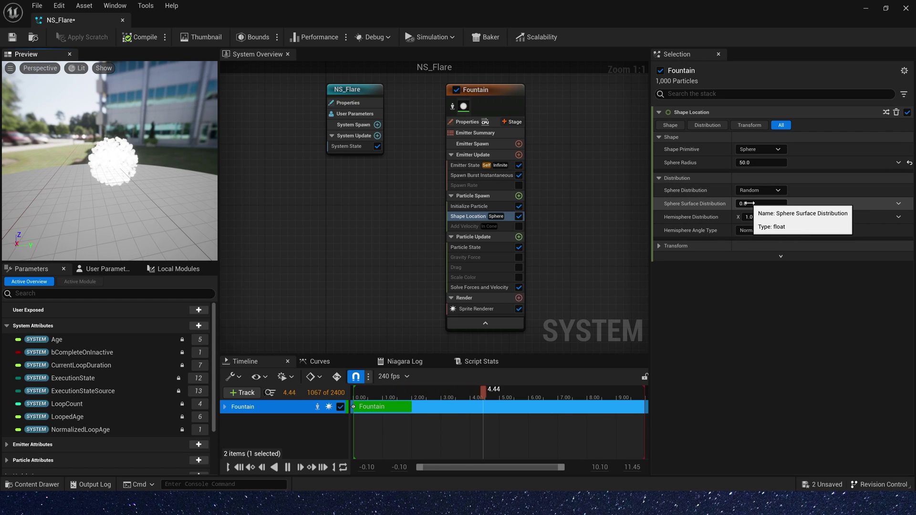
Set the Sphere Surface Distribution to 1.0 and examine the particle distribution in the preview from several angles
click(748, 204)
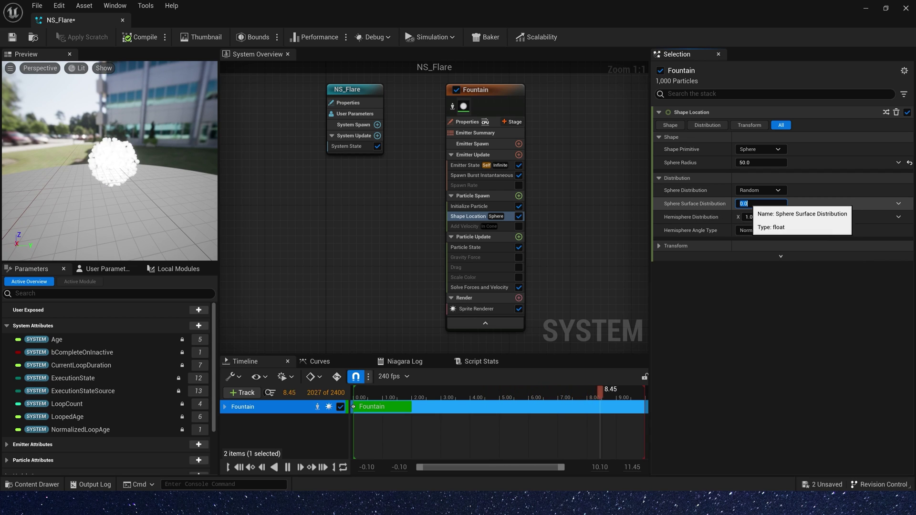
scroll(114, 161, up, 5)
drag(114, 161, 176, 125)
drag(50, 144, 172, 149)
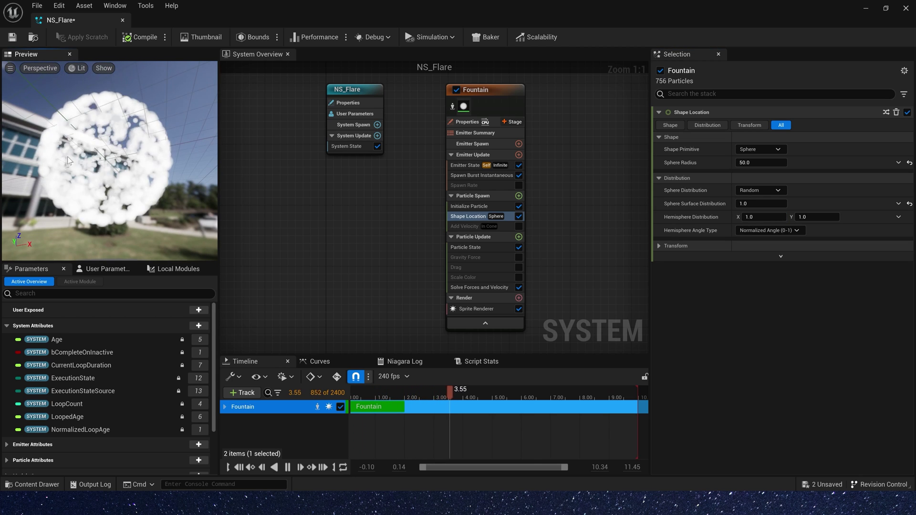
drag(48, 143, 48, 143)
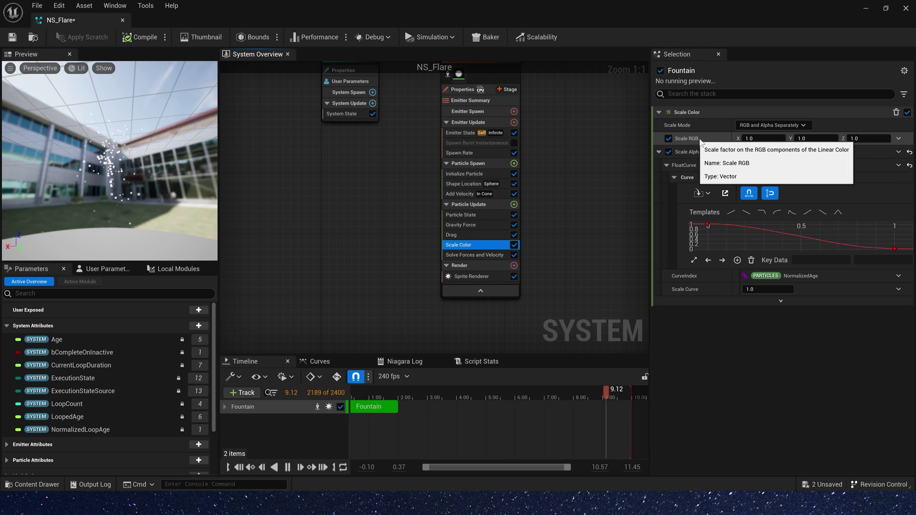
Try a Scale Color RGB factor of 100 in X and then Y, and set Scale RGB to 1.0, 1.0, 100.0
click(763, 138)
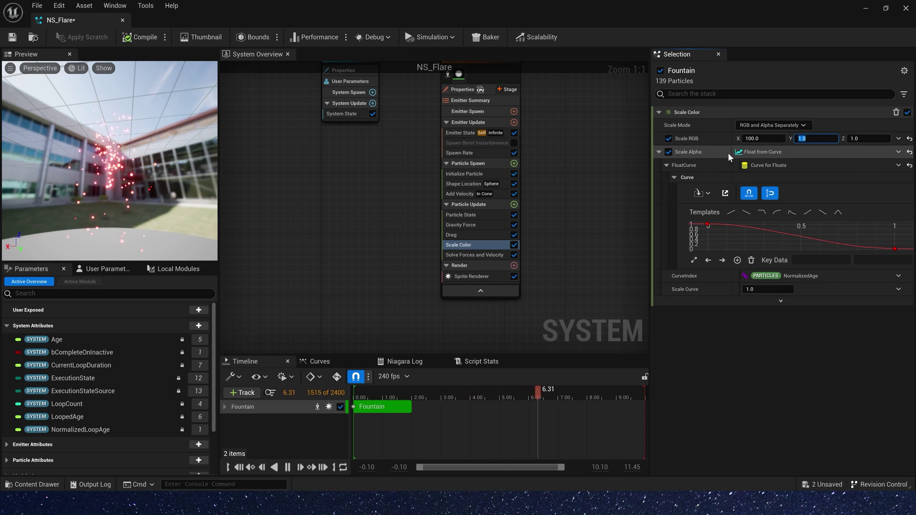
click(758, 139)
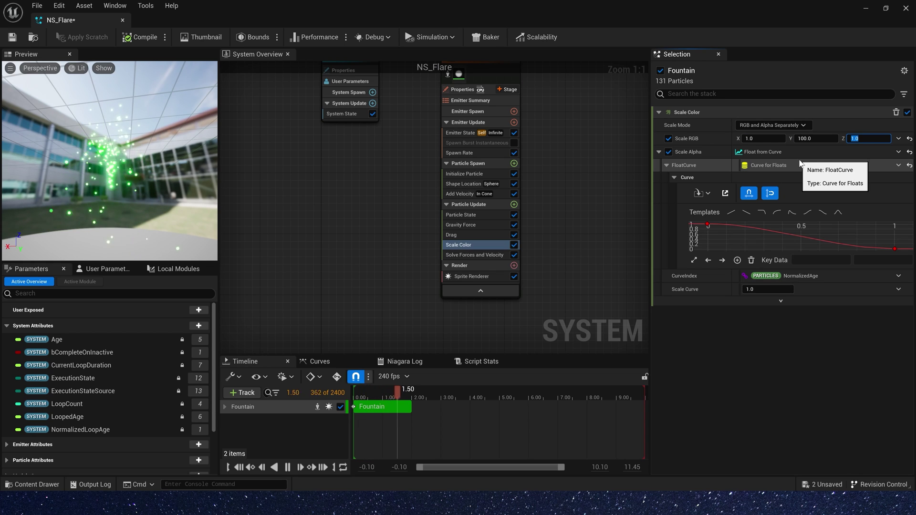
key(shift+Tab)
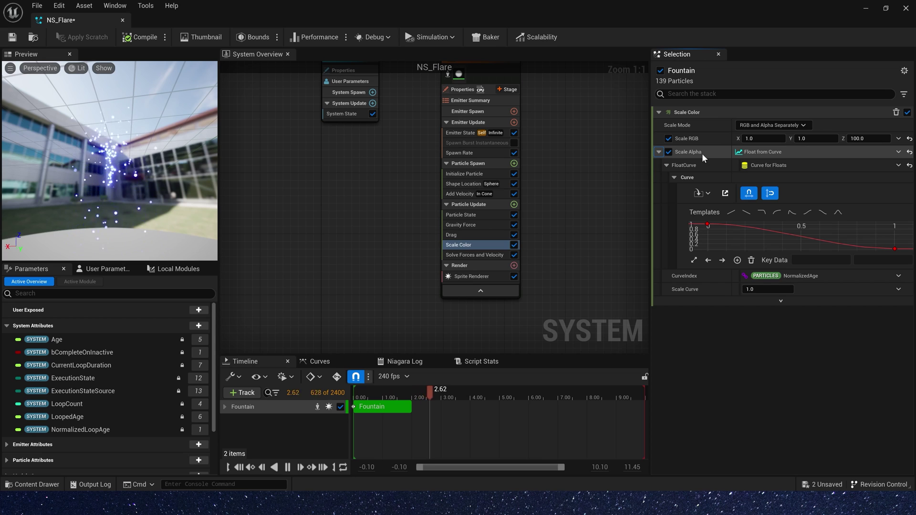
Save the Niagara system and place NS_Flare in the level at about X 650, Y 870, Z 0
click(465, 153)
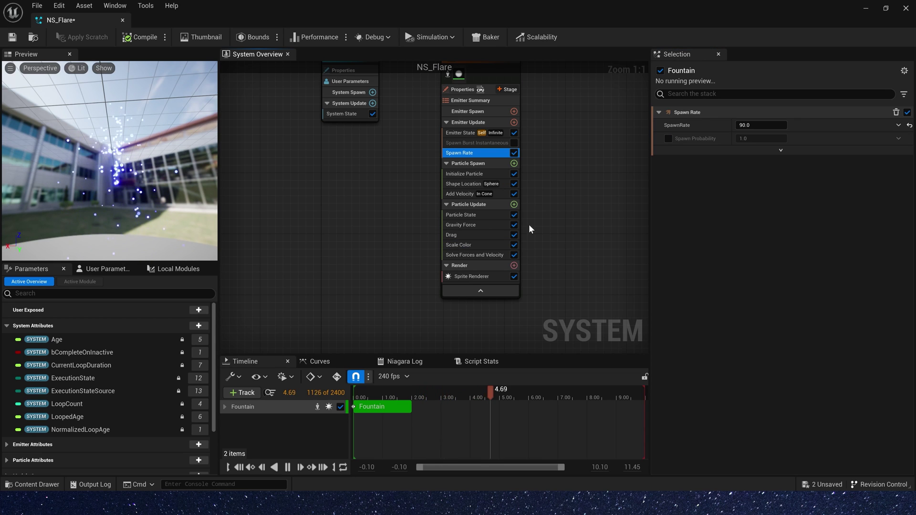
click(13, 38)
click(868, 8)
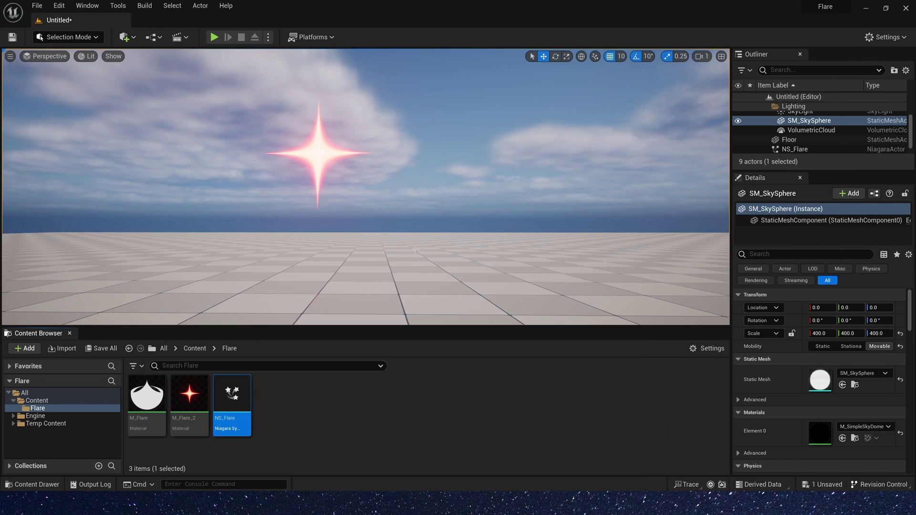
drag(236, 395, 432, 285)
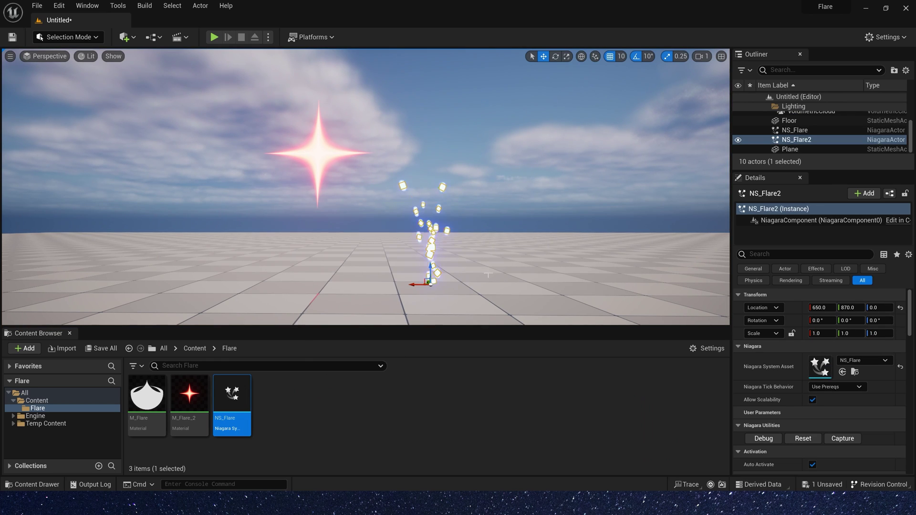
Assign the M_Flare_2 material to the Fountain emitter's Sprite Renderer in NS_Flare
click(490, 271)
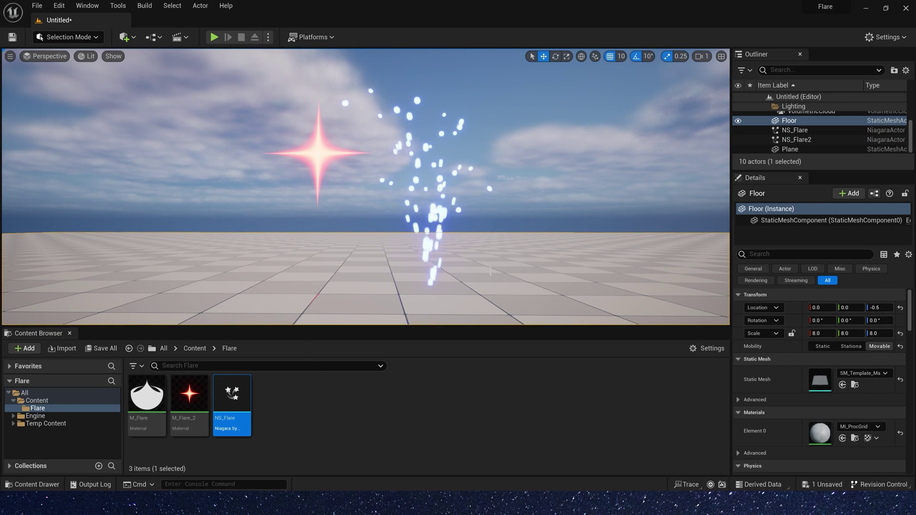
click(427, 285)
mouse_move(430, 271)
mouse_down()
mouse_move(433, 258)
mouse_move(424, 258)
mouse_up()
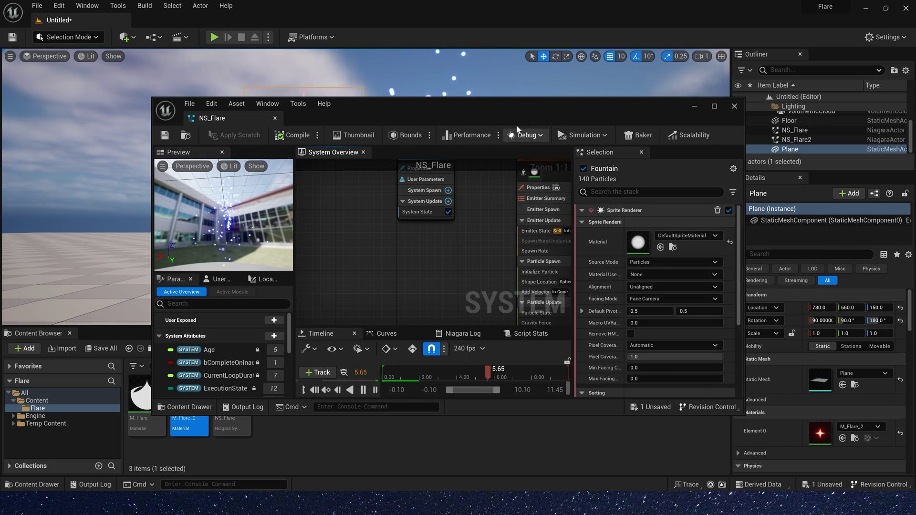
drag(500, 107, 470, 218)
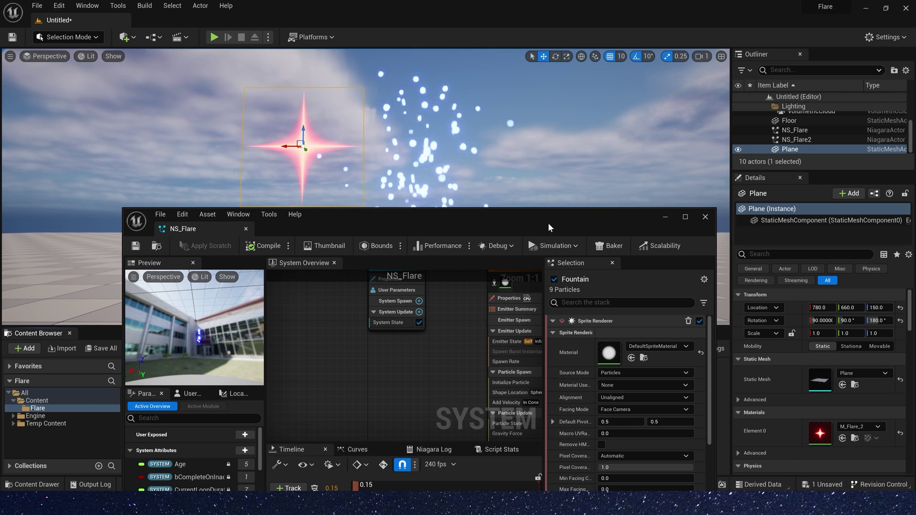
drag(548, 223, 614, 76)
drag(189, 395, 670, 203)
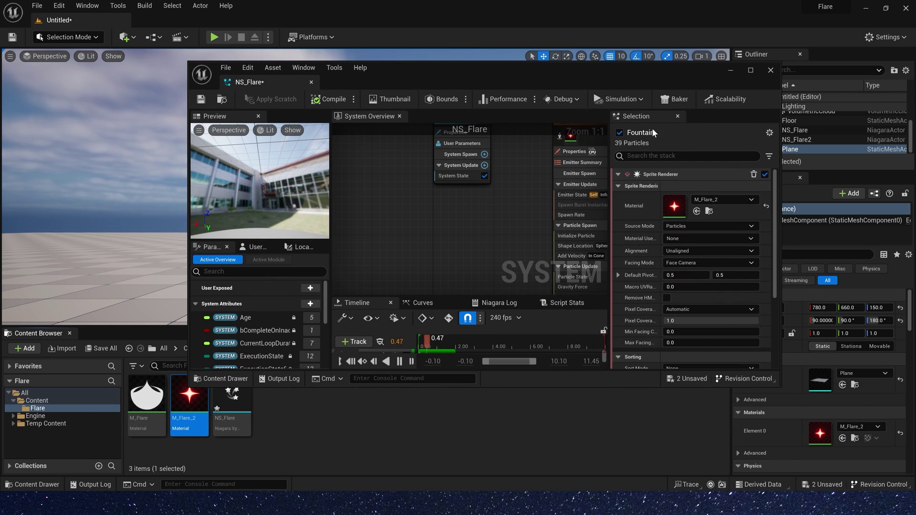
double_click(633, 75)
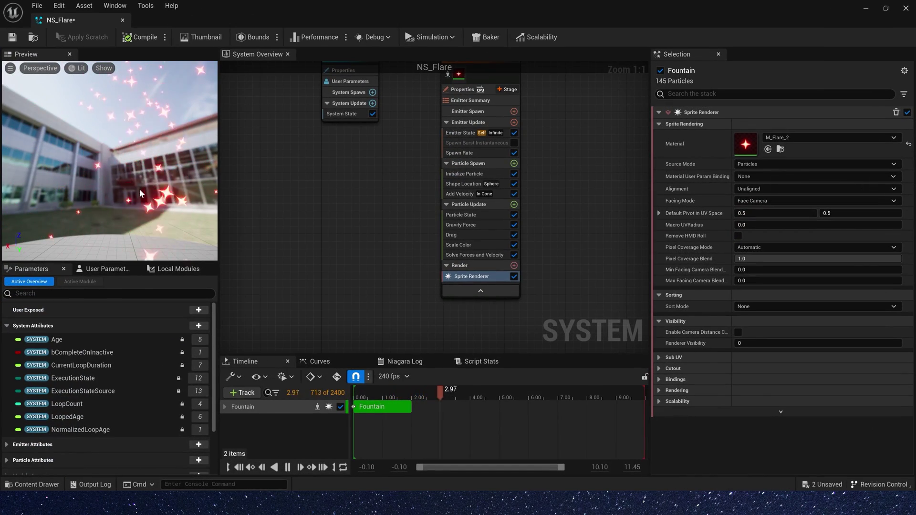
Examine the flare particles up close in the level viewport, and return to the NS_Flare editor
drag(458, 7, 422, 269)
right_drag(491, 179, 513, 186)
key(w)
click(491, 178)
scroll(491, 178, up, 3)
double_click(423, 273)
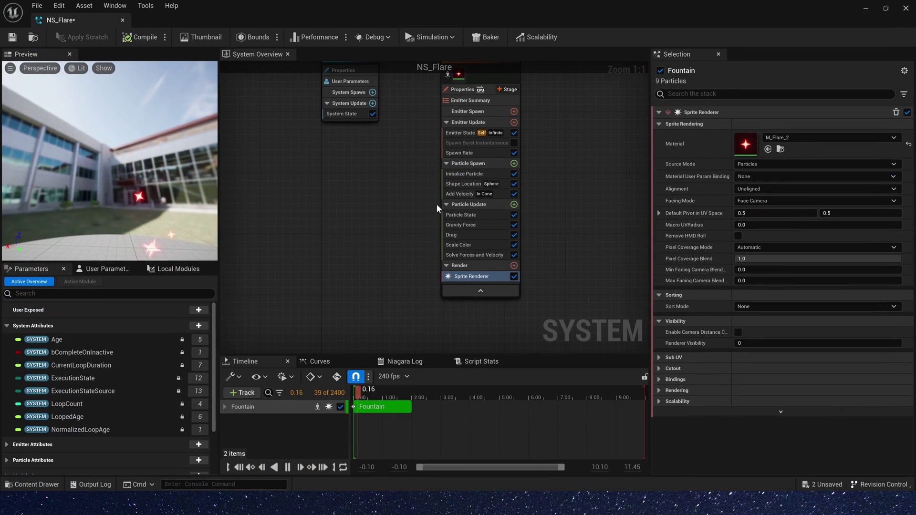
Open the M_Flare_2 material and add a Particle Color node to its graph
double_click(746, 144)
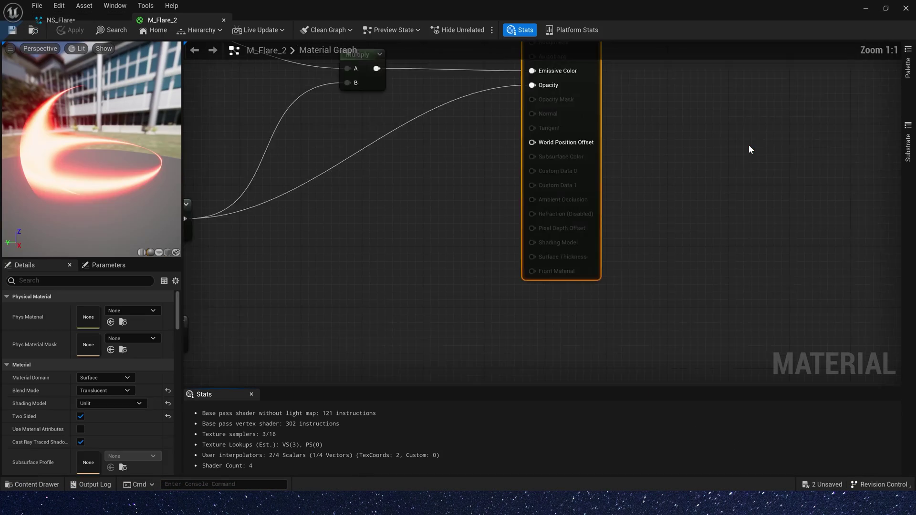
scroll(574, 258, down, 1)
right_click(495, 129)
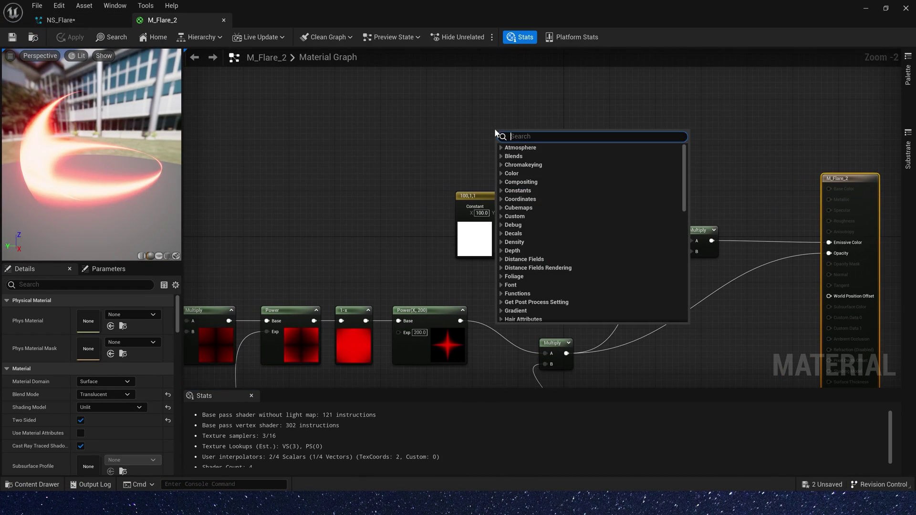
text(par)
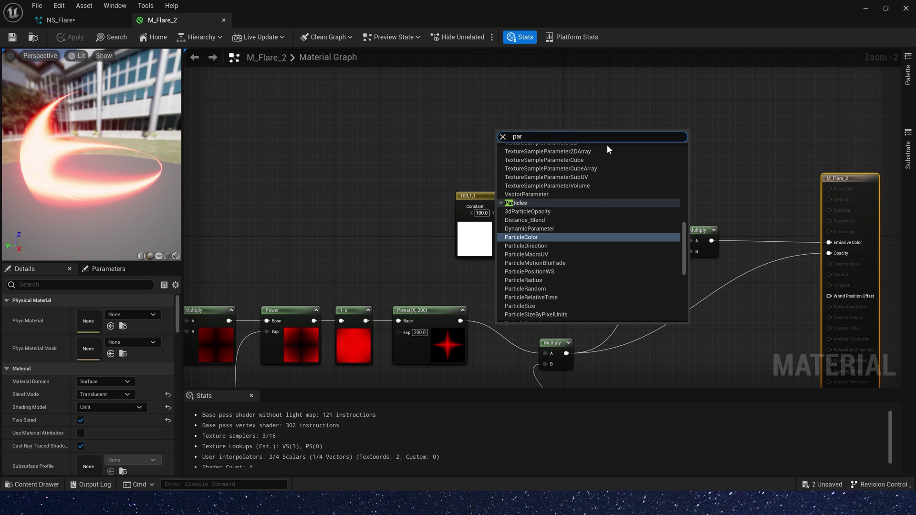
click(527, 242)
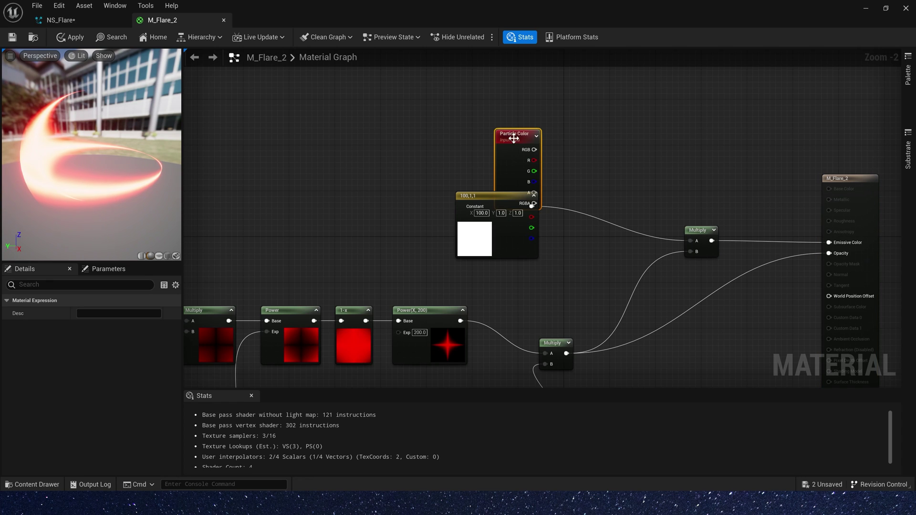
Connect Particle Color RGB to input A of the Multiply feeding Emissive Color, and delete the 100,1,1 constant node
scroll(533, 196, up, 1)
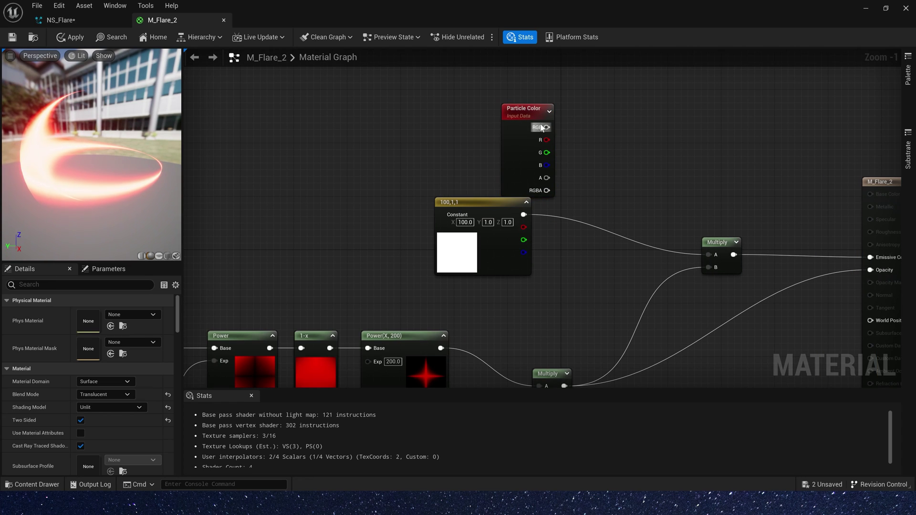
drag(547, 127, 709, 254)
drag(488, 250, 453, 258)
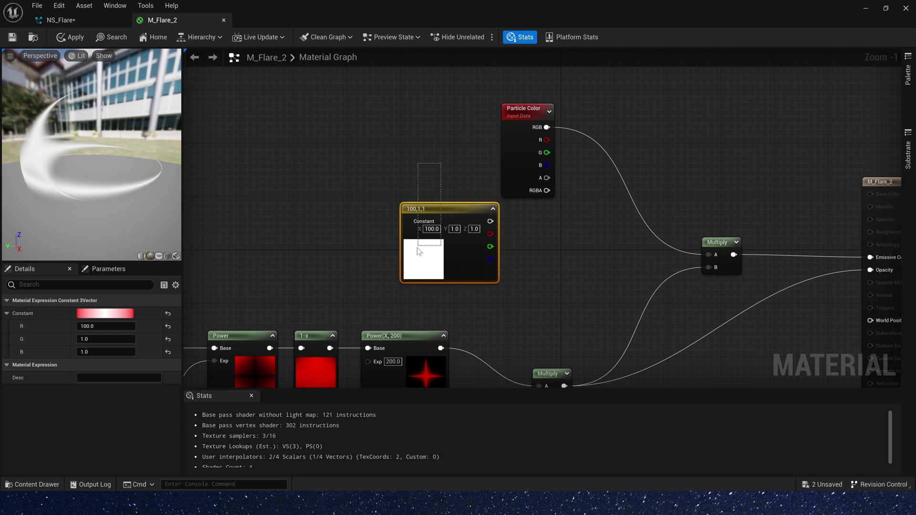
key(Delete)
click(509, 178)
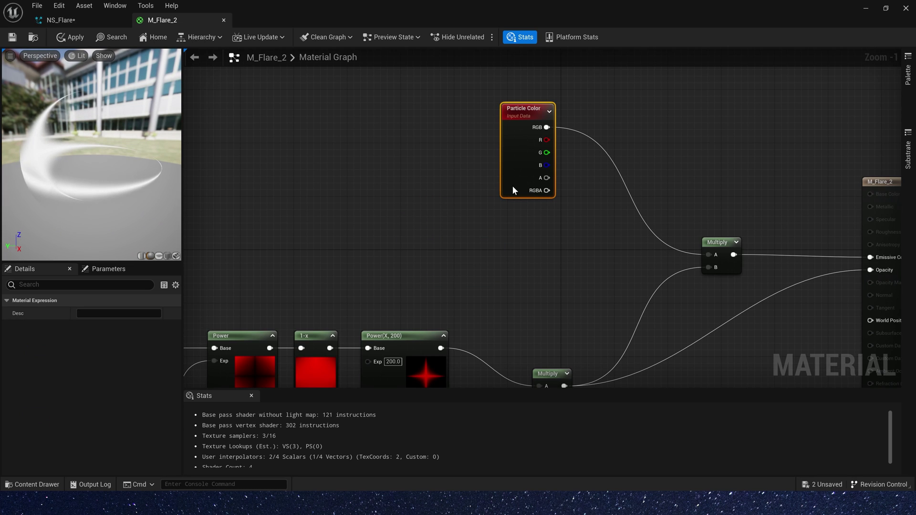
Switch the material preview mesh to a plane and orbit it to face the flare shape
right_drag(555, 259, 507, 173)
scroll(507, 174, down, 1)
right_drag(459, 211, 452, 246)
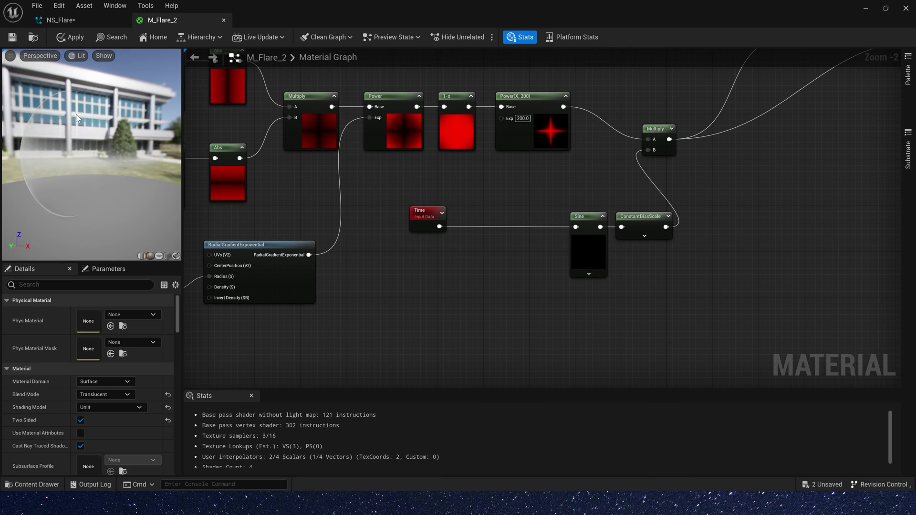
drag(95, 136, 143, 136)
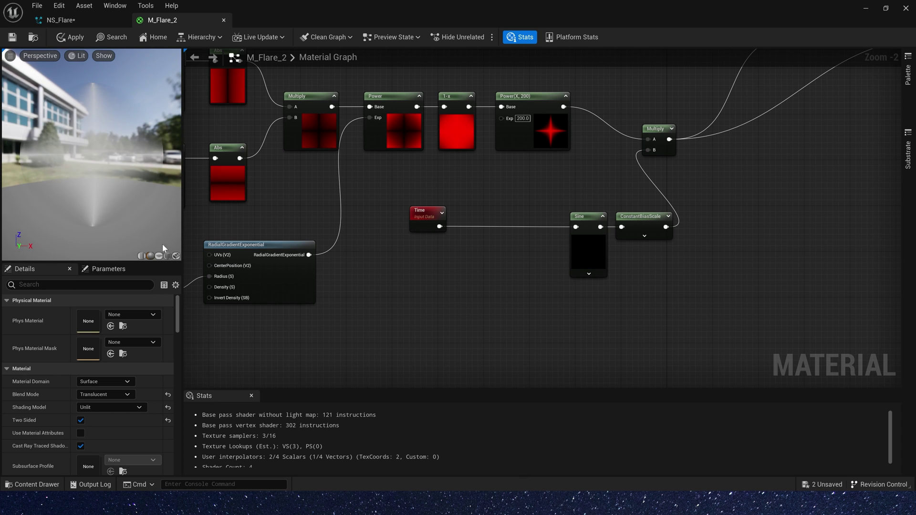
click(159, 256)
mouse_move(105, 179)
mouse_down()
mouse_move(43, 171)
mouse_move(96, 167)
mouse_up()
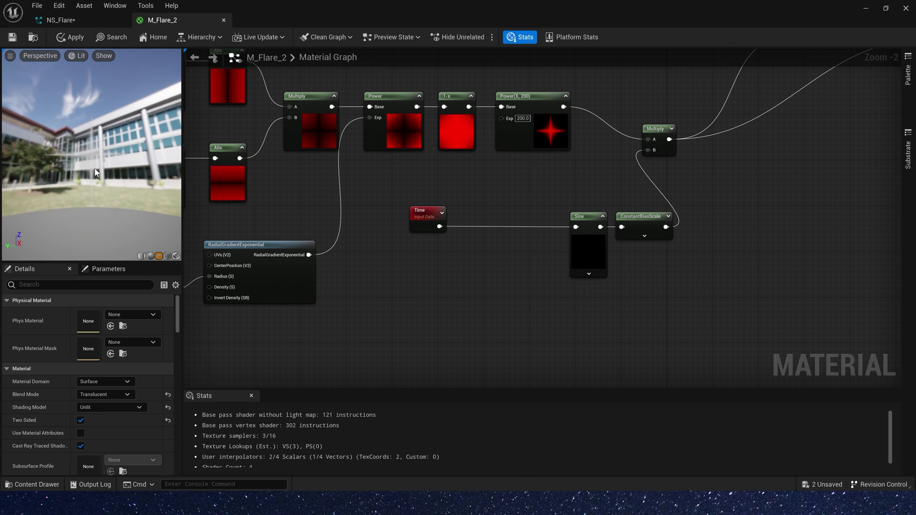
Add a Dynamic Parameter node and place it just below the Time node
right_click(446, 299)
text(dy)
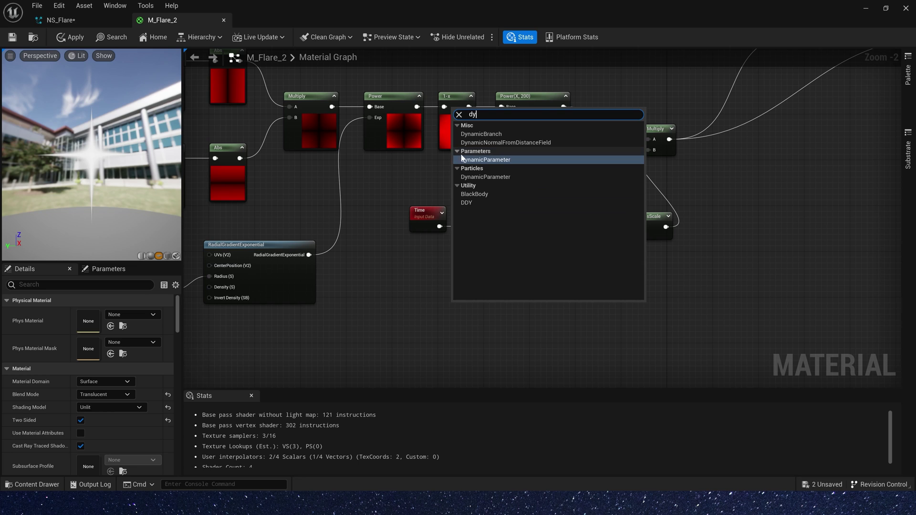
click(485, 159)
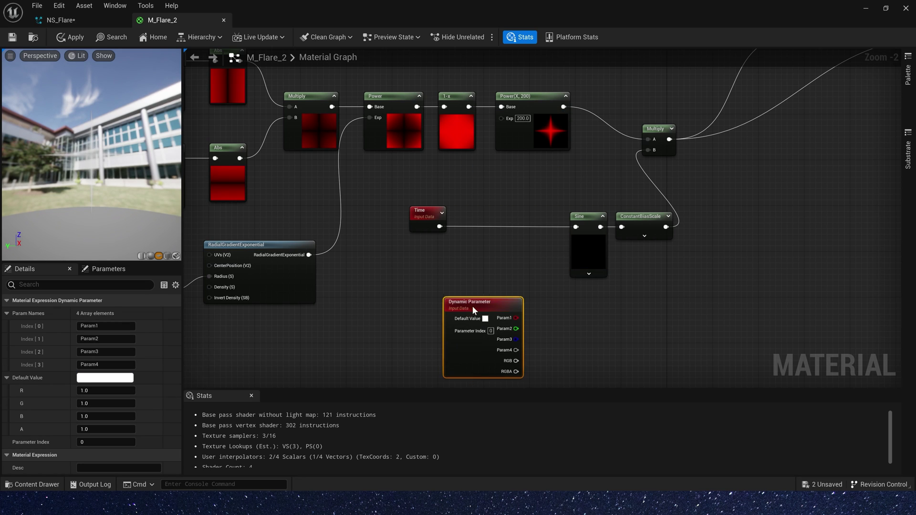
drag(473, 305, 406, 264)
scroll(494, 258, up, 2)
right_drag(494, 258, 501, 216)
drag(420, 196, 410, 172)
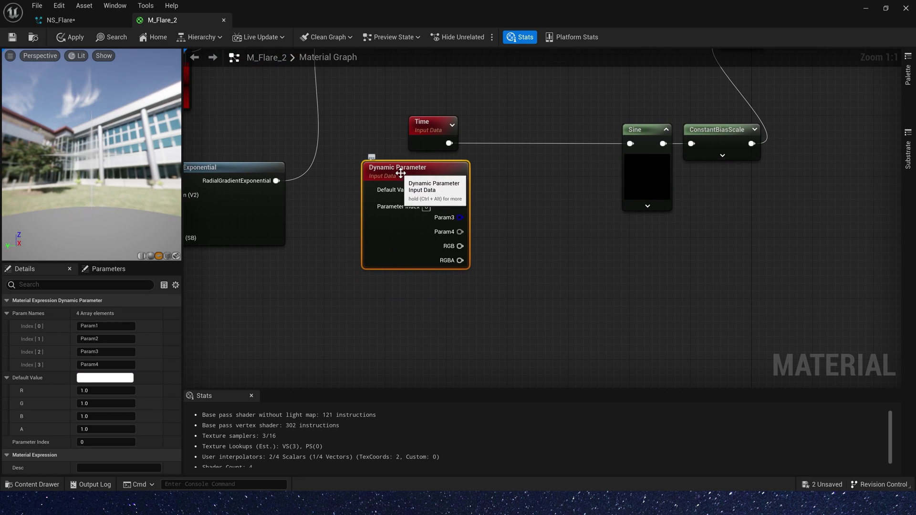
right_click(501, 225)
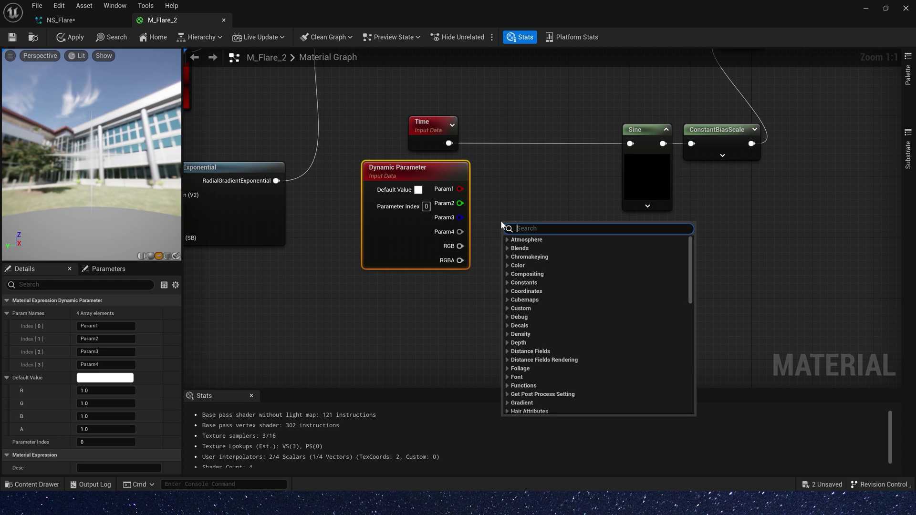
text(dy)
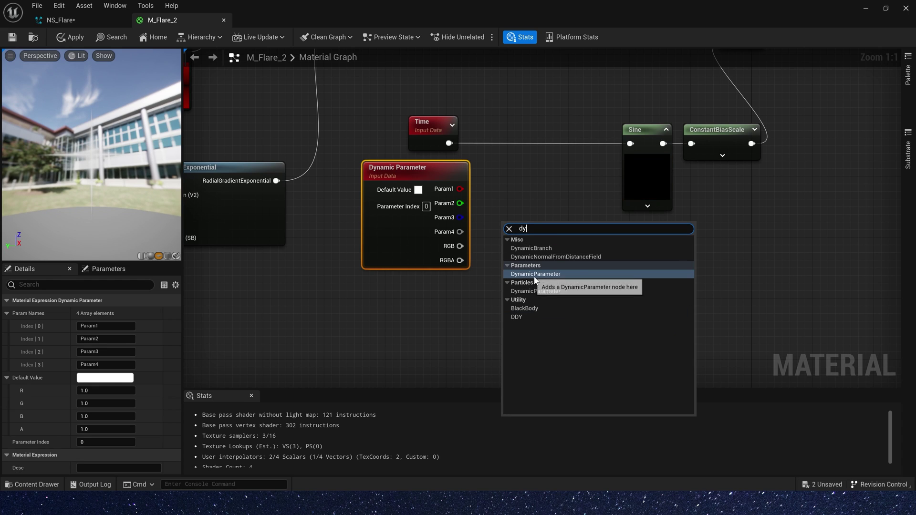
click(494, 183)
click(493, 184)
Combine Time and the Dynamic Parameter's Param1 in an Add node, and rename Param1 to Random
drag(432, 168, 401, 183)
click(484, 137)
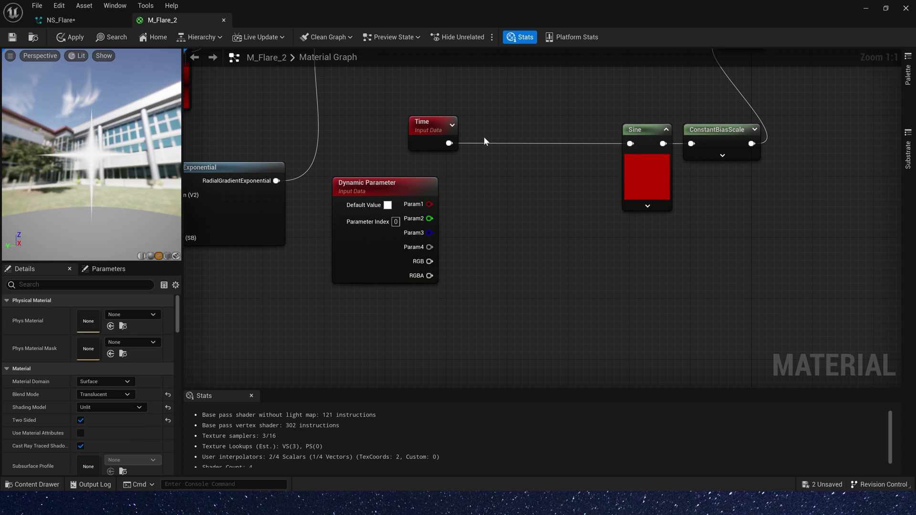
key(a)
click(495, 134)
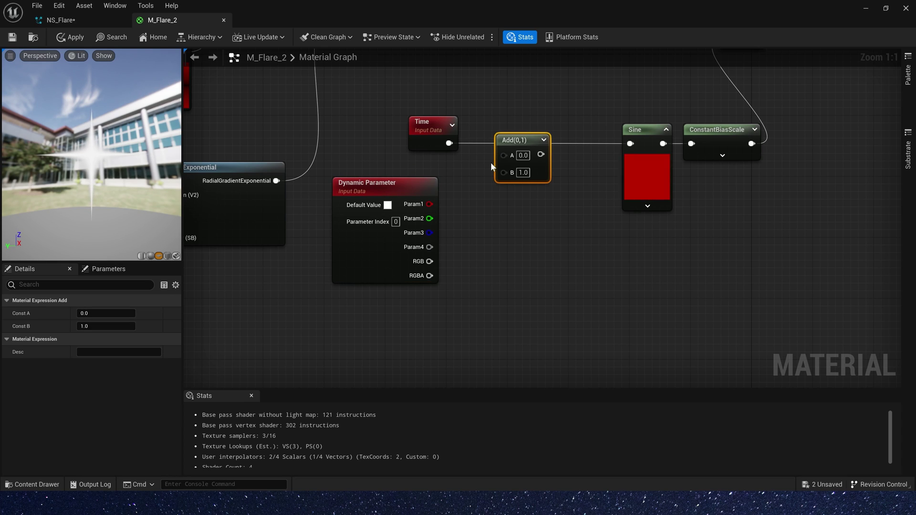
drag(450, 143, 429, 205)
drag(508, 139, 511, 129)
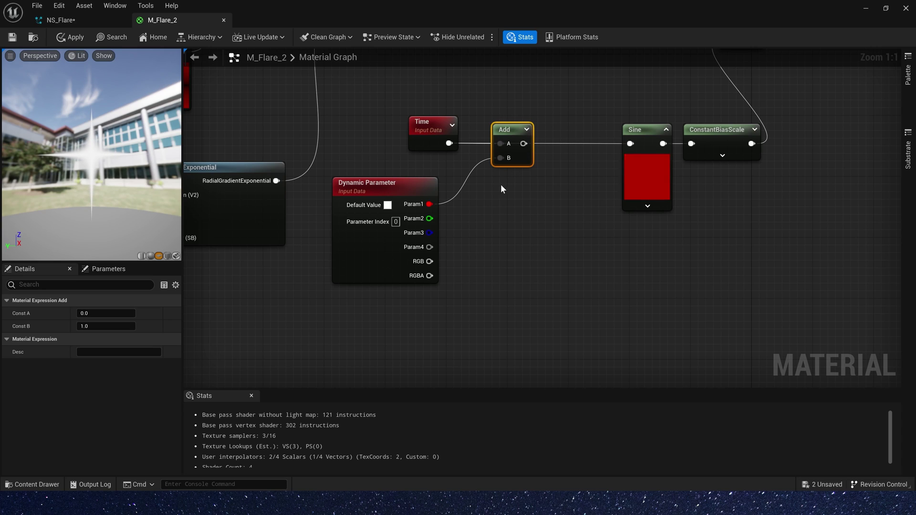
click(375, 189)
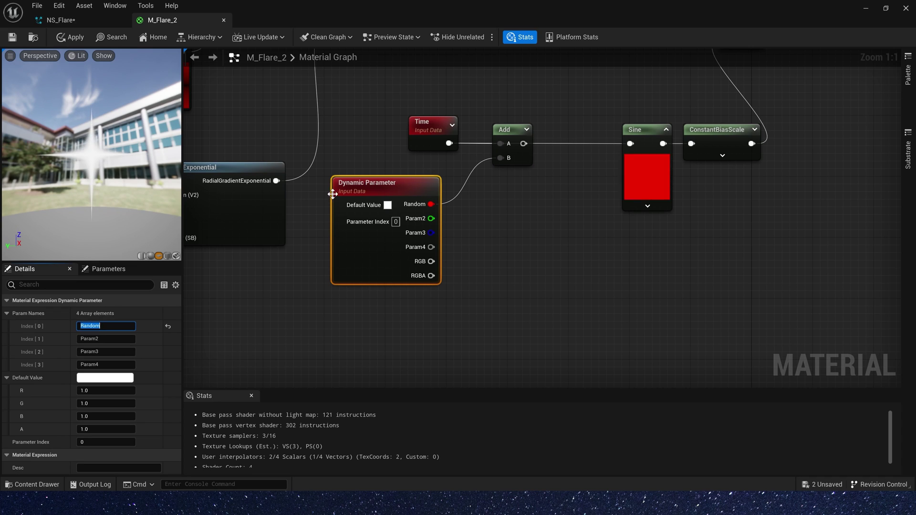
click(537, 199)
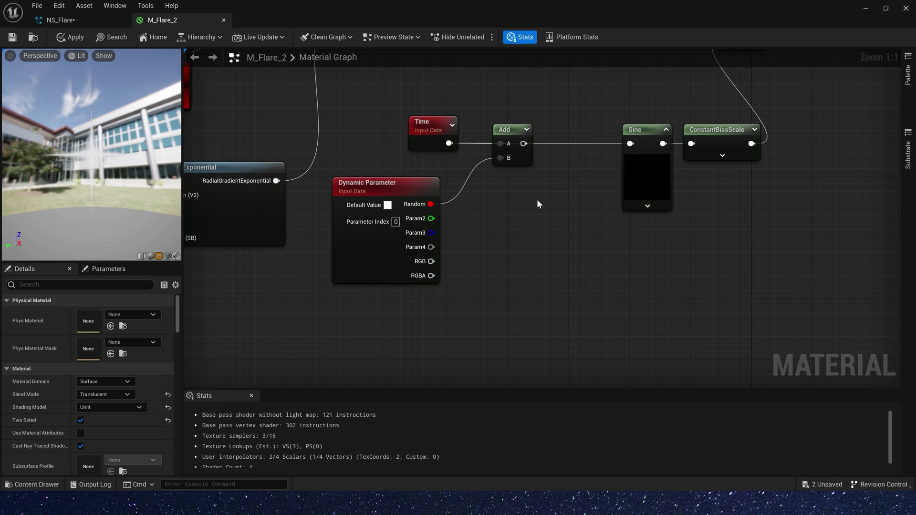
Insert a Multiply node between Add and Sine, with the Dynamic Parameter's Param2 connected to input B
click(559, 135)
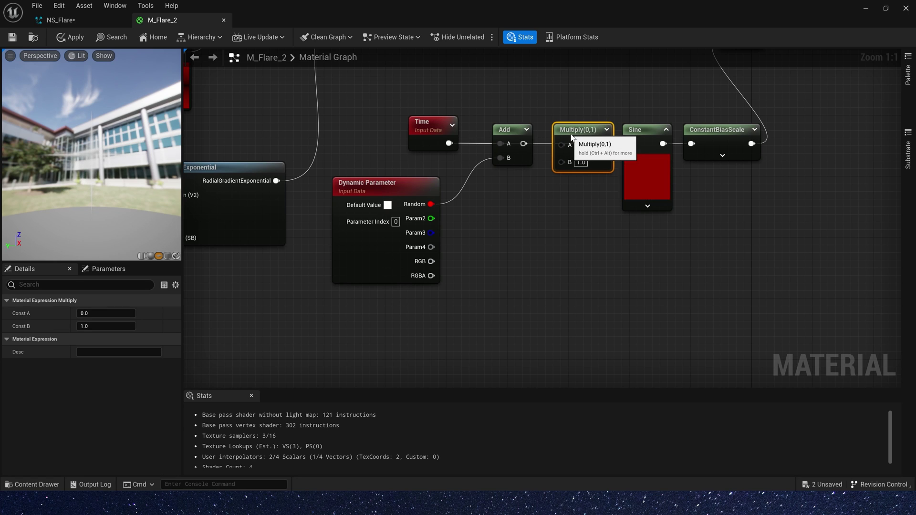
right_drag(568, 94, 526, 146)
click(526, 147)
drag(482, 195, 520, 195)
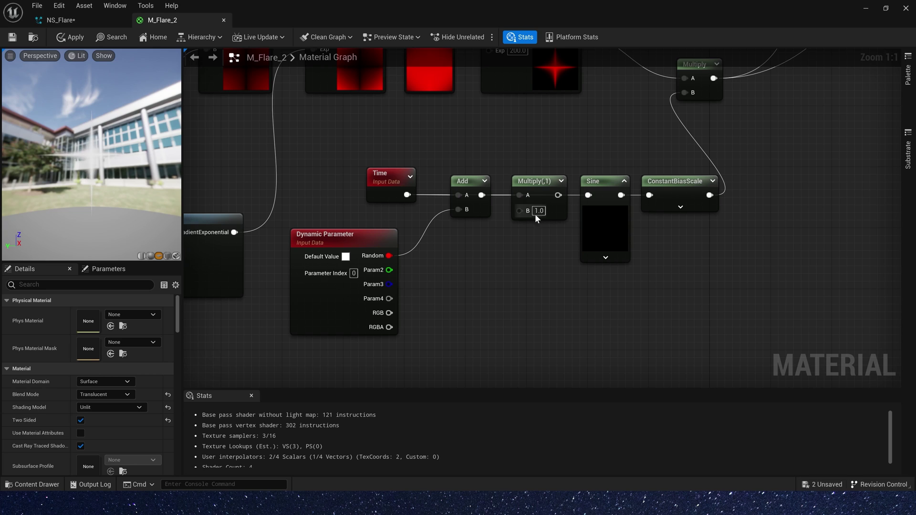
click(539, 187)
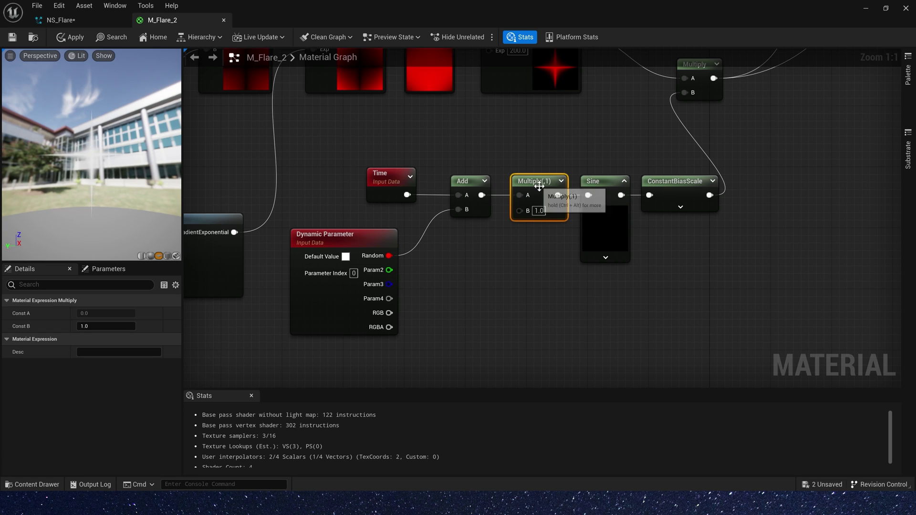
drag(390, 270, 531, 208)
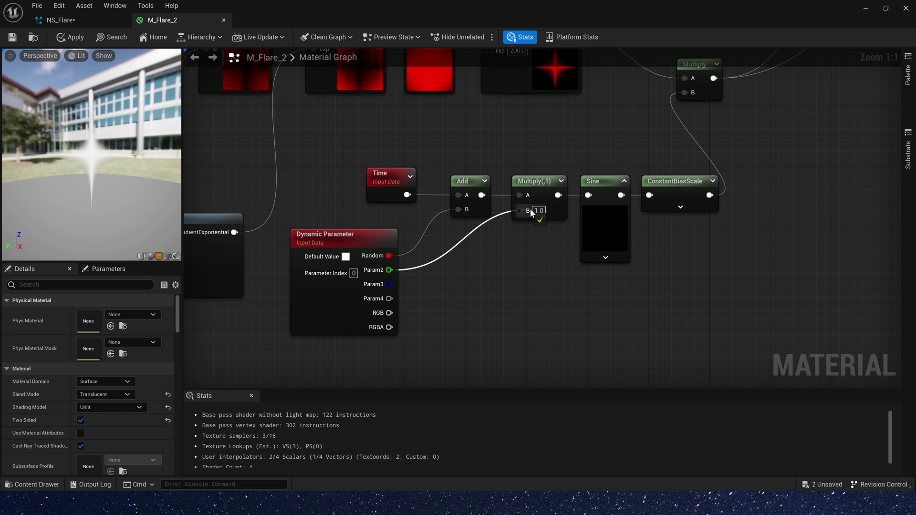
Rename the Dynamic Parameter's Param2 to Flash and save the M_Flare_2 material
click(375, 263)
click(109, 339)
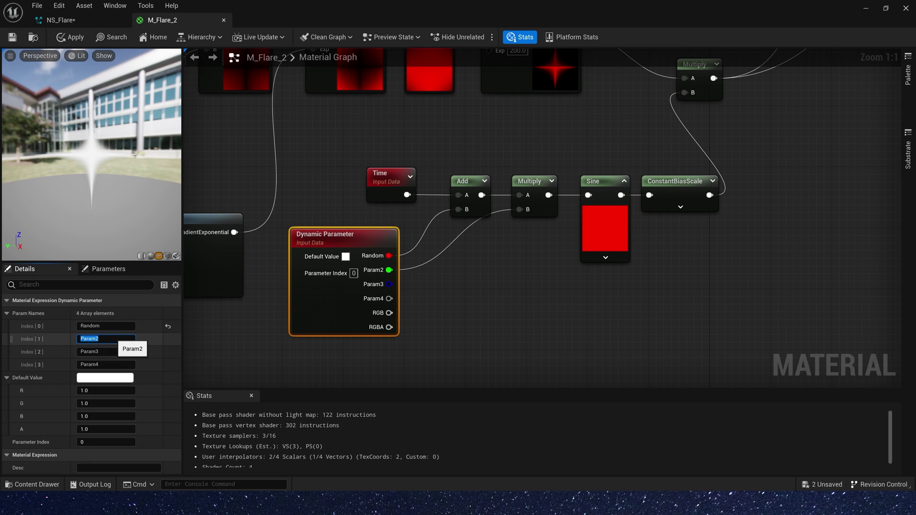
text(Flash)
key(Return)
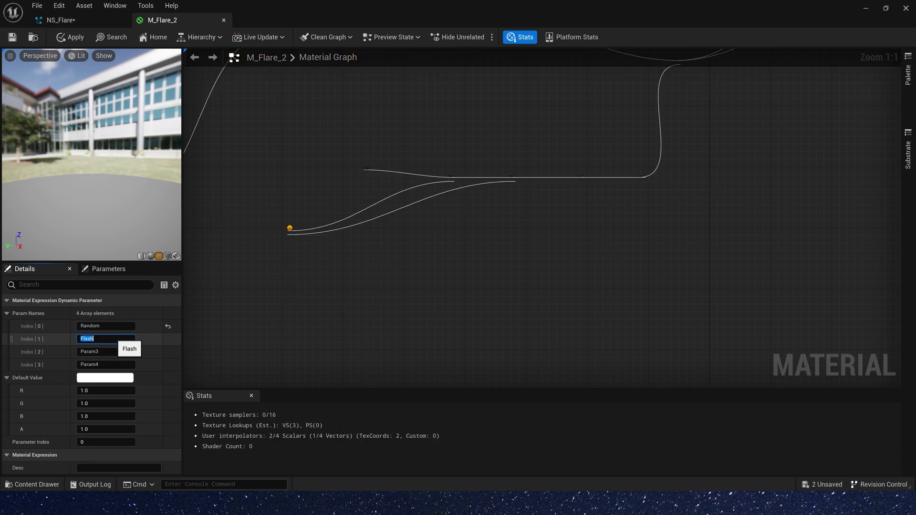
click(199, 178)
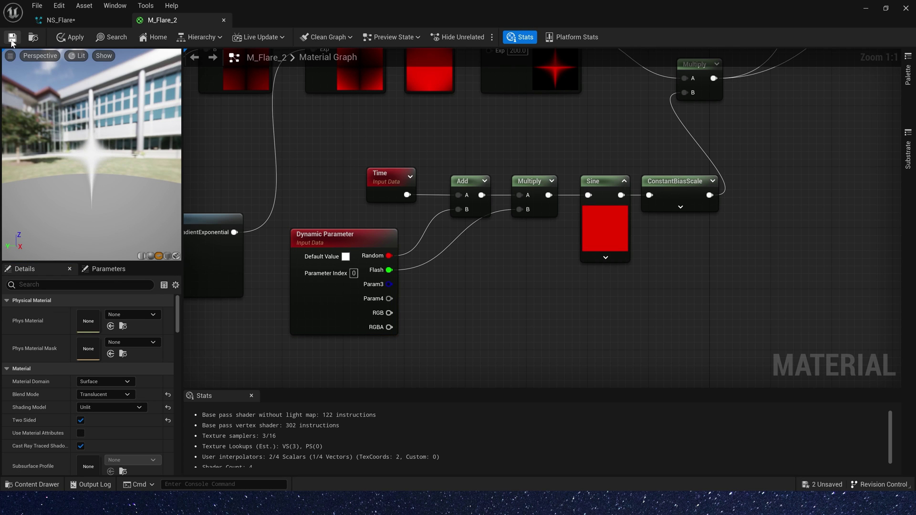
Set the Color Mode of NS_Flare's Initialize Particle module to Random Range
click(65, 24)
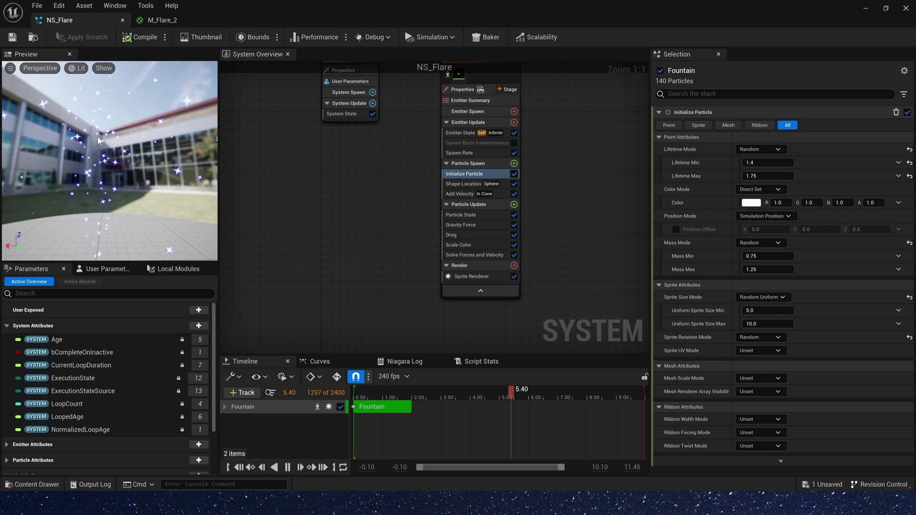
click(761, 190)
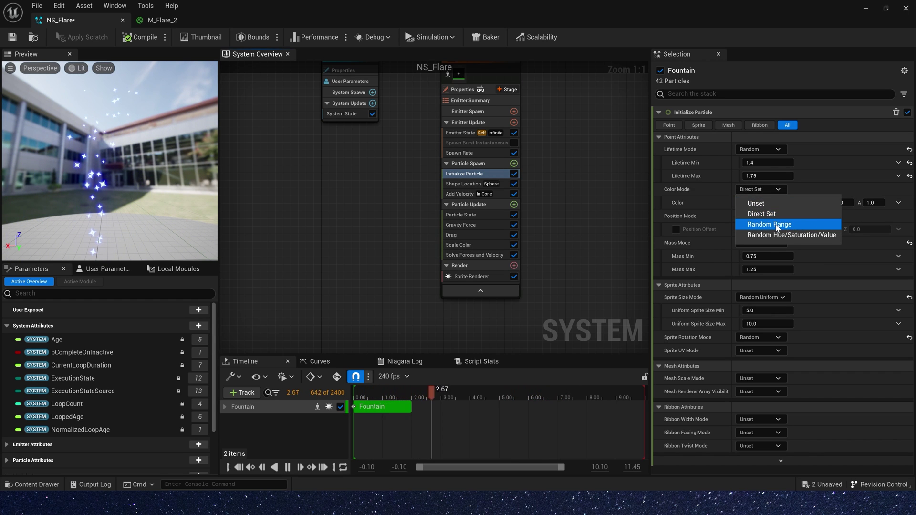
click(777, 225)
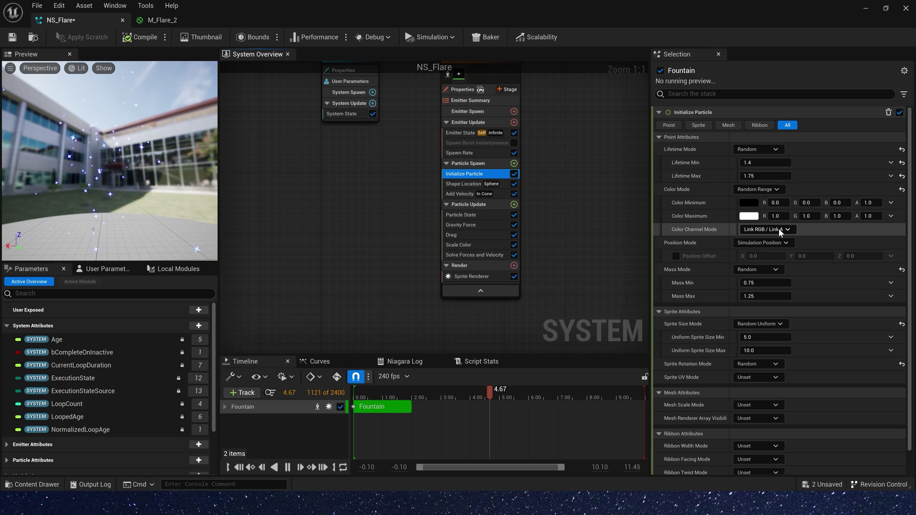
Set the Initialize Particle module's Color Channel Mode to Random Individual Channels
click(773, 230)
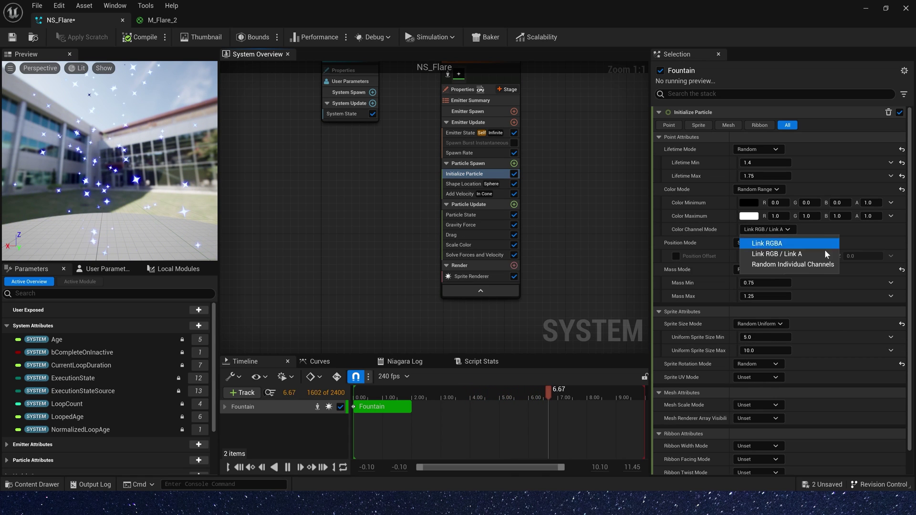
click(708, 231)
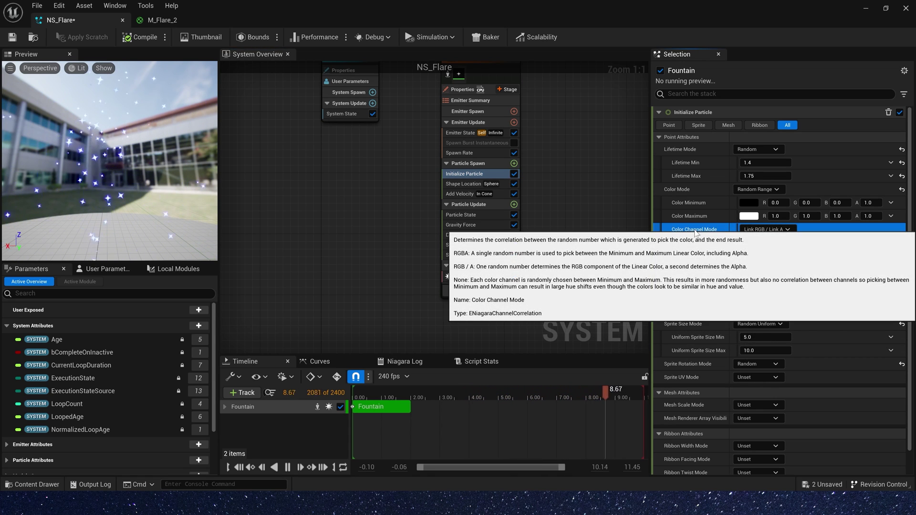
click(762, 230)
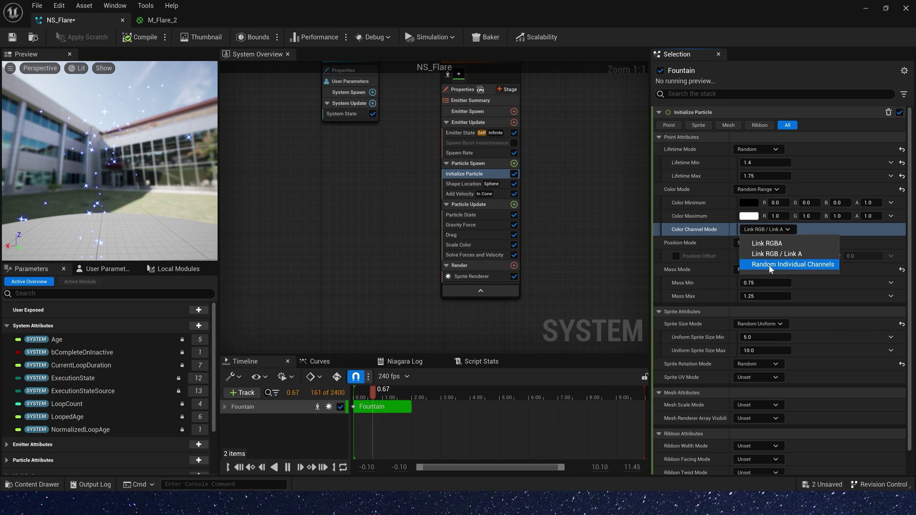
click(770, 265)
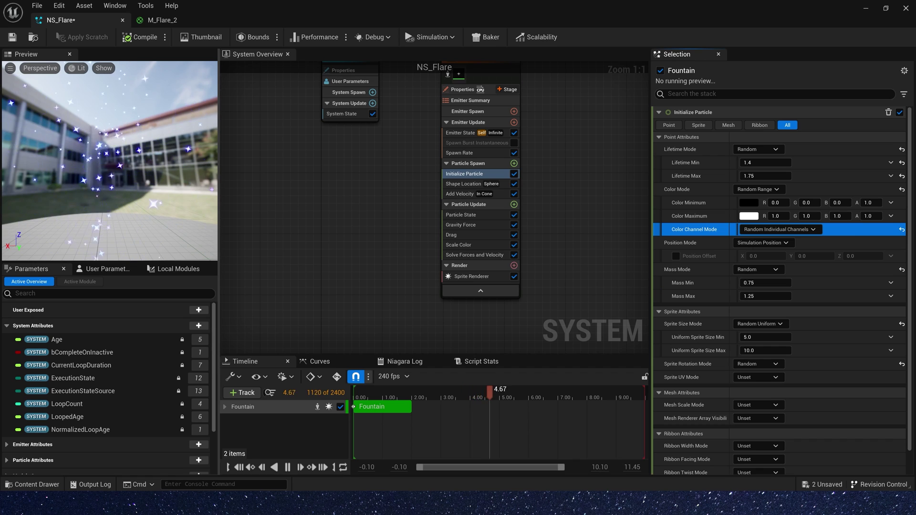
drag(176, 159, 162, 158)
Set the X and Y of Scale RGB in the Scale Color module to 100 and save NS_Flare
click(470, 247)
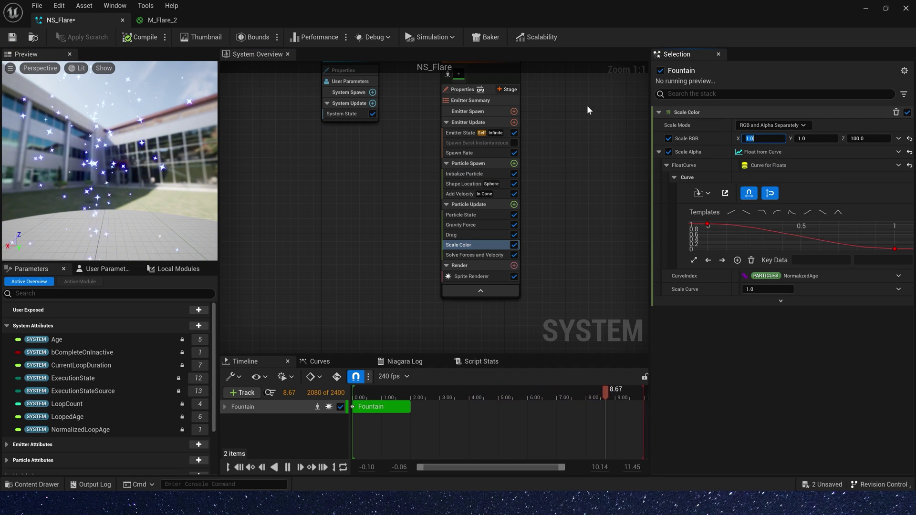
text(100)
key(Tab)
text(100)
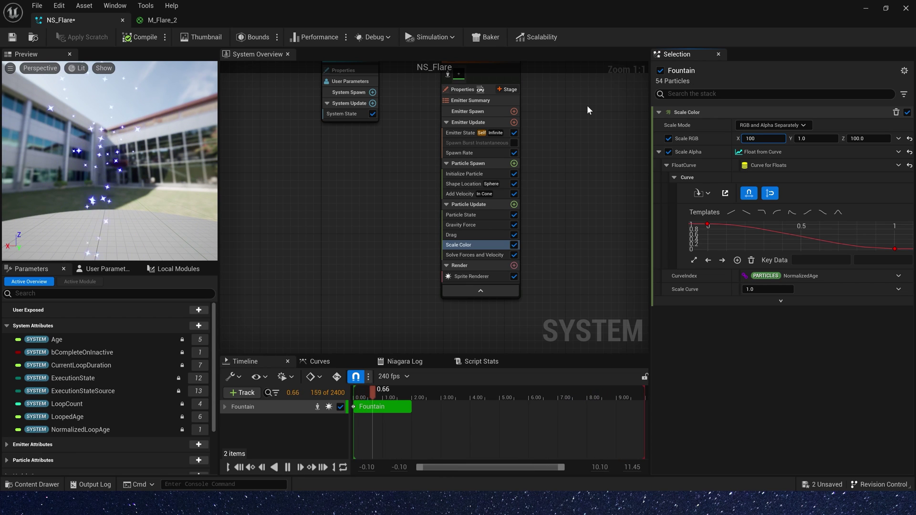
key(Tab)
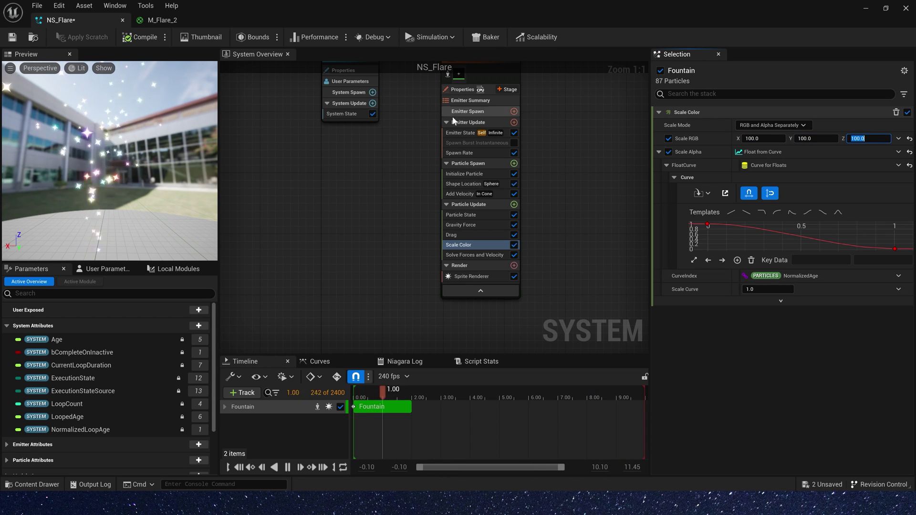
key(ctrl+s)
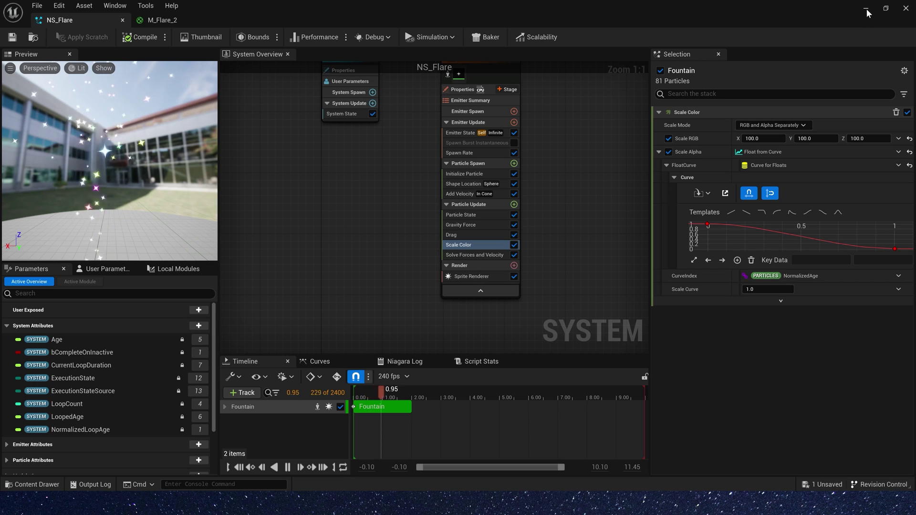
click(867, 12)
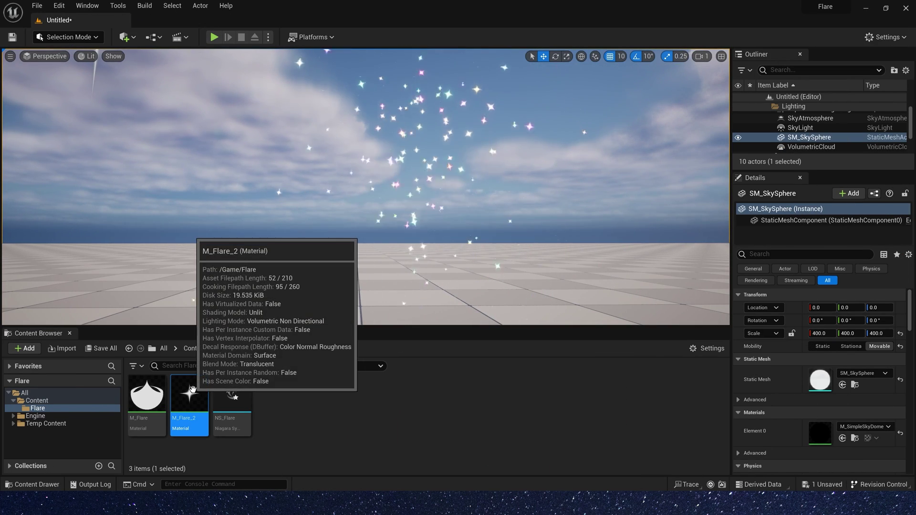
Add a Dynamic Material Parameters module to the Particle Spawn group of NS_Flare
double_click(232, 394)
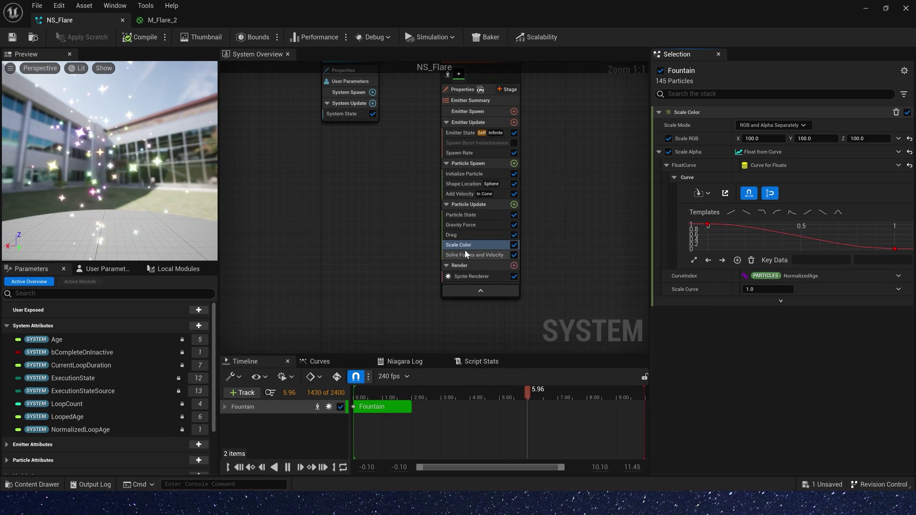
click(514, 164)
text(dy)
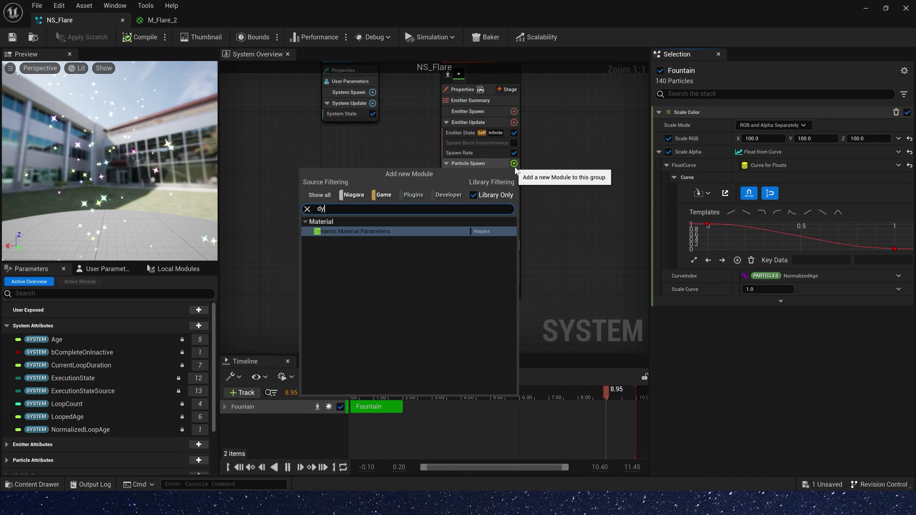
click(357, 232)
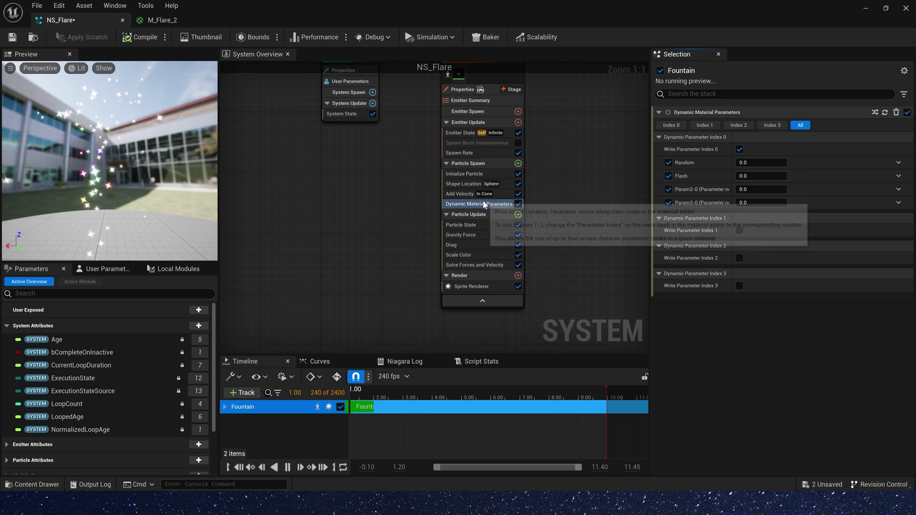
Drive the Random parameter of Dynamic Material Parameters with a Random Range Float
click(898, 163)
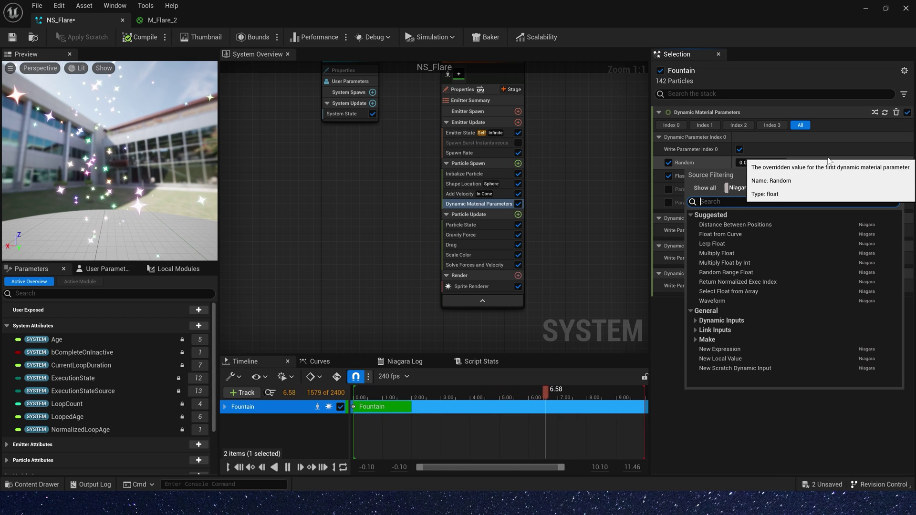
text(rand)
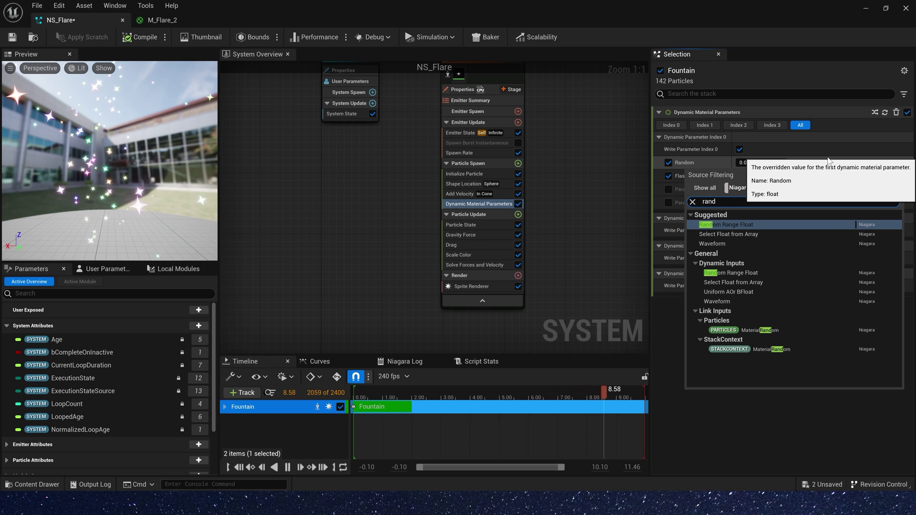
click(753, 223)
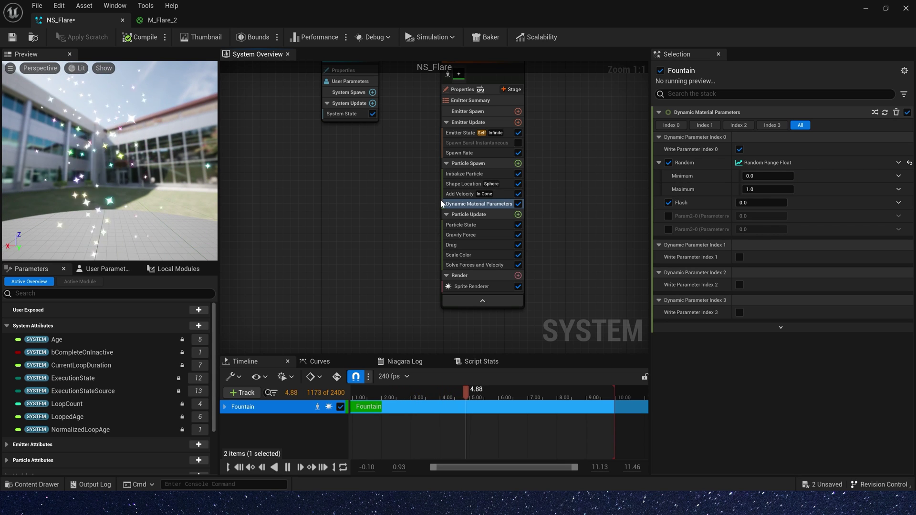
Disable the Gravity Force, Drag and Add Velocity modules of the Fountain emitter
click(518, 234)
click(518, 245)
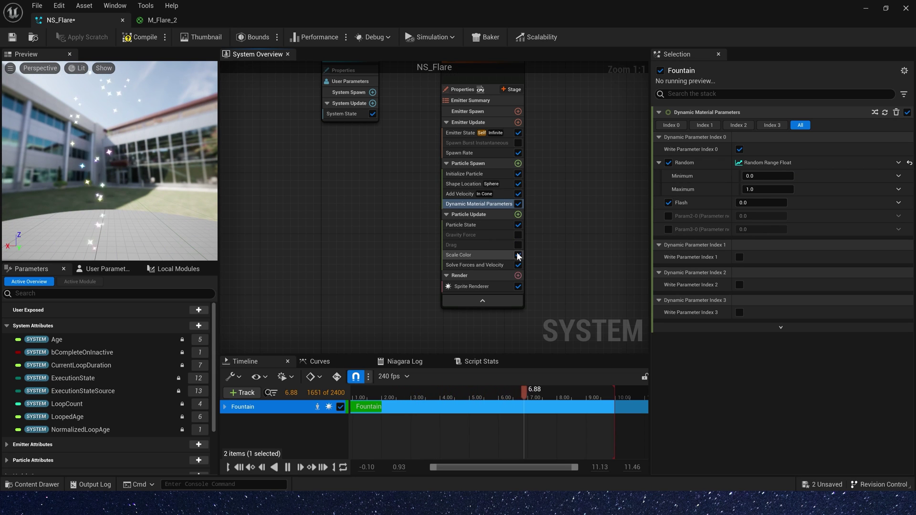
click(519, 193)
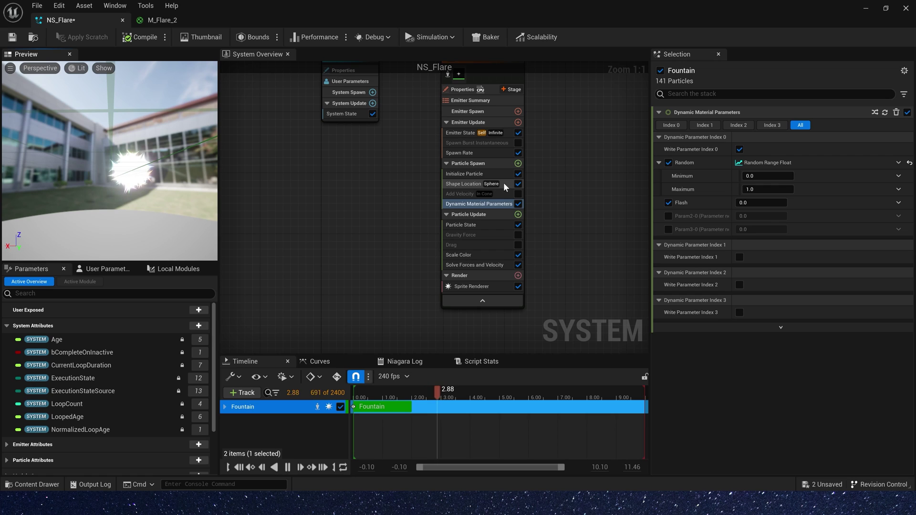
Set the Sphere Radius of the Shape Location module to 100
click(491, 184)
click(760, 163)
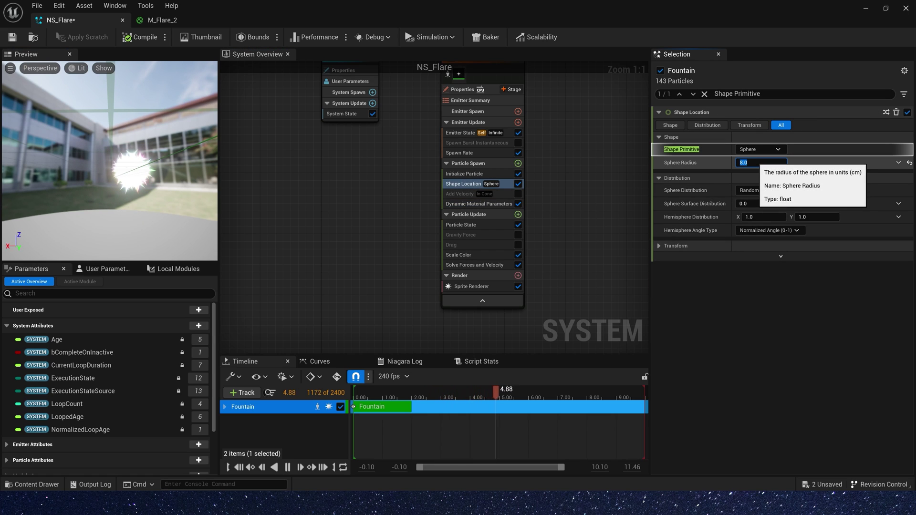
text(100)
key(Return)
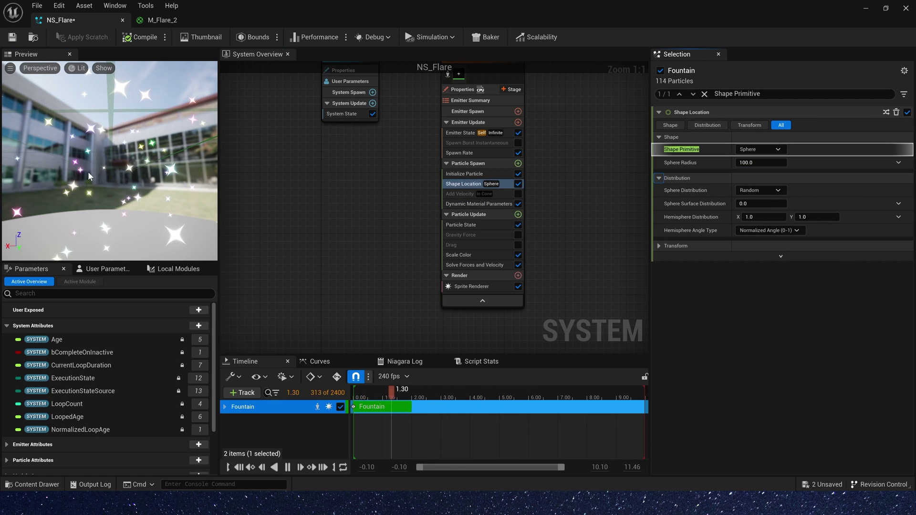
Set the Flash value in the Dynamic Material Parameters module to 1
click(459, 204)
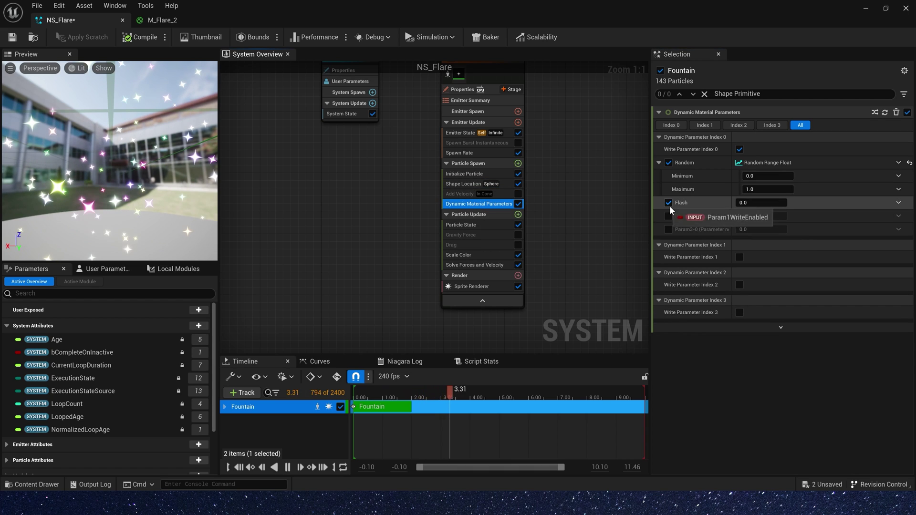
click(763, 205)
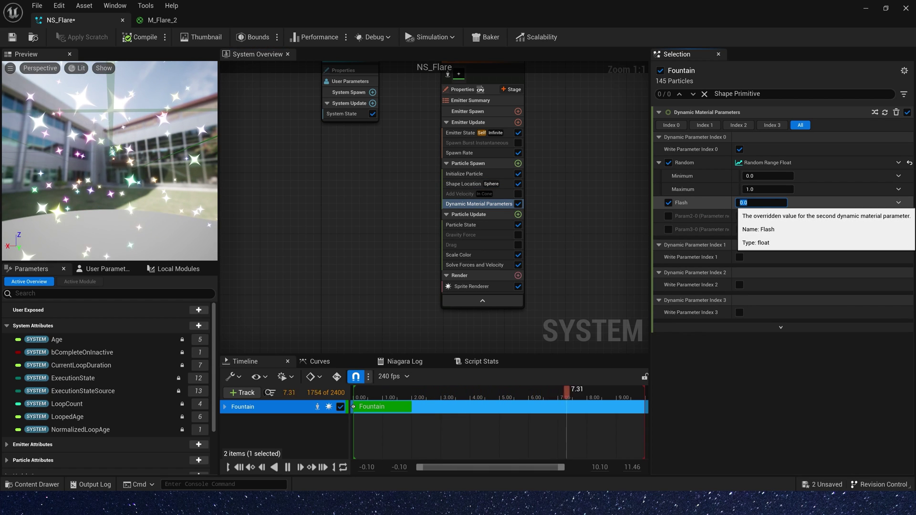
text(1)
key(Return)
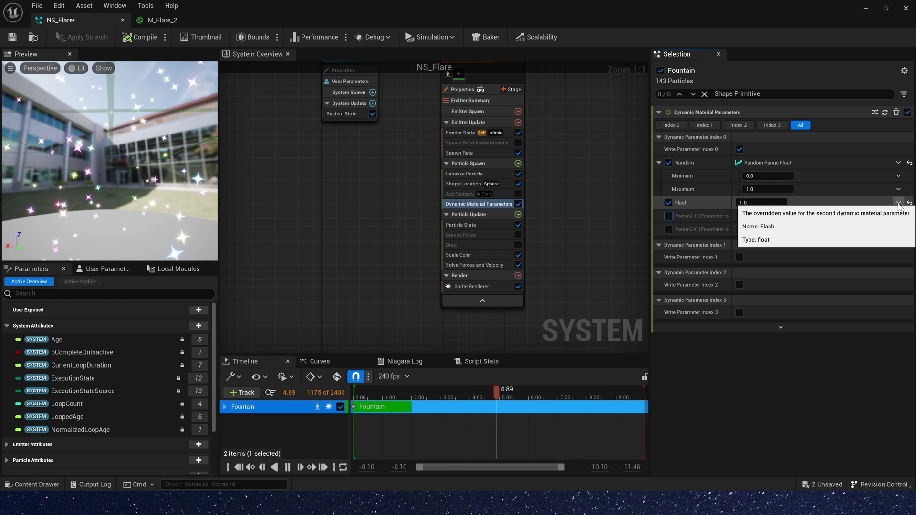
Drive the Flash parameter with a Random Range Float, using a Minimum of 1 and a Maximum of 3
click(899, 203)
text(rand)
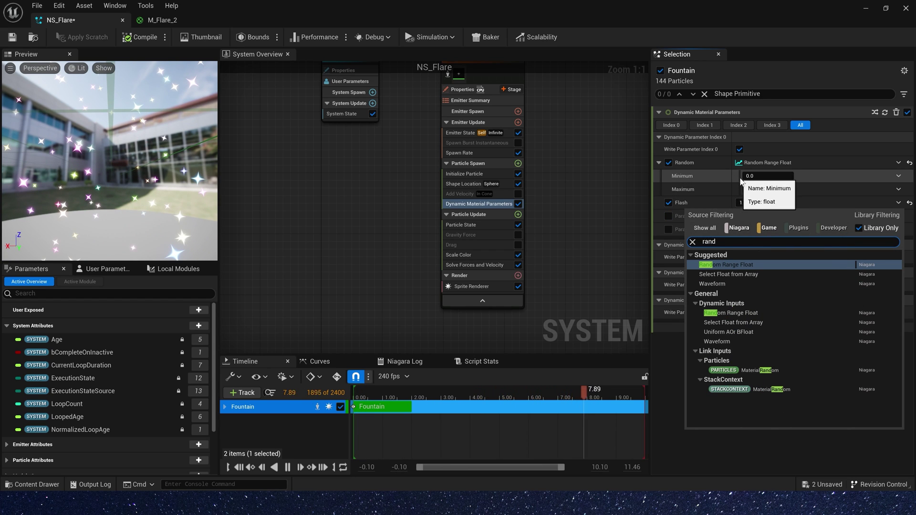
click(725, 264)
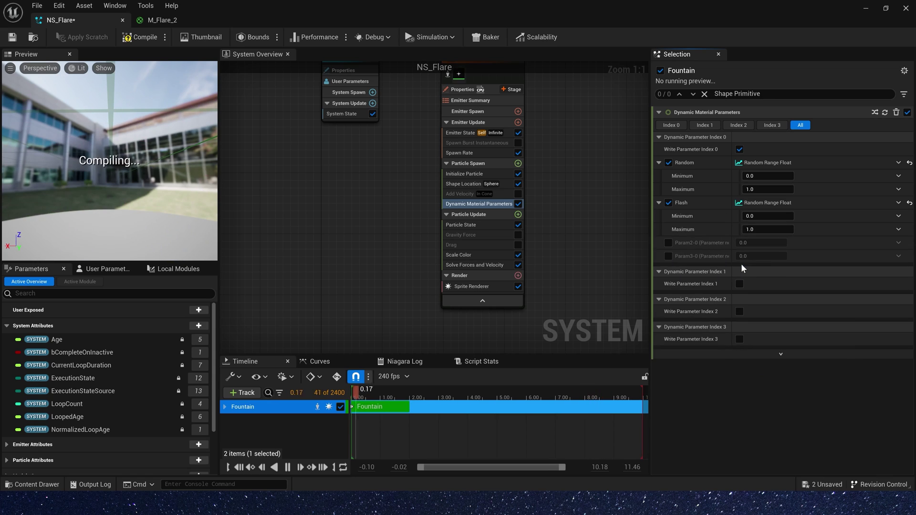
click(769, 215)
text(1)
click(768, 229)
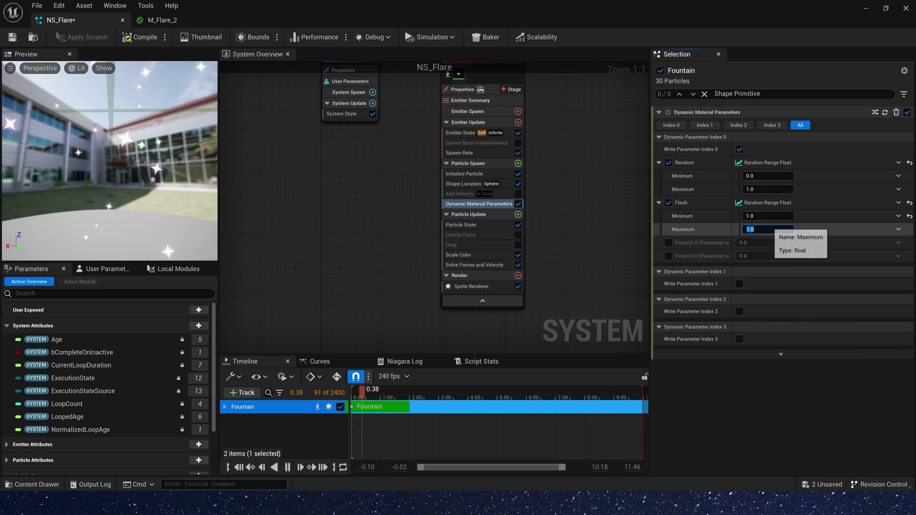
text(3)
key(Return)
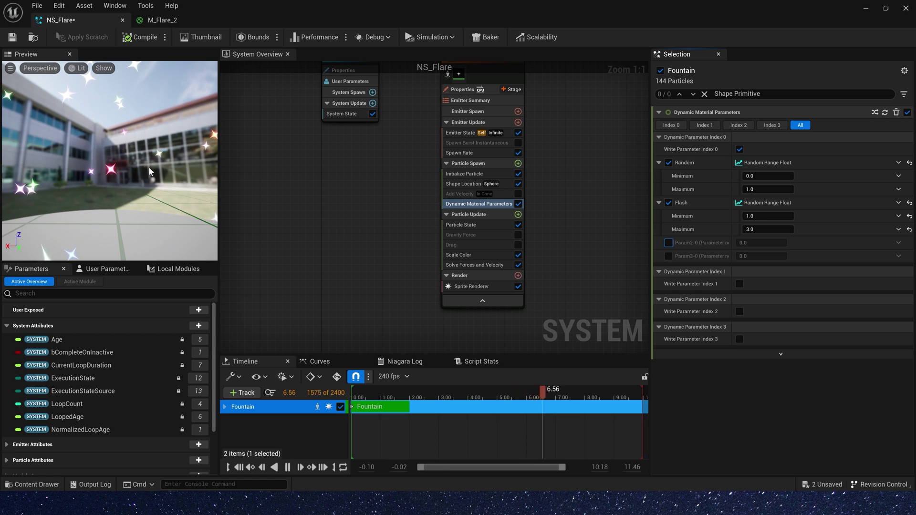
Save NS_Flare and view the sparkling effect in the level viewport
click(18, 39)
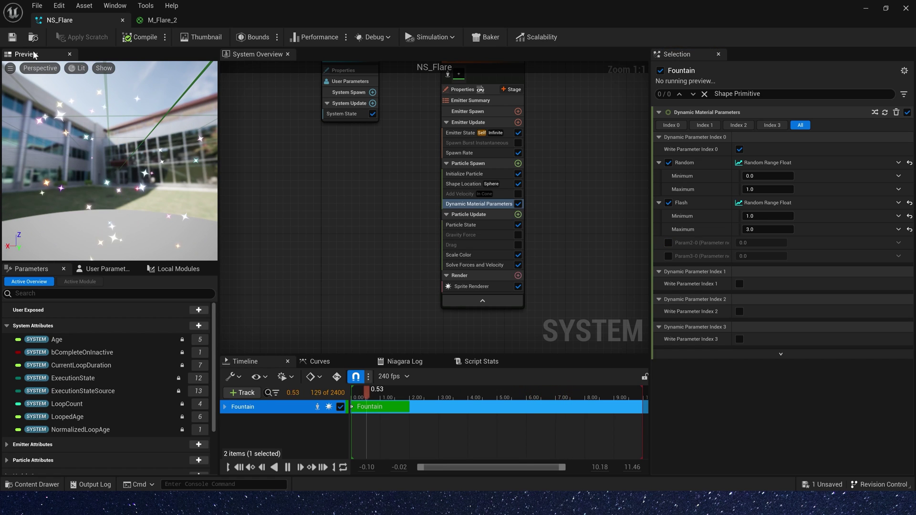
click(867, 10)
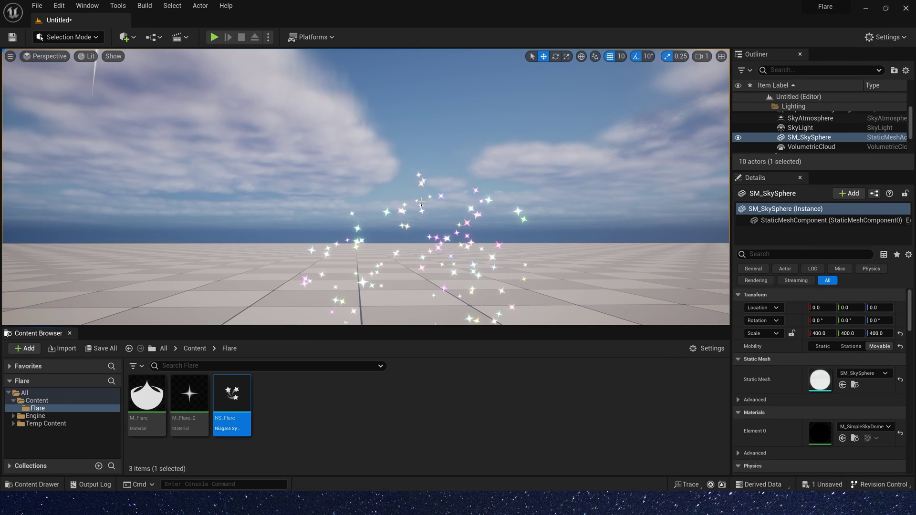
right_drag(439, 211, 451, 231)
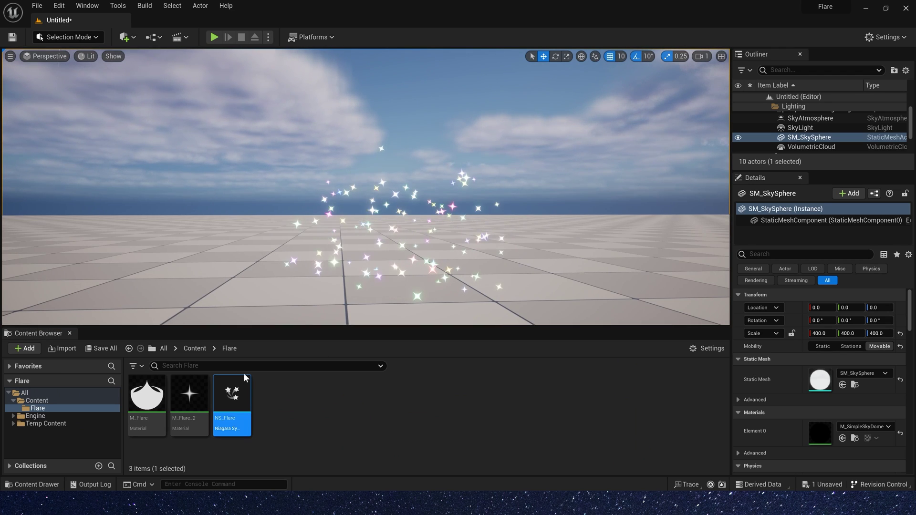
Add a Wind Force module to NS_Flare's Particle Update group and resolve its unmet dependency by enabling the Drag module
double_click(232, 405)
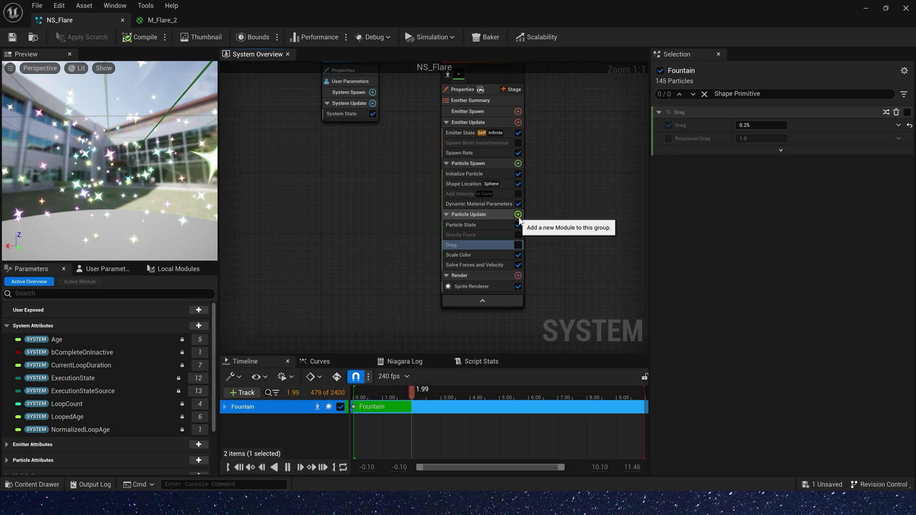
click(518, 215)
text(drag)
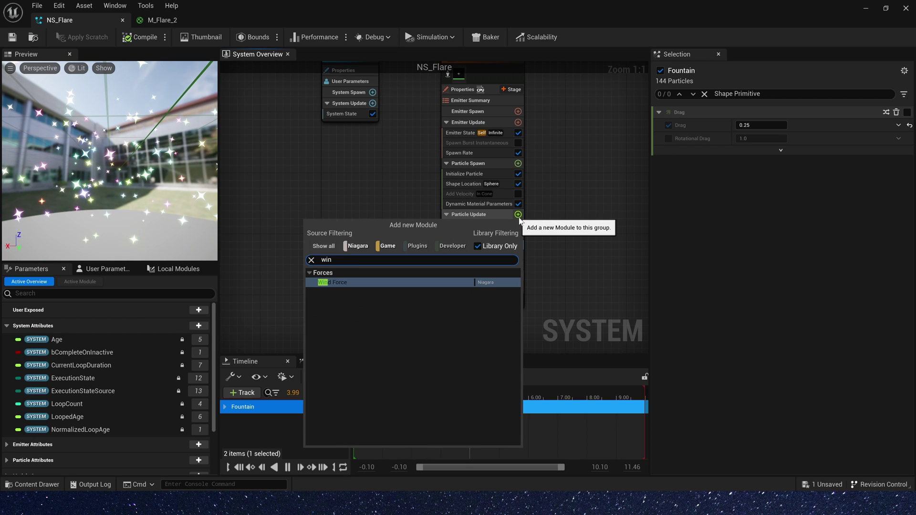
click(422, 284)
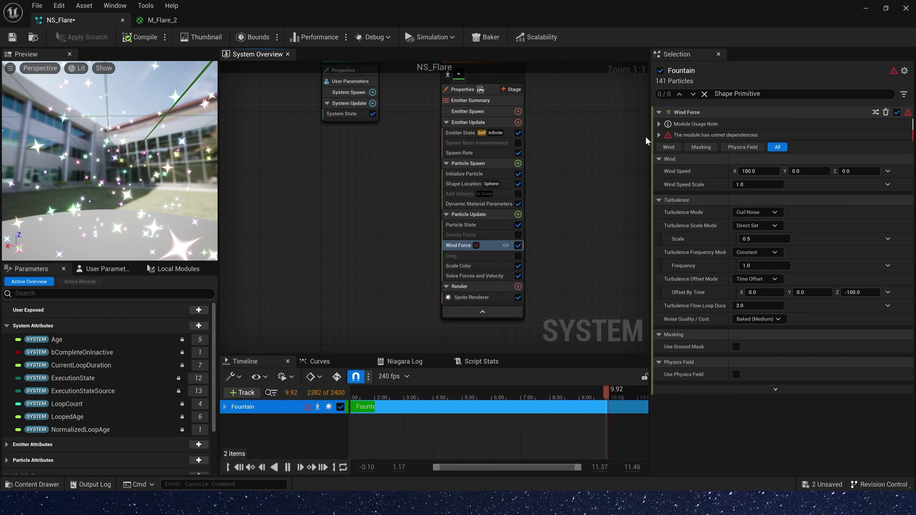
click(698, 134)
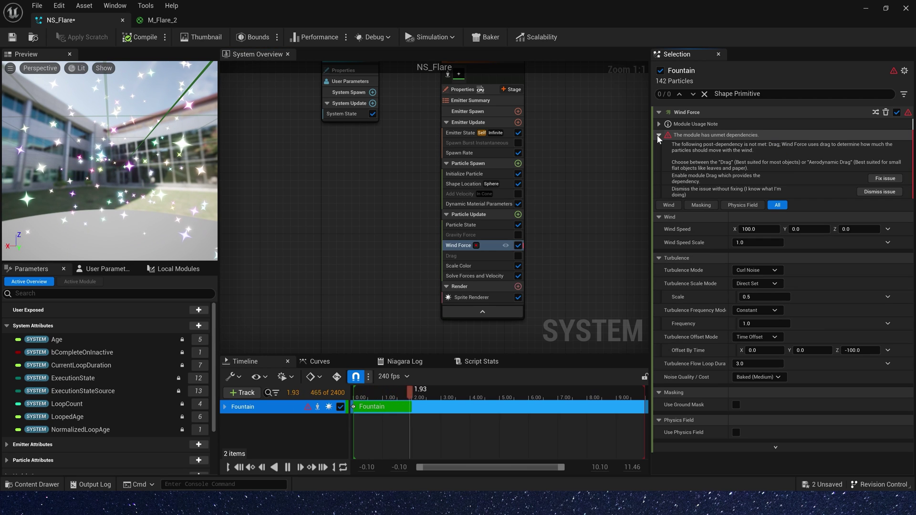
click(883, 179)
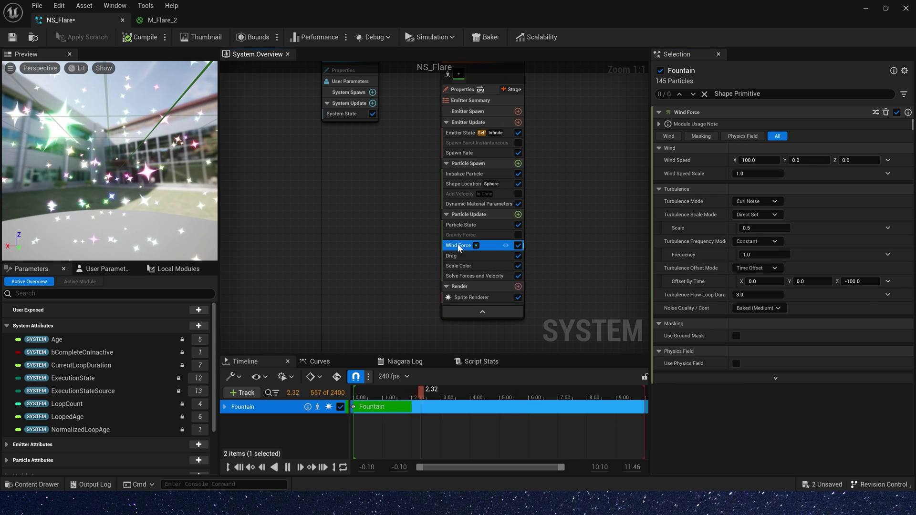
Set the X component of the Wind Force module's Wind Speed to 0
click(778, 161)
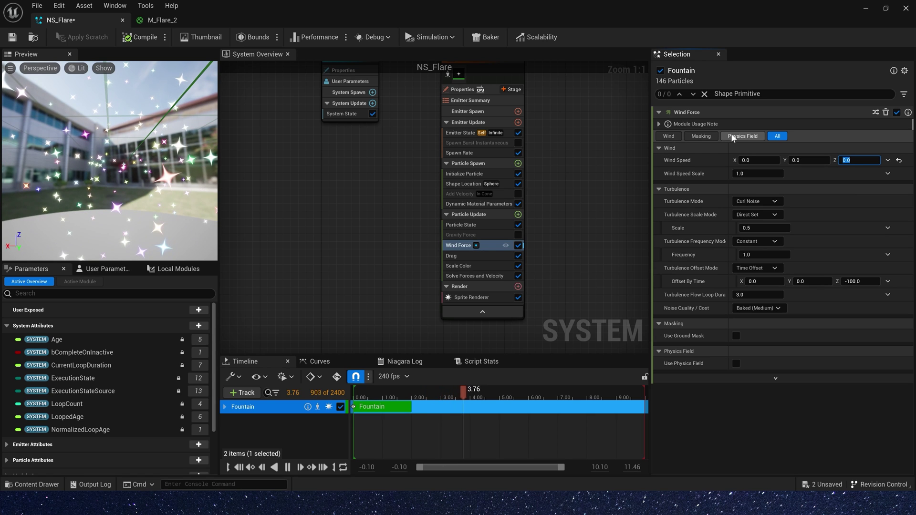
Set the Z component of the Wind Force module's Wind Speed to -100 and switch to the level viewport
text(-10)
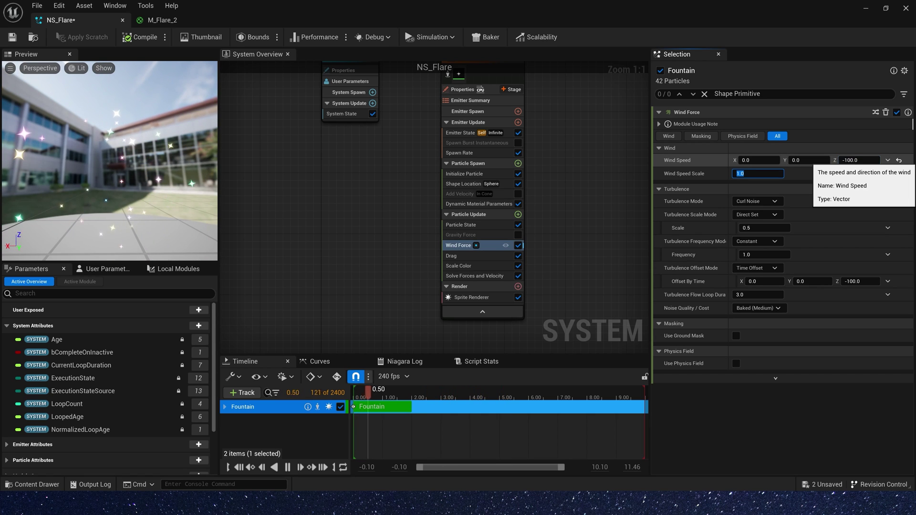
click(11, 43)
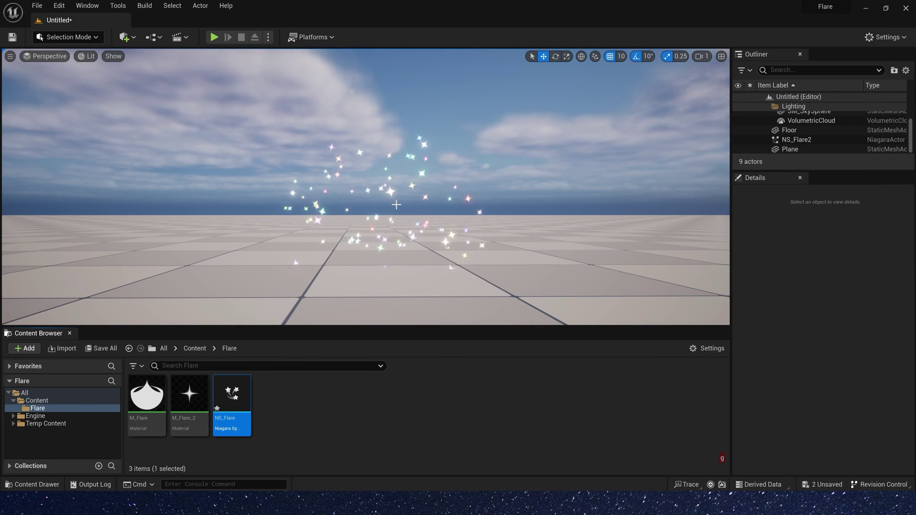
Raise the NS_Flare2 actor in the level to a Z location of 180
click(388, 241)
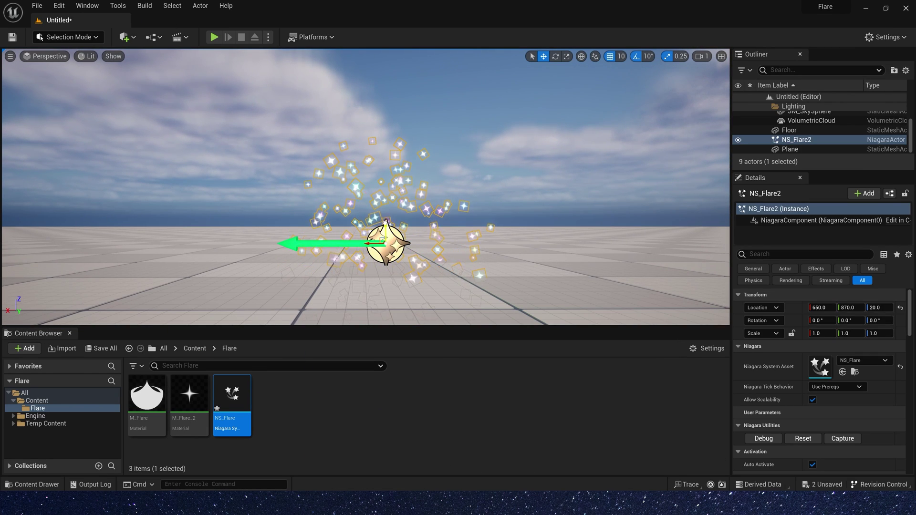
drag(387, 225, 388, 60)
click(458, 138)
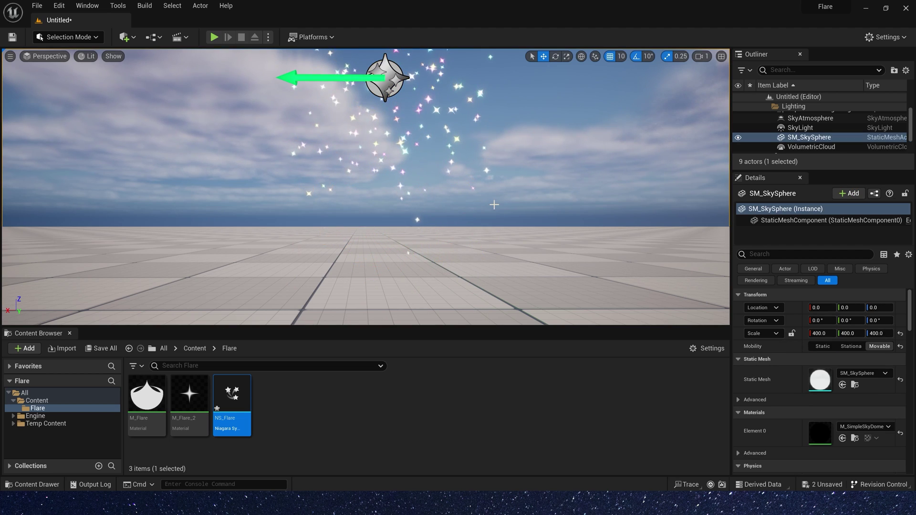
mouse_move(458, 138)
right_down()
mouse_move(456, 119)
mouse_move(471, 144)
right_up()
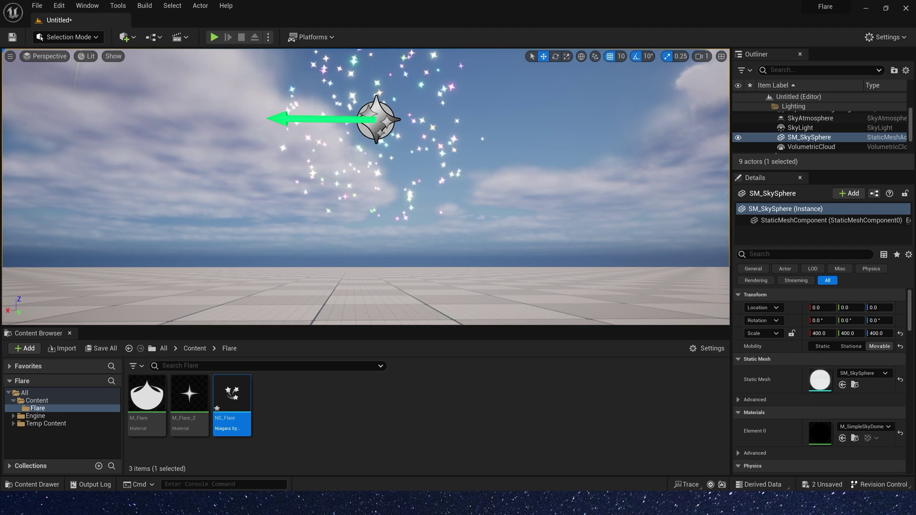
click(415, 162)
mouse_move(522, 503)
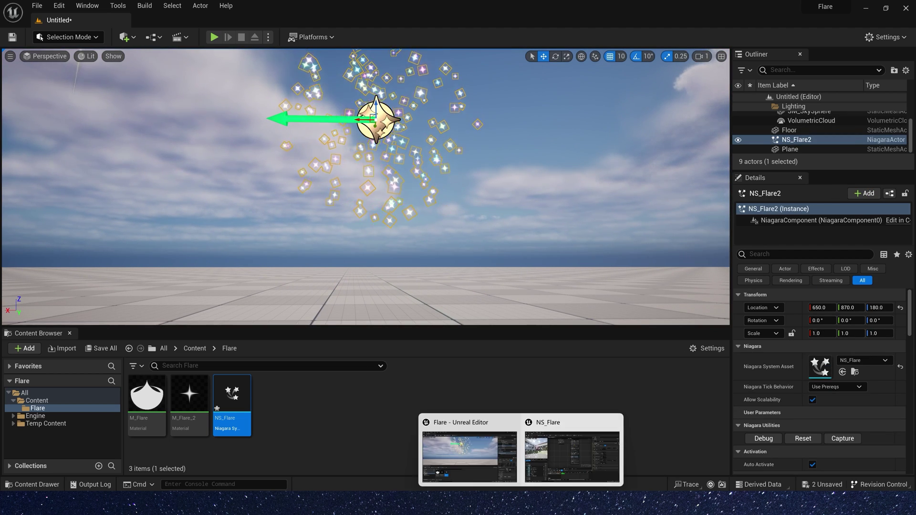
In NS_Flare's Shape Location module, set the transform's Offset Mode to Default and its Z Offset to 1000
click(556, 451)
click(466, 183)
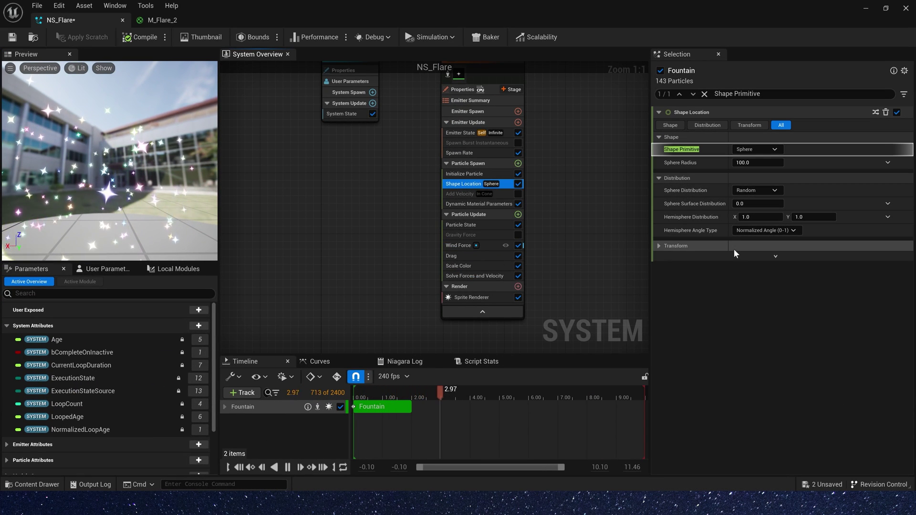
click(659, 246)
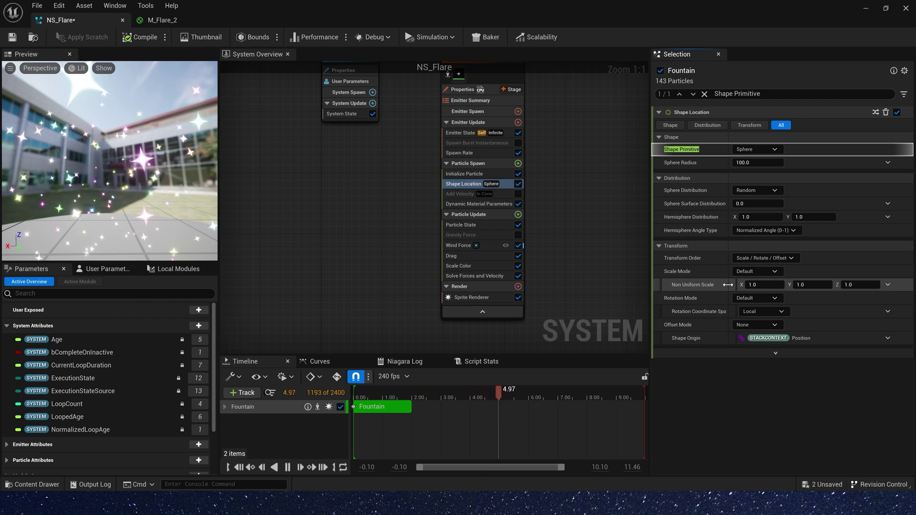
click(756, 325)
click(755, 338)
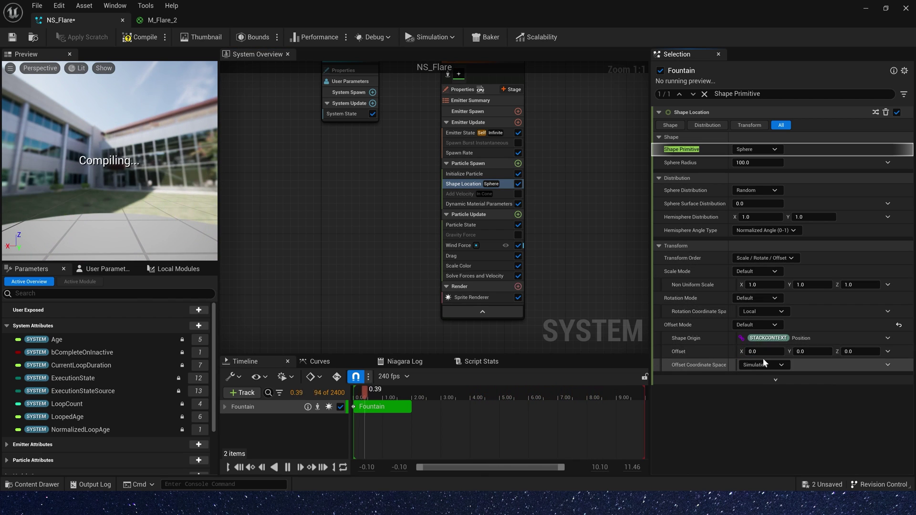
click(858, 354)
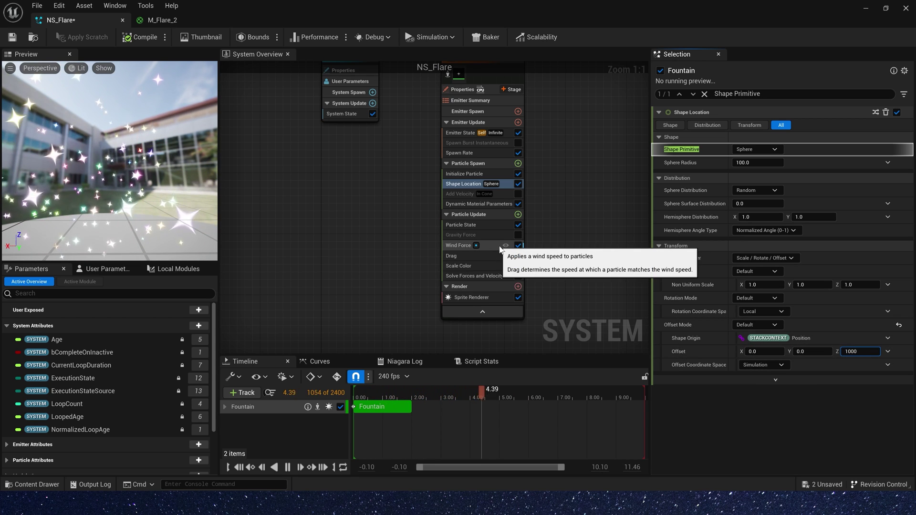
key(Tab)
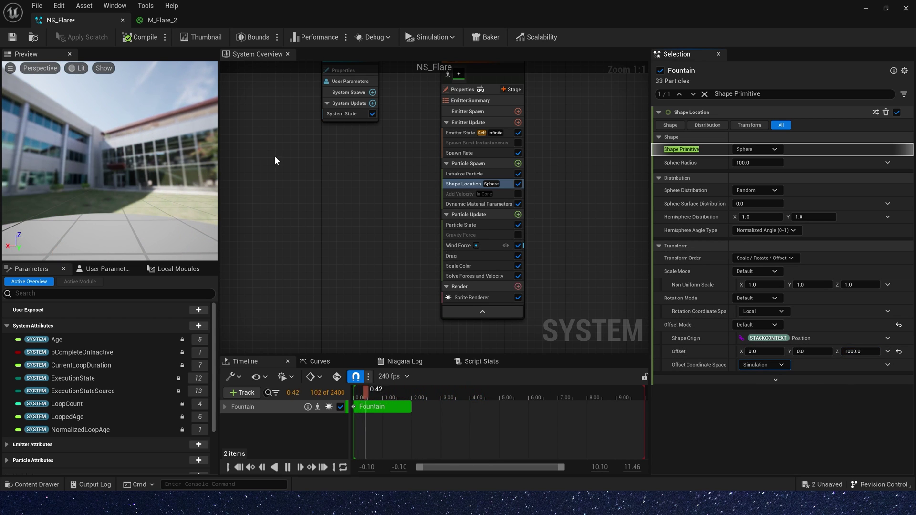
Check the effect in the level, then set the Shape Location module's Z Offset to 300
click(865, 8)
right_drag(374, 150, 375, 150)
double_click(232, 405)
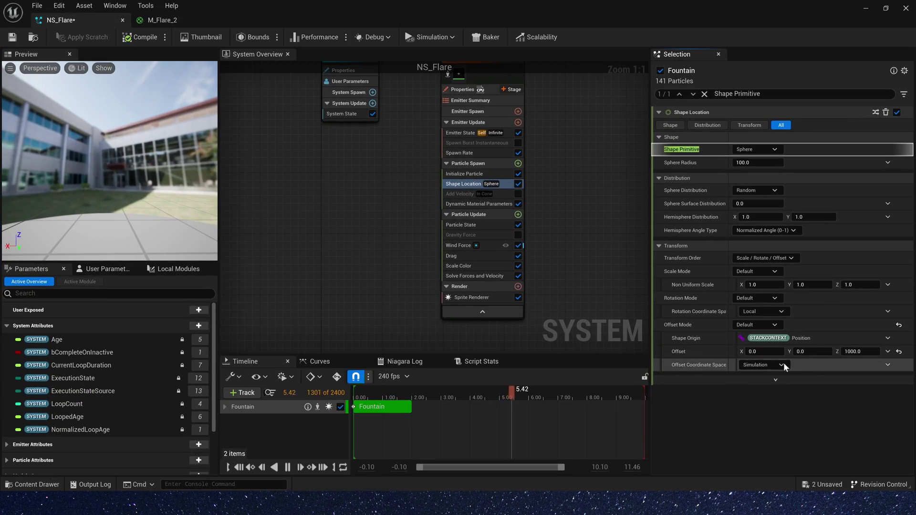
click(858, 351)
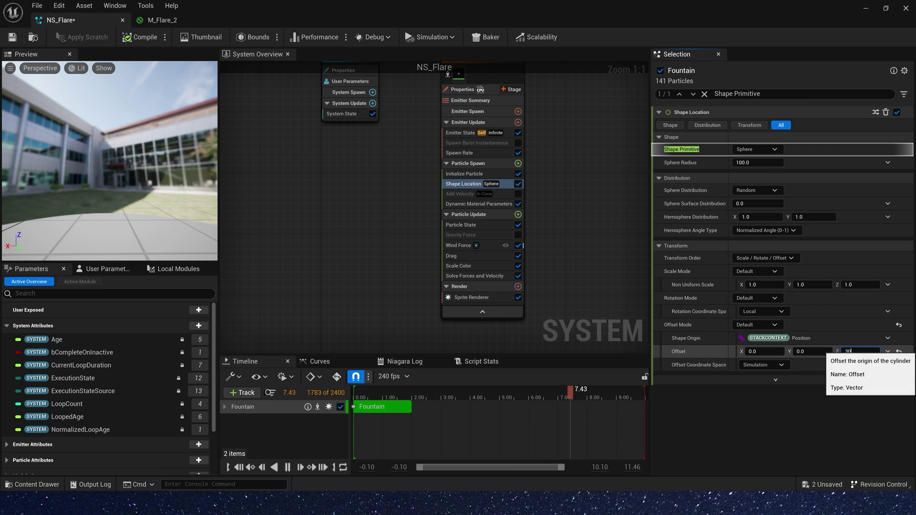
Shrink the NS_Flare editor window over the level and lower the NS_Flare2 actor to near the floor
double_click(696, 5)
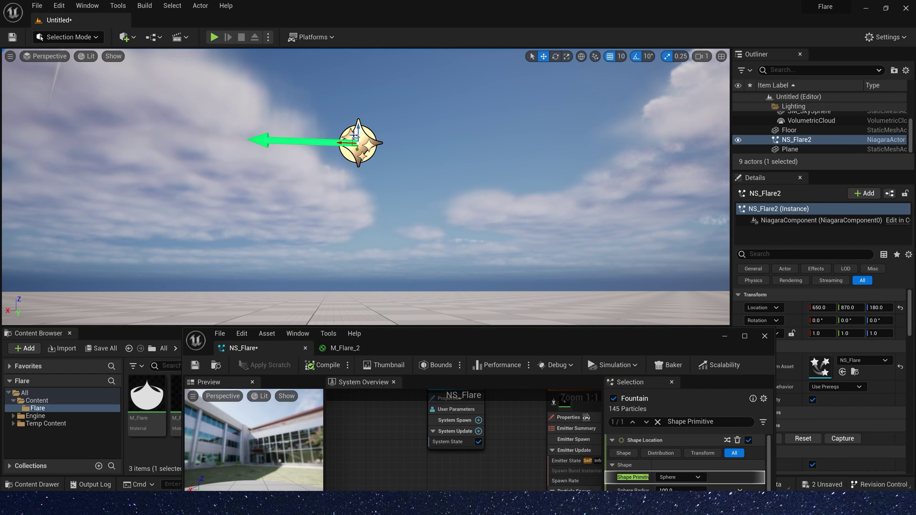
drag(358, 130, 358, 316)
click(423, 286)
right_drag(423, 286, 444, 292)
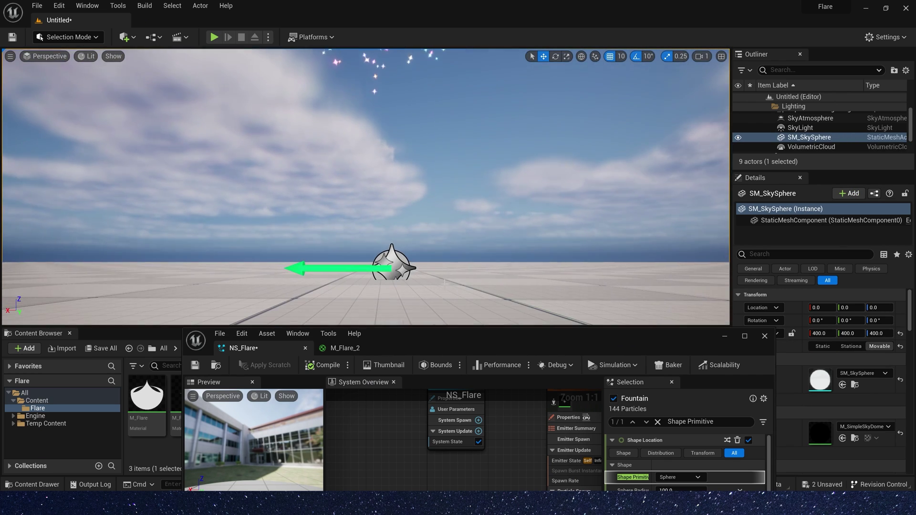
Set the Shape Location module's Sphere Radius to 500 and view the particle spread in the level viewport
double_click(517, 345)
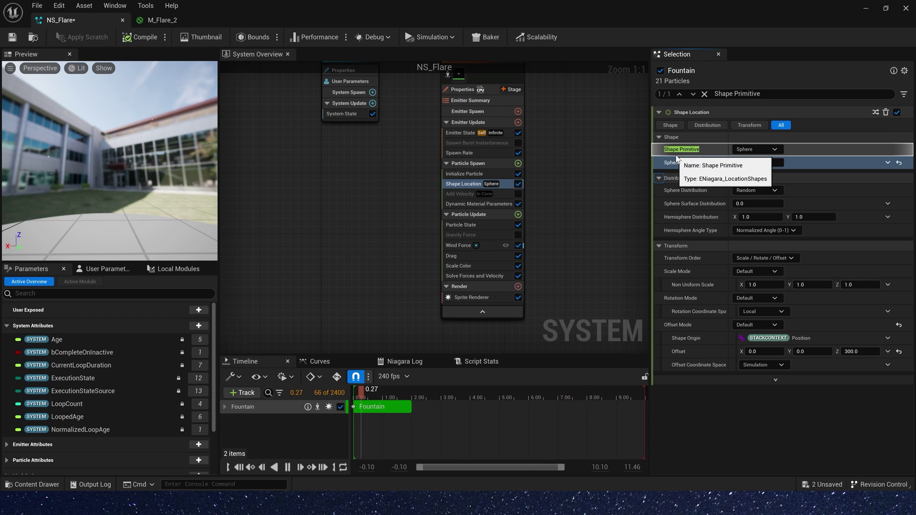
double_click(679, 3)
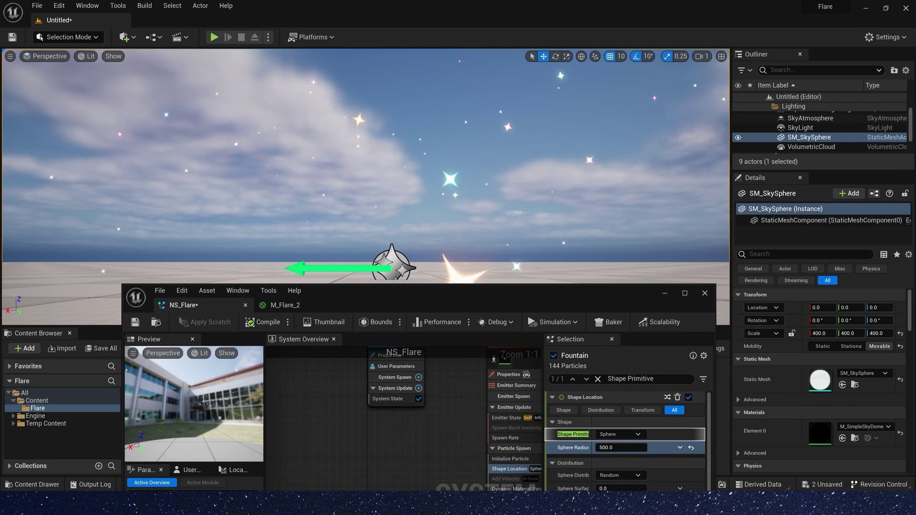
mouse_move(448, 241)
right_down()
mouse_move(447, 267)
mouse_move(447, 248)
right_up()
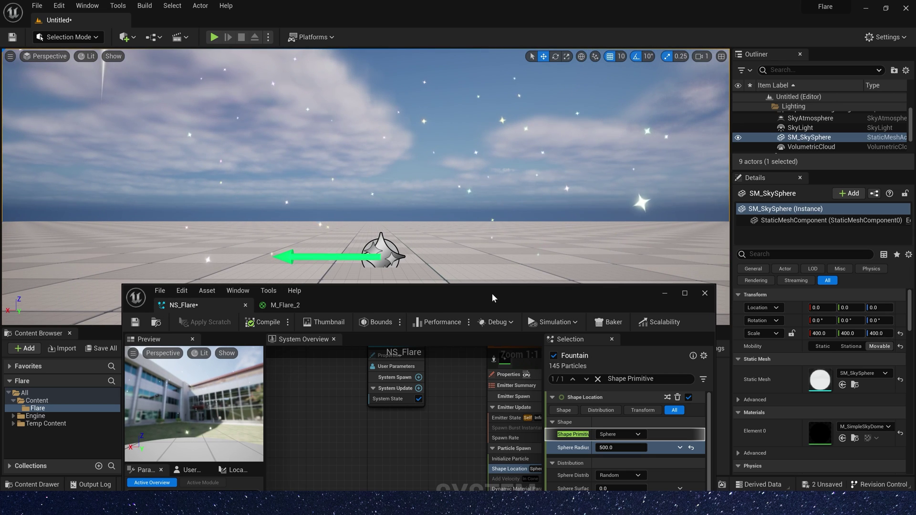
mouse_move(477, 248)
right_down()
mouse_move(475, 238)
mouse_move(477, 252)
right_up()
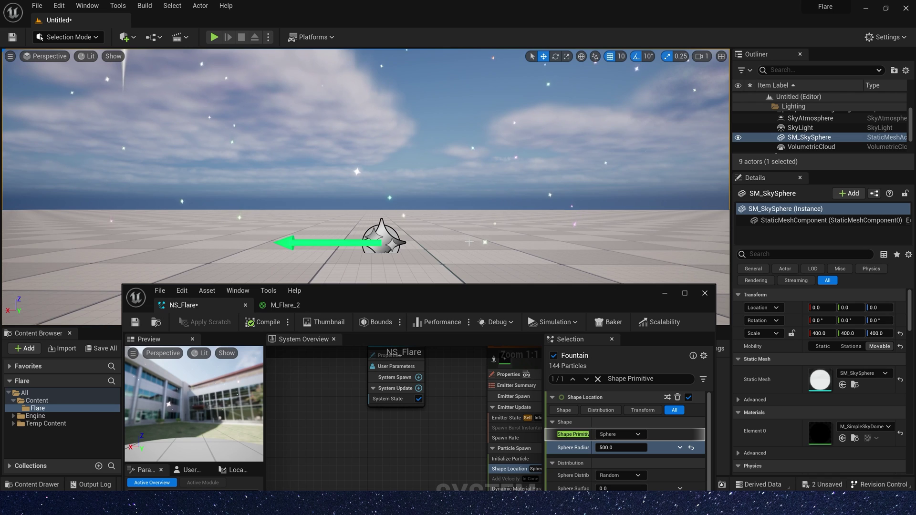
Set the Fountain emitter's SpawnRate to 500 and view the denser sparkles in the level viewport
double_click(521, 296)
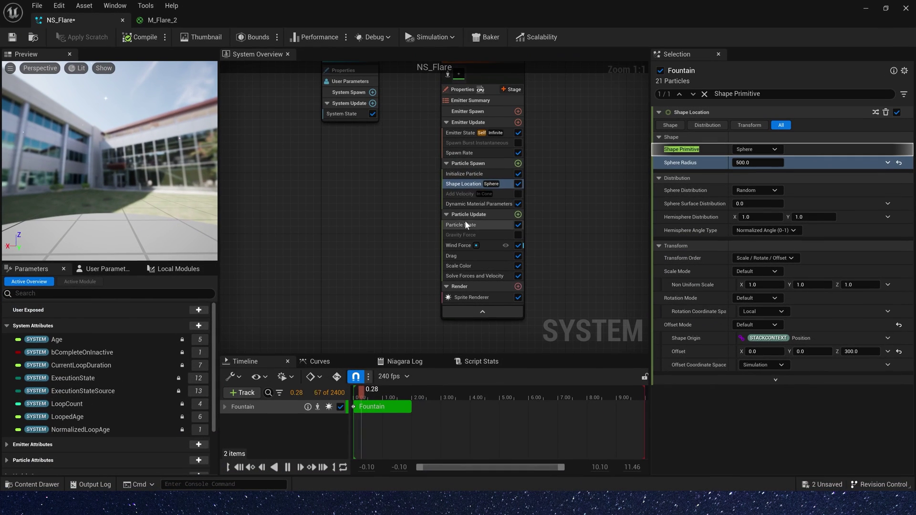
click(474, 153)
click(757, 125)
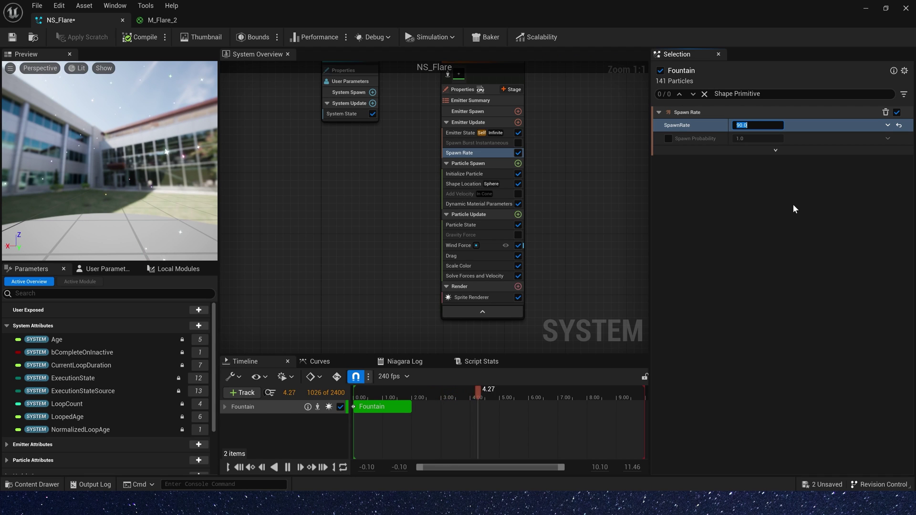
text(3)
text(500)
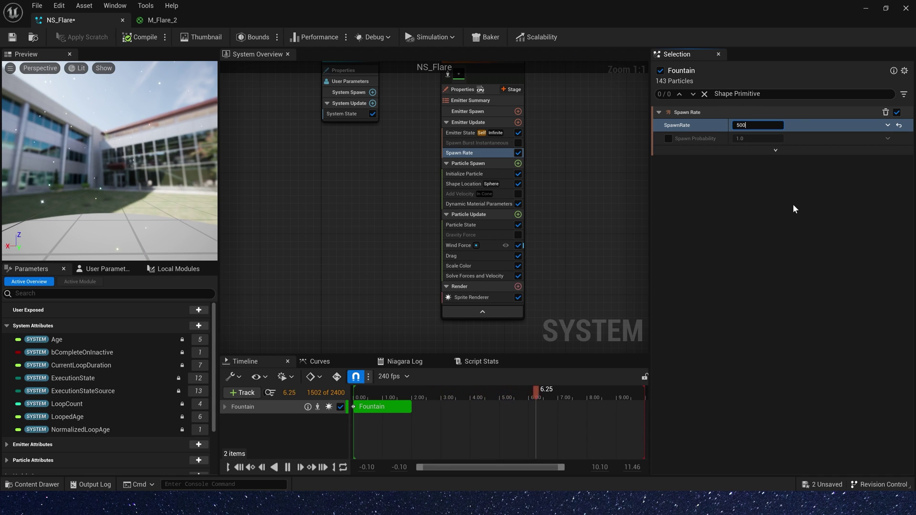
key(Return)
drag(580, 6, 521, 305)
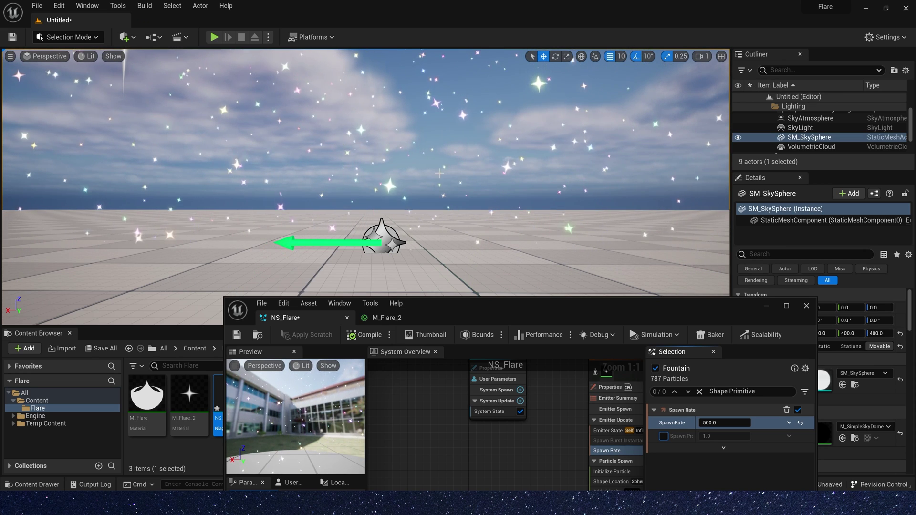
Add a Sprite Rotation Rate module to the Particle Update group and set its Rotation Rate to 100
double_click(495, 306)
click(519, 215)
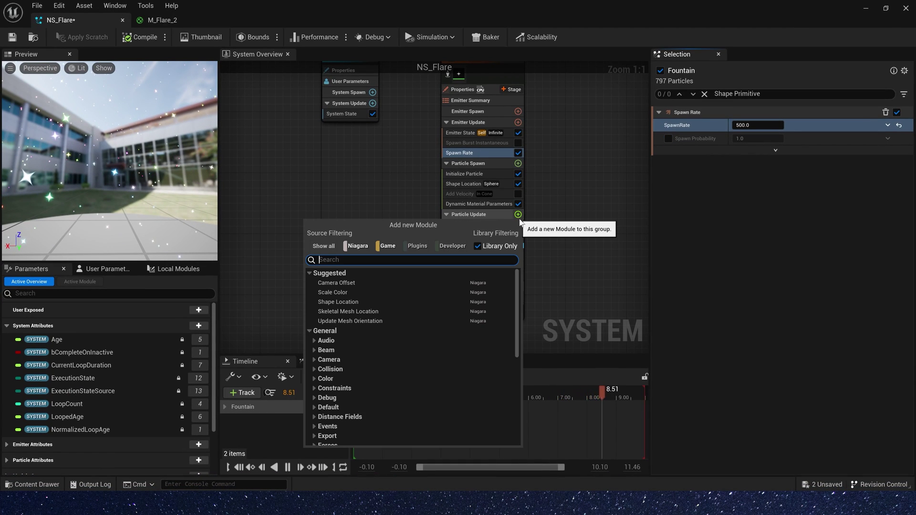
text(rota)
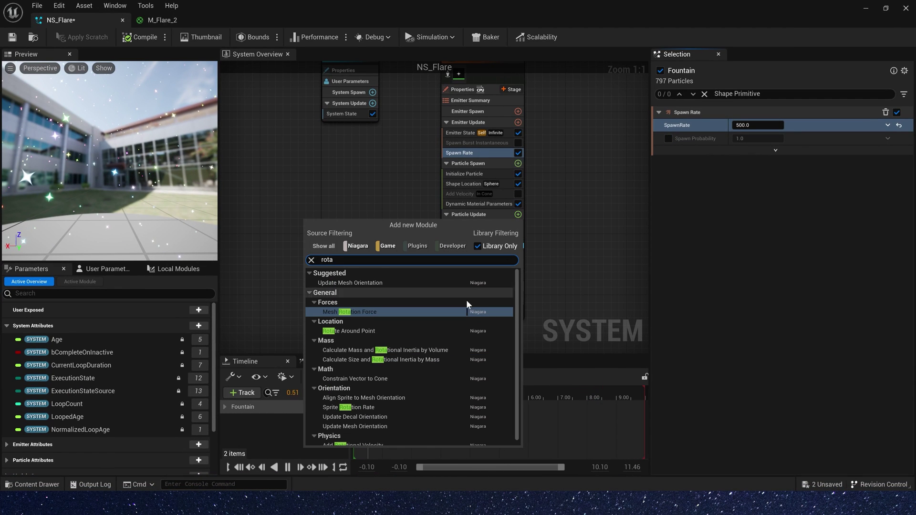
click(359, 407)
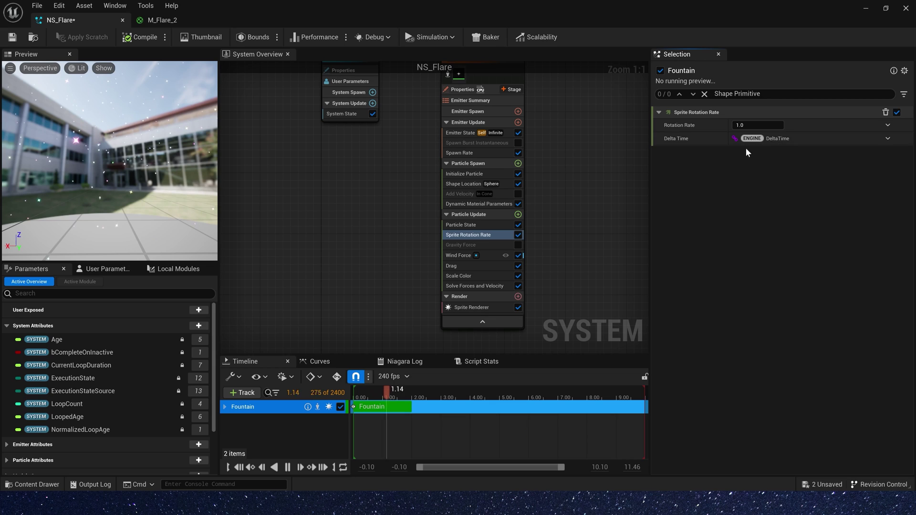
click(758, 125)
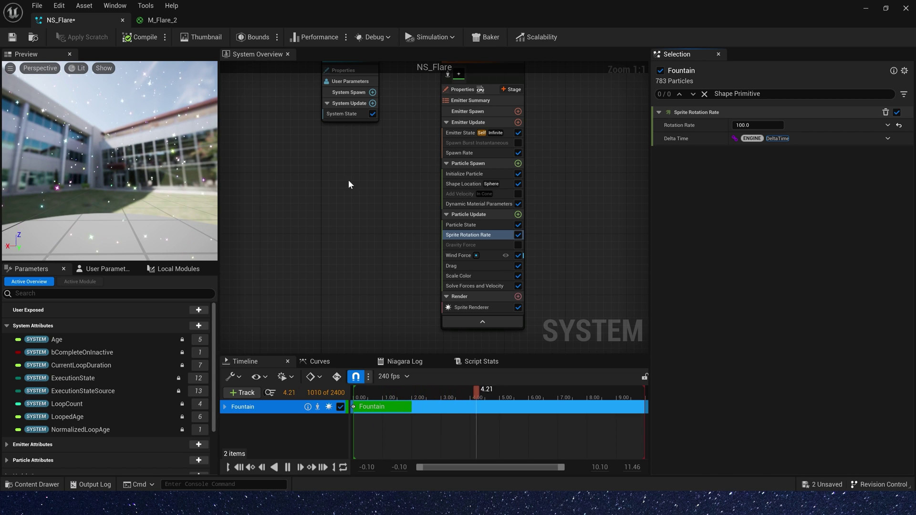
Drive the Rotation Rate with a Random Range Float, using a Minimum of -100 and a Maximum of 100
click(888, 127)
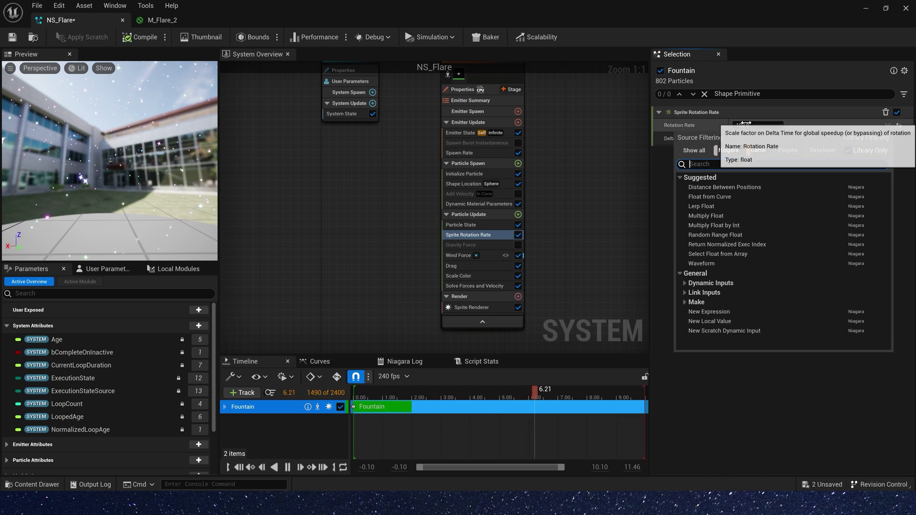
click(888, 127)
click(888, 125)
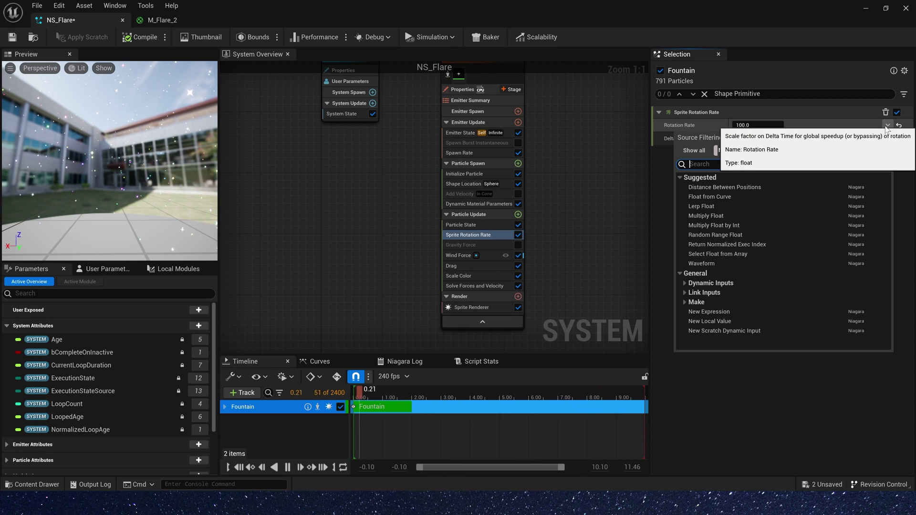
text(rand)
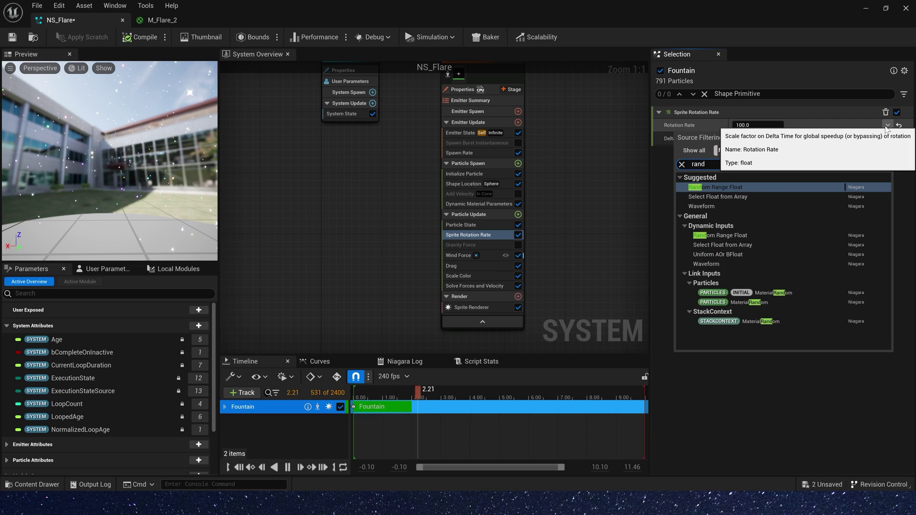
key(Return)
click(764, 139)
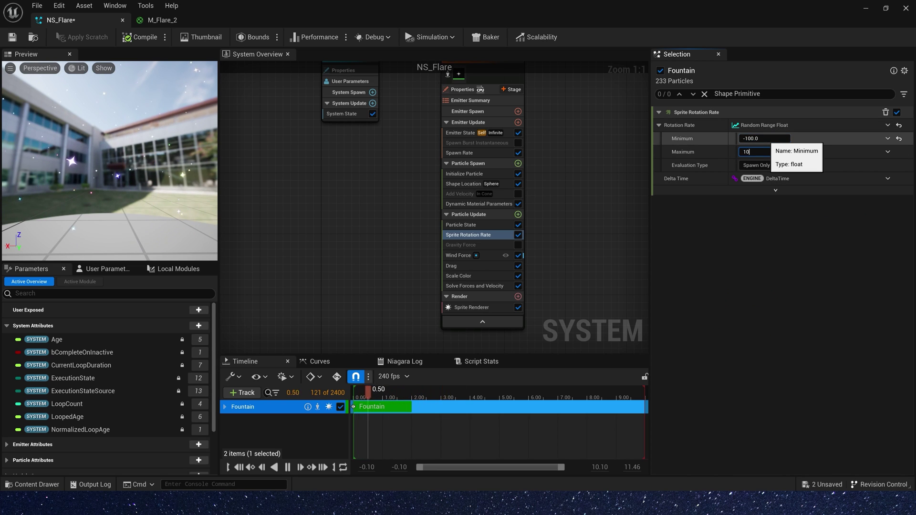
key(Return)
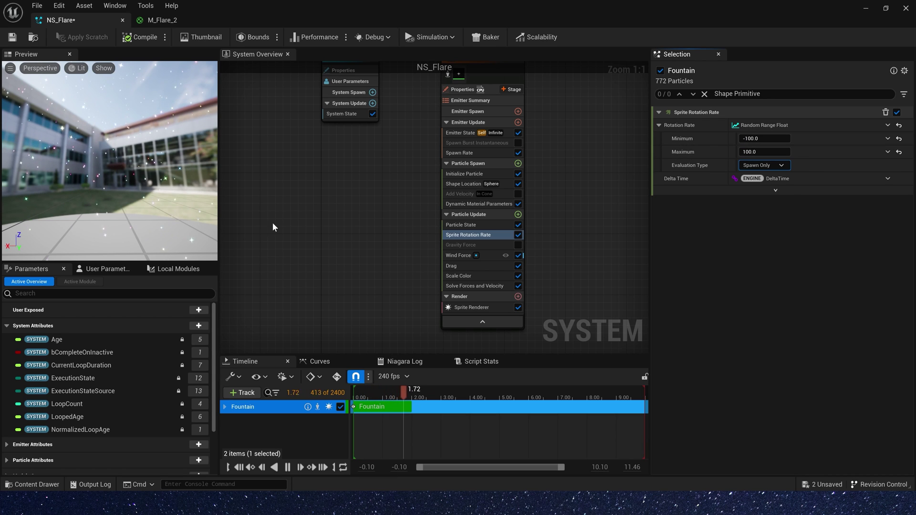